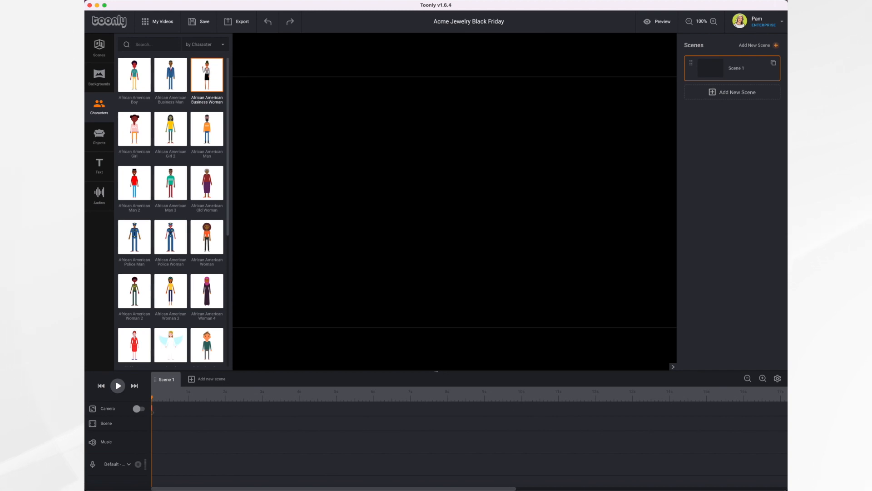
Add the Toonly "Solid background" to Scene 1 as a plain white backdrop.
click(131, 122)
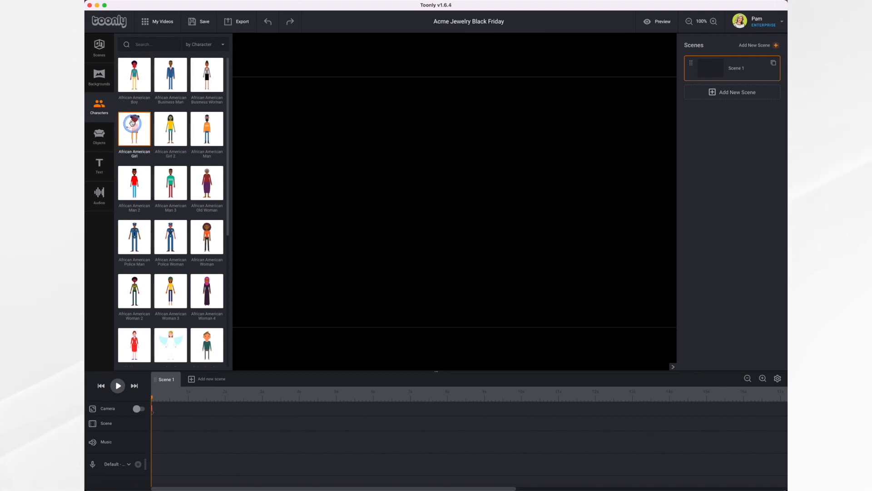
click(100, 77)
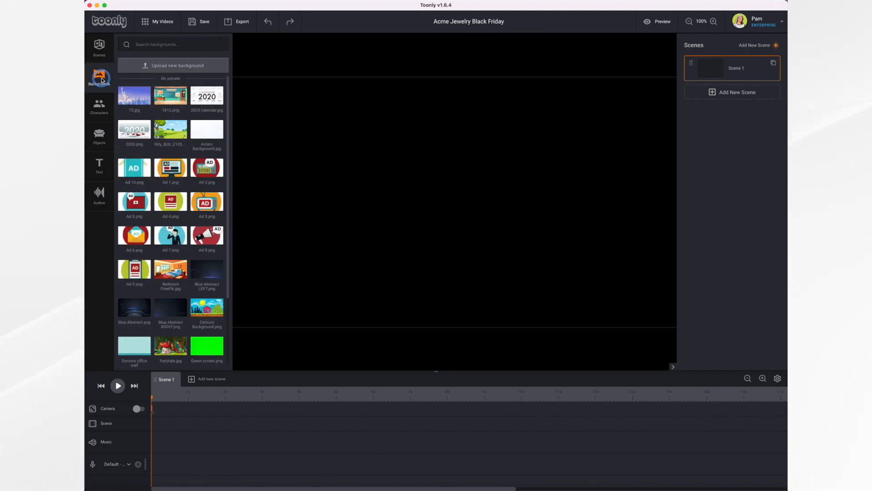
scroll(176, 227, down, 3)
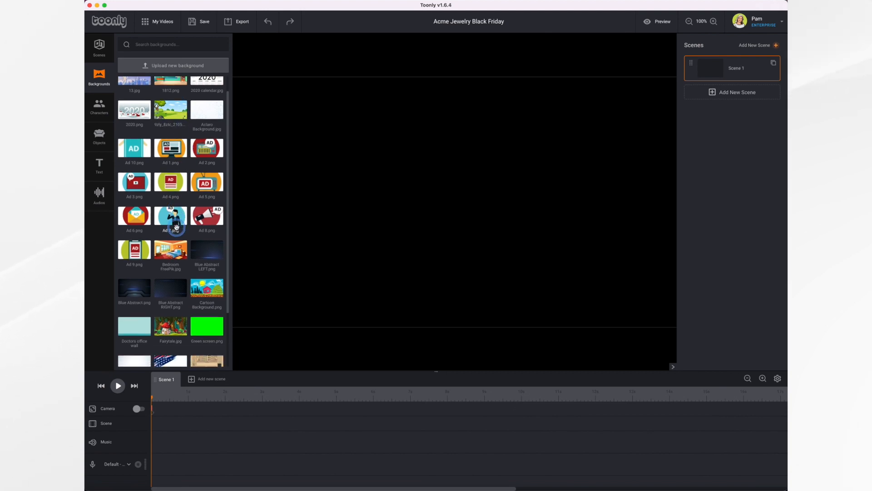
scroll(176, 227, down, 5)
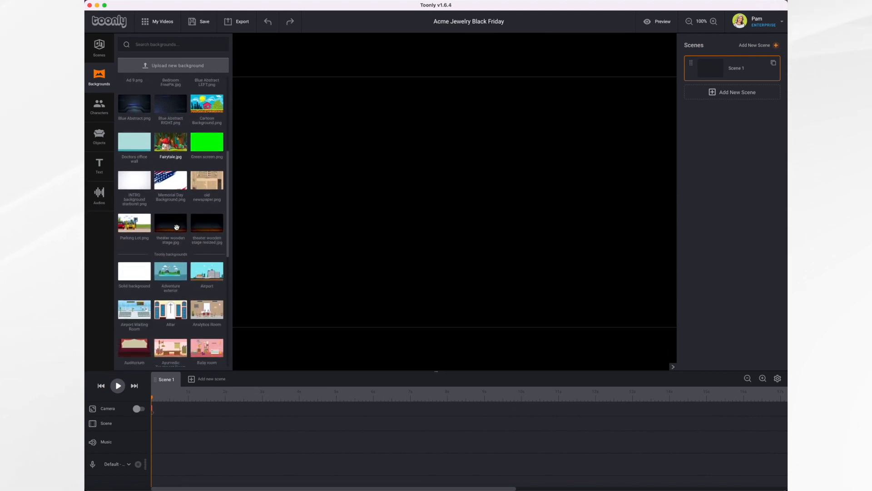
scroll(177, 227, down, 1)
click(132, 200)
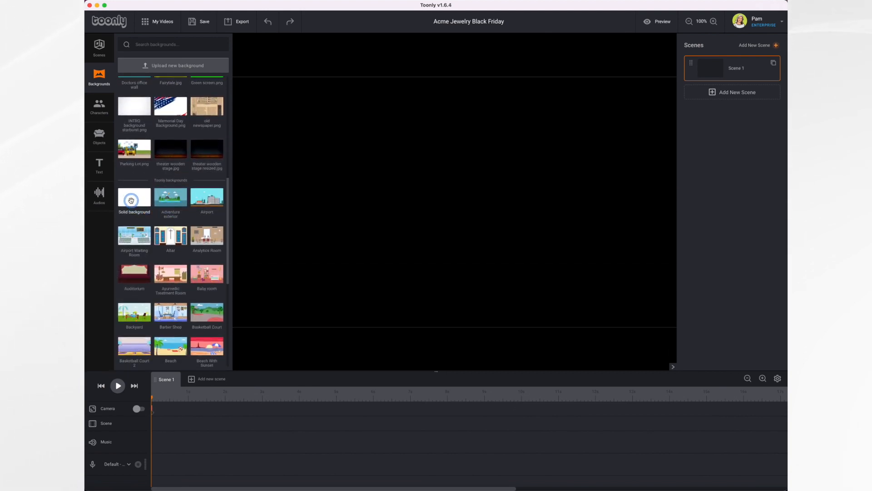
drag(131, 200, 422, 209)
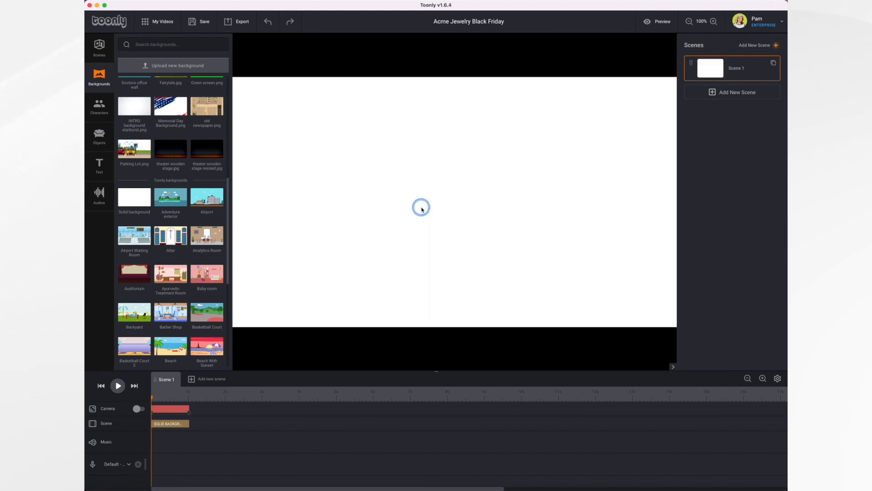
Search the objects for "bla" and "fri" and add the uploaded BLACK.png and FRIDAY.png images to the scene.
click(99, 133)
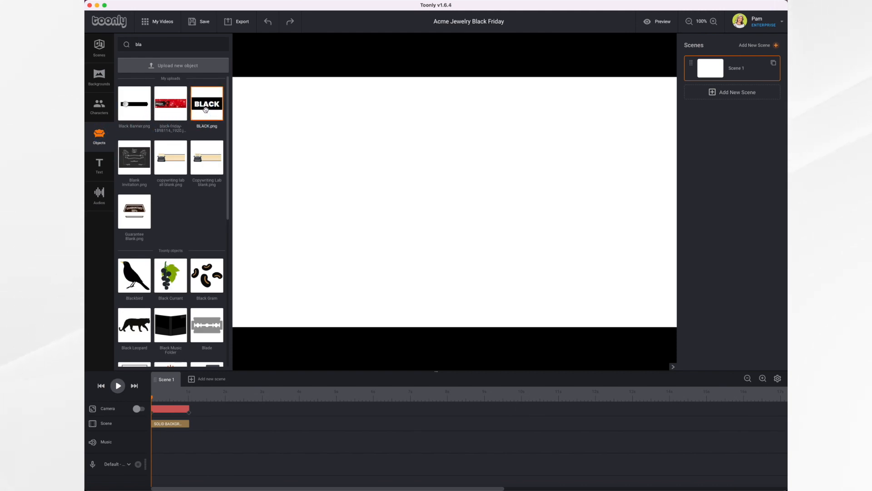
drag(206, 110, 376, 136)
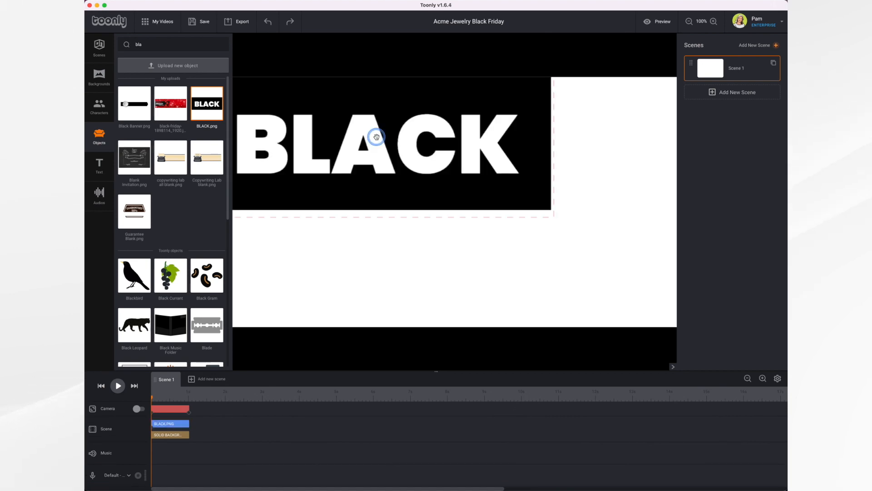
click(156, 44)
key(BackSpace)
key(BackSpace)
key(BackSpace)
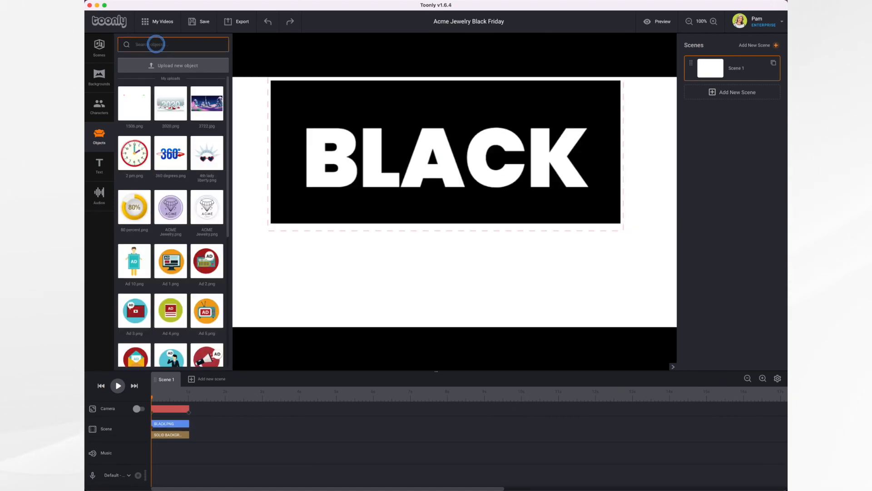
text(fri)
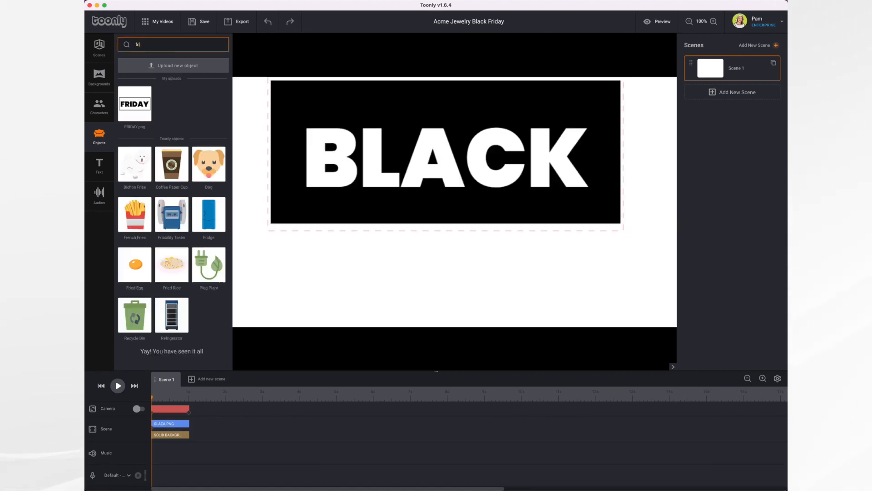
drag(134, 105, 433, 269)
Shrink the FRIDAY image and centre it directly below the BLACK image.
drag(623, 322, 581, 280)
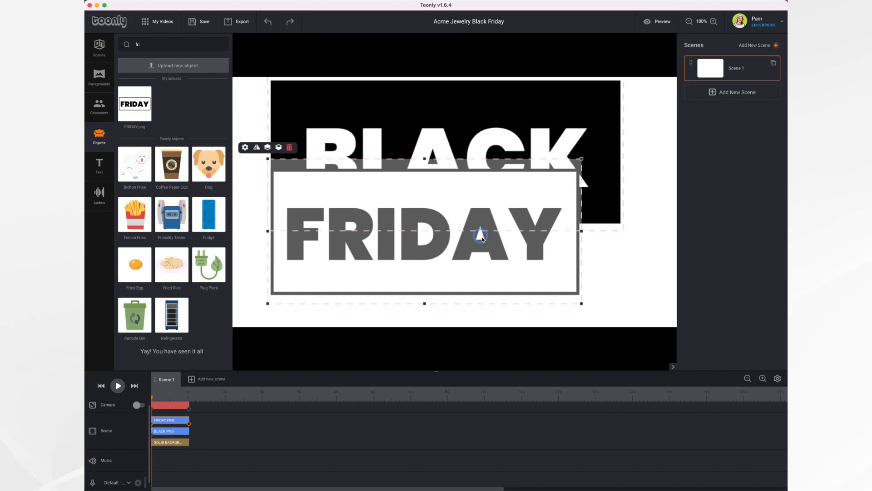
drag(479, 235, 501, 270)
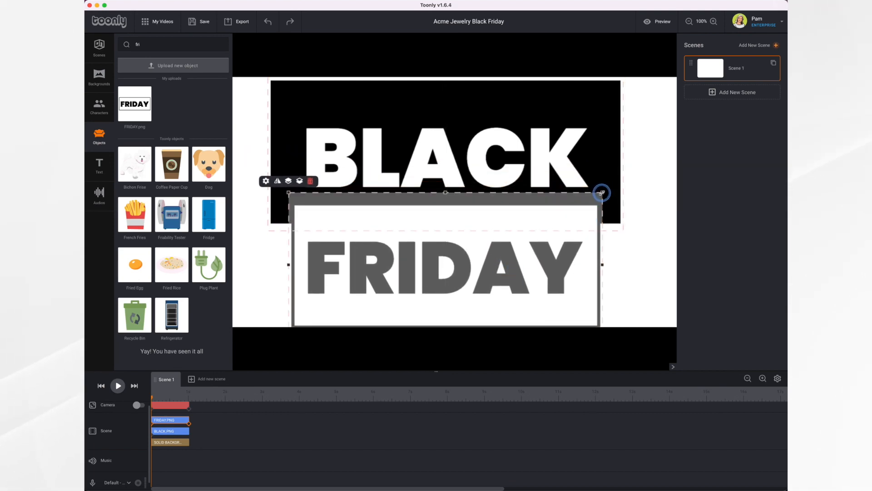
drag(602, 192, 538, 232)
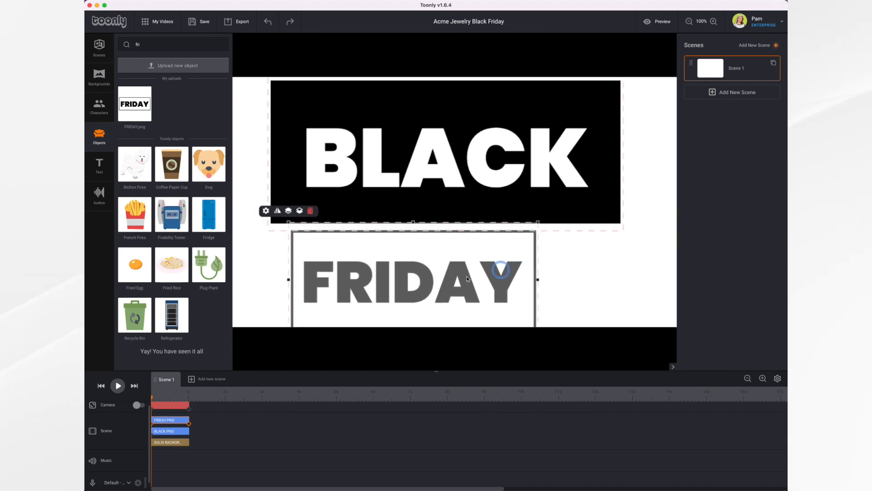
drag(428, 288, 460, 284)
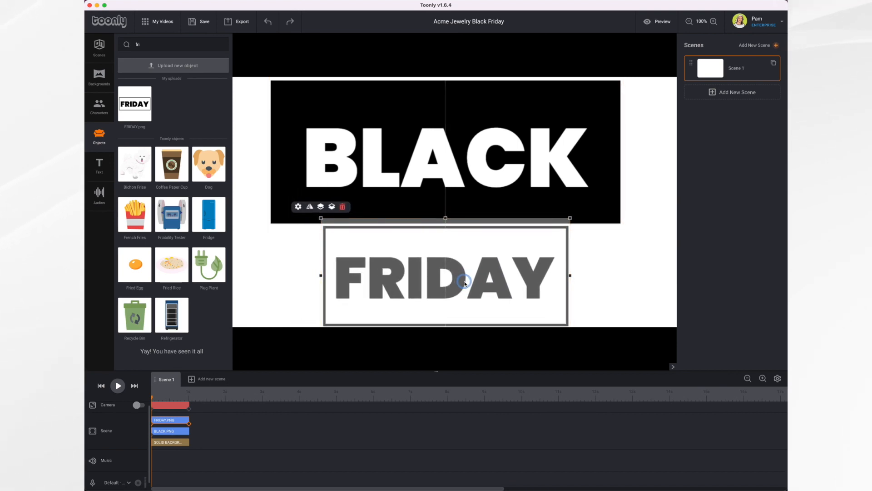
Shrink the BLACK image to roughly the width of FRIDAY and place it above the FRIDAY image.
click(551, 170)
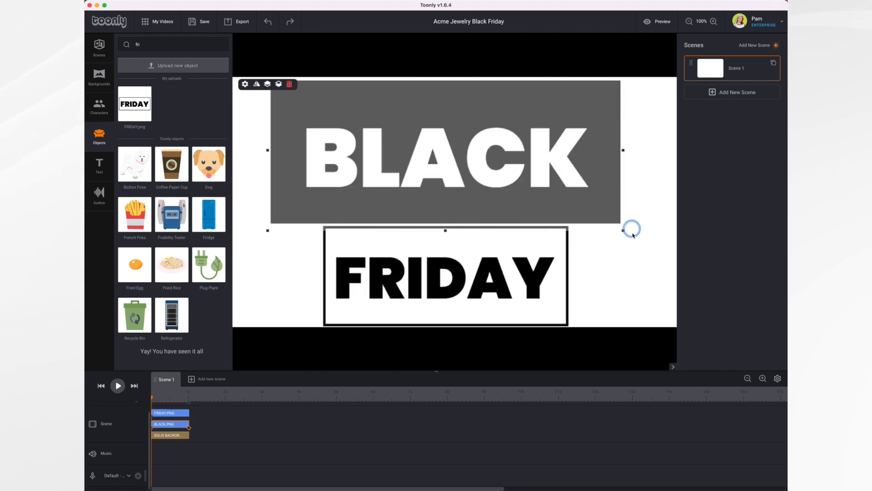
drag(623, 230, 507, 168)
drag(387, 109, 441, 122)
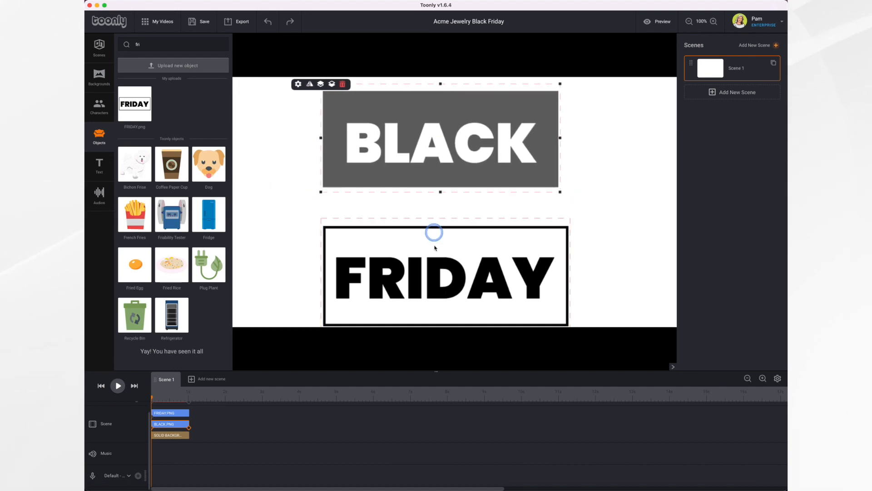
Move the FRIDAY image up against the bottom of BLACK and reduce it to match BLACK's width.
drag(434, 272, 434, 239)
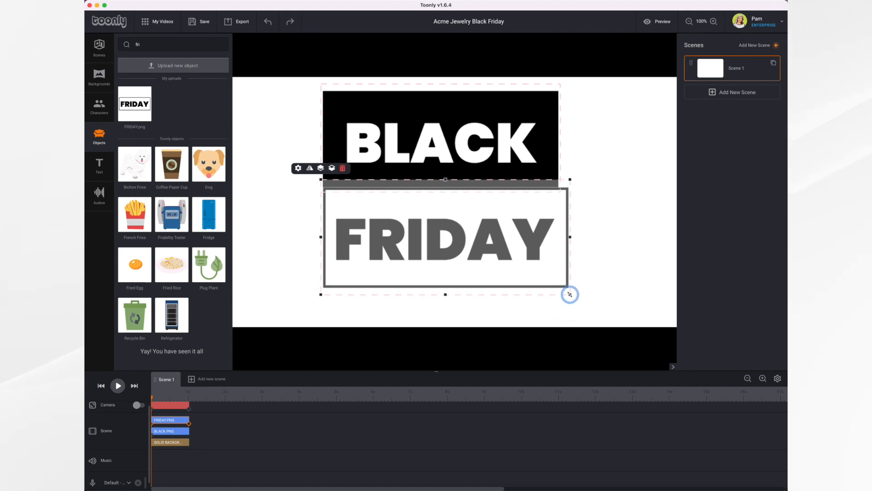
drag(569, 294, 560, 289)
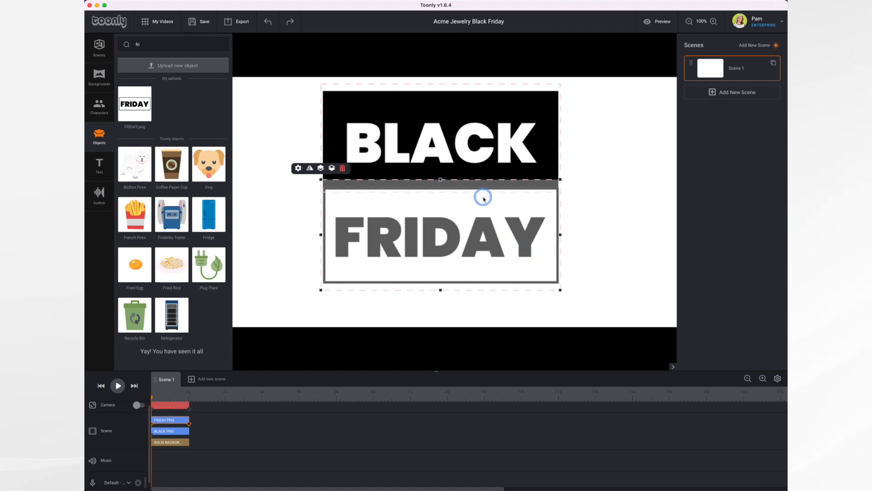
drag(484, 199, 483, 199)
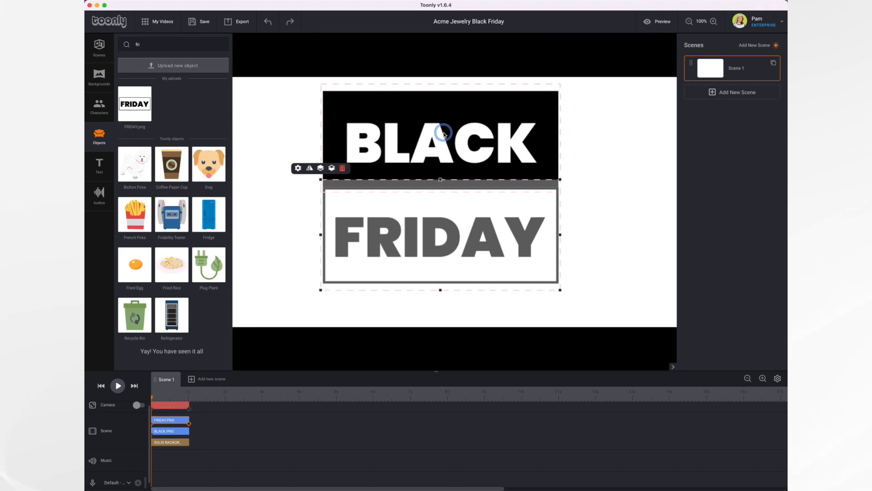
Move the BLACK and FRIDAY images together to the middle of the scene, and nudge BLACK slightly upward.
click(615, 168)
click(461, 126)
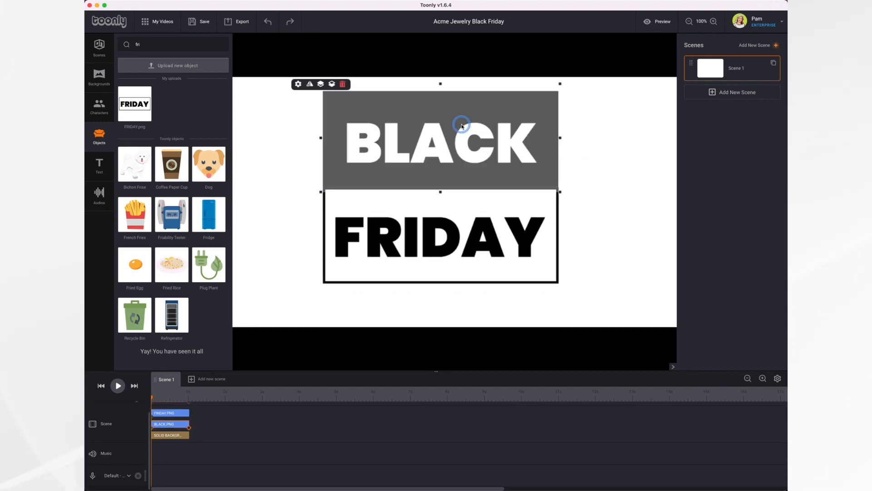
drag(452, 203, 467, 215)
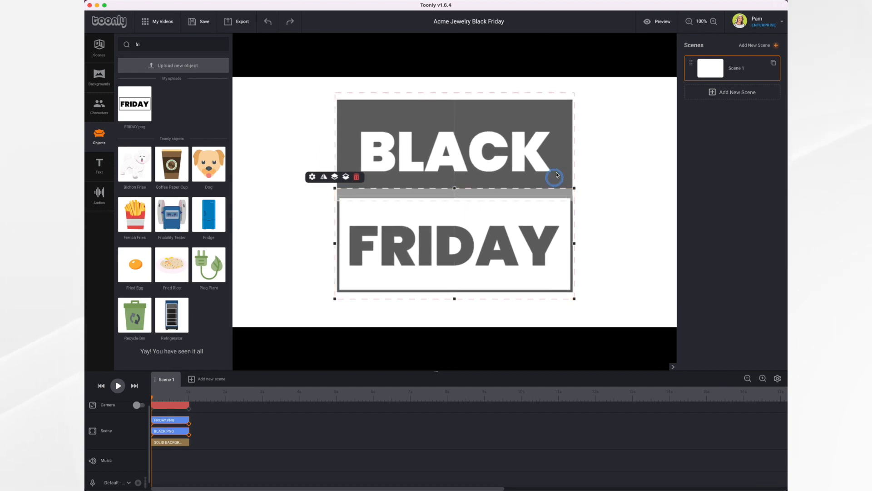
click(637, 135)
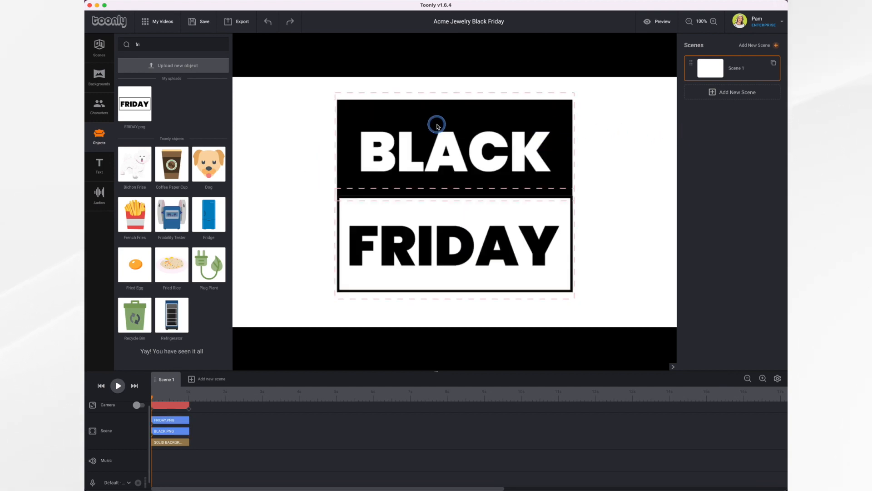
mouse_move(437, 126)
mouse_down()
mouse_move(435, 112)
mouse_move(468, 102)
mouse_move(352, 31)
mouse_move(453, 111)
mouse_move(418, 109)
mouse_move(437, 113)
mouse_move(438, 122)
mouse_up()
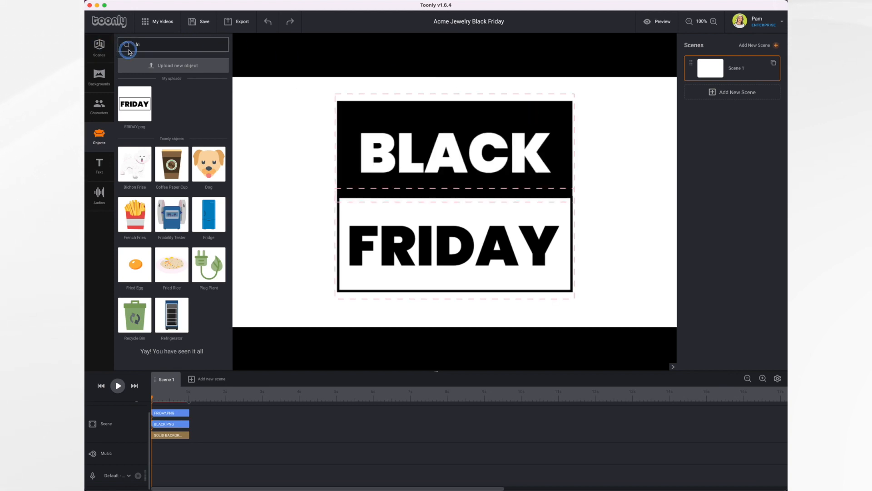
Search the characters for "santa" and place Santa Claus to the right and Lady Santa to the left of the sign, enlarged to about its height.
click(100, 107)
click(161, 47)
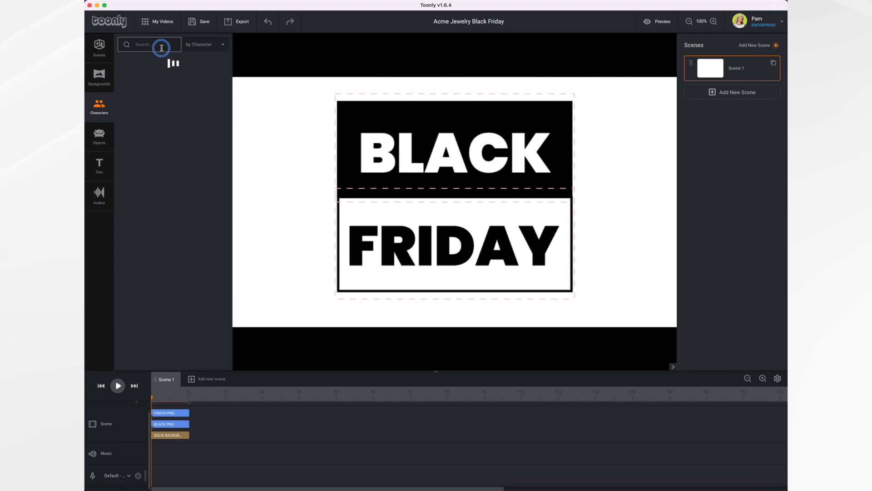
text(sa)
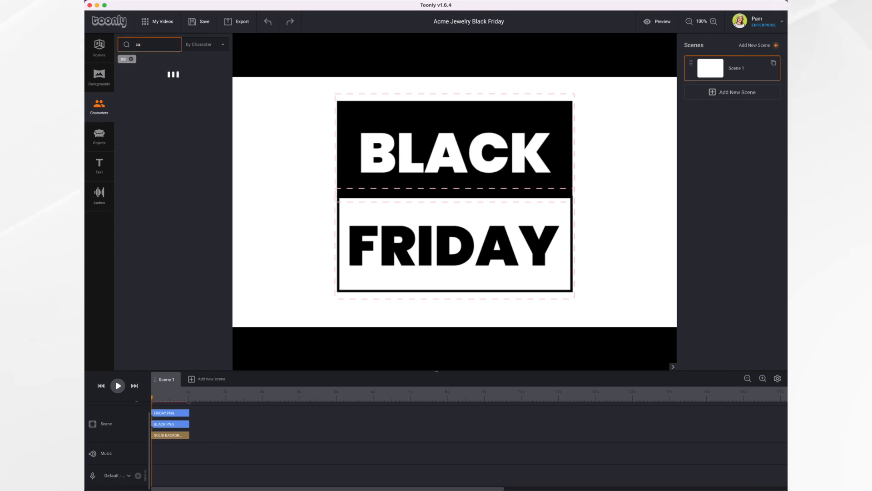
text(nta)
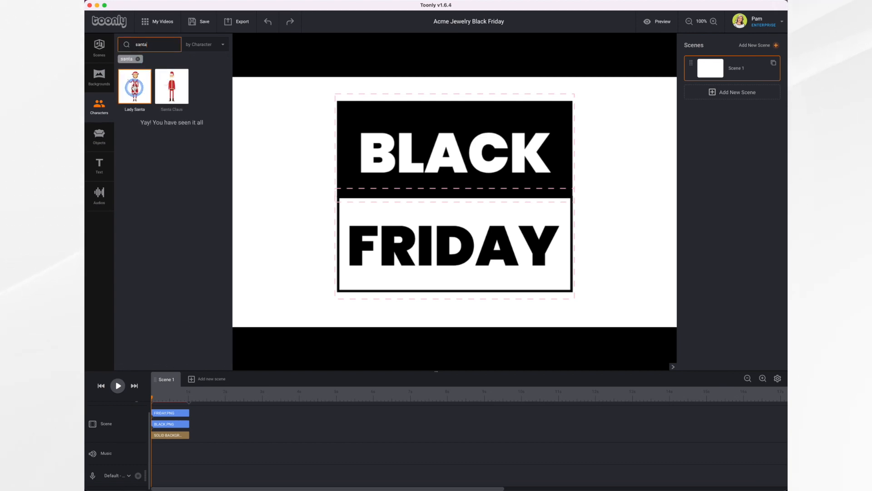
drag(172, 86, 612, 213)
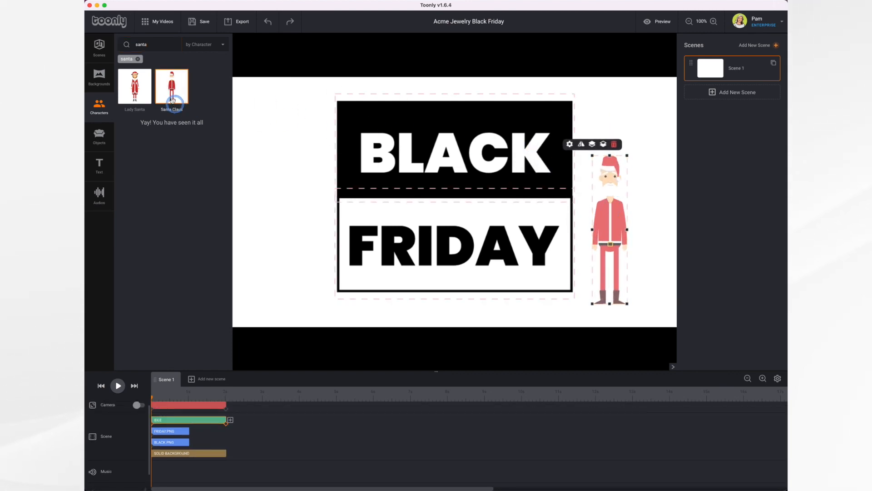
click(131, 88)
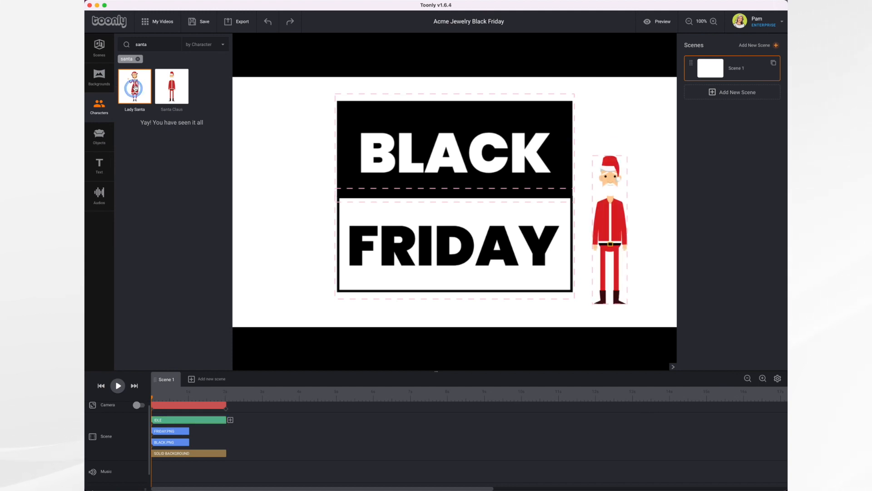
drag(132, 89, 291, 218)
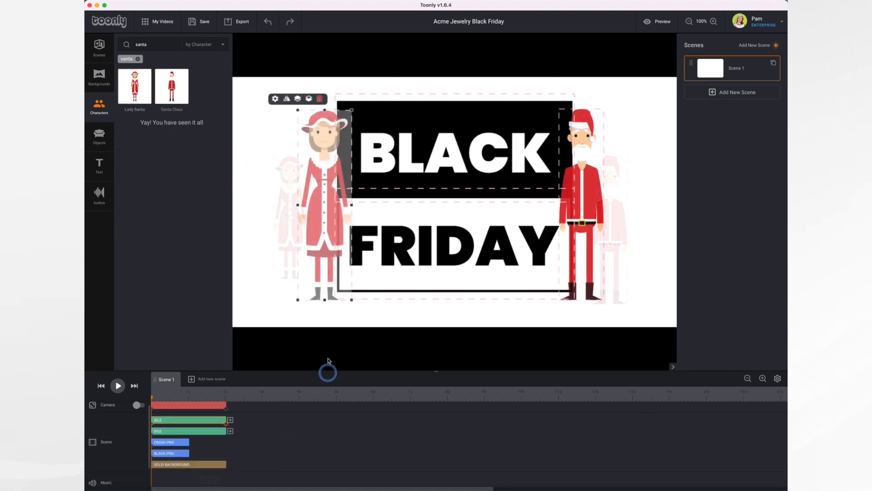
Delay the Lady Santa and Santa Claus clips on the timeline so both start at about 2.5 seconds.
click(300, 242)
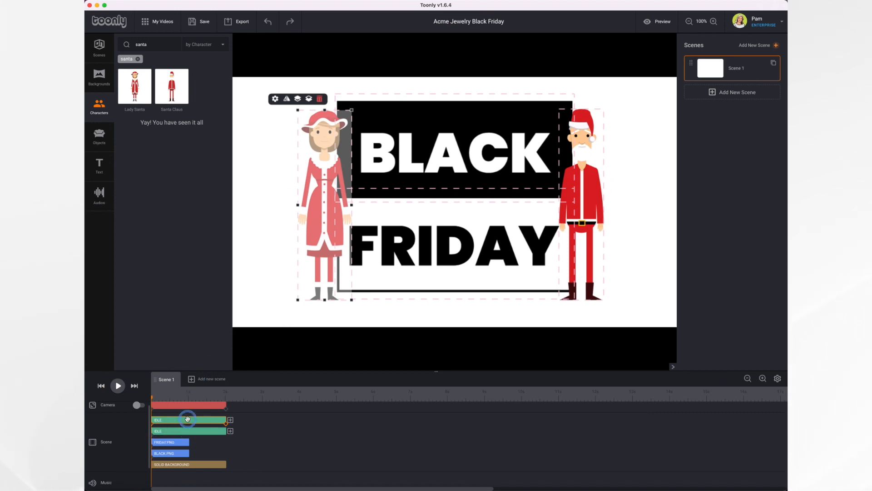
drag(187, 418, 274, 419)
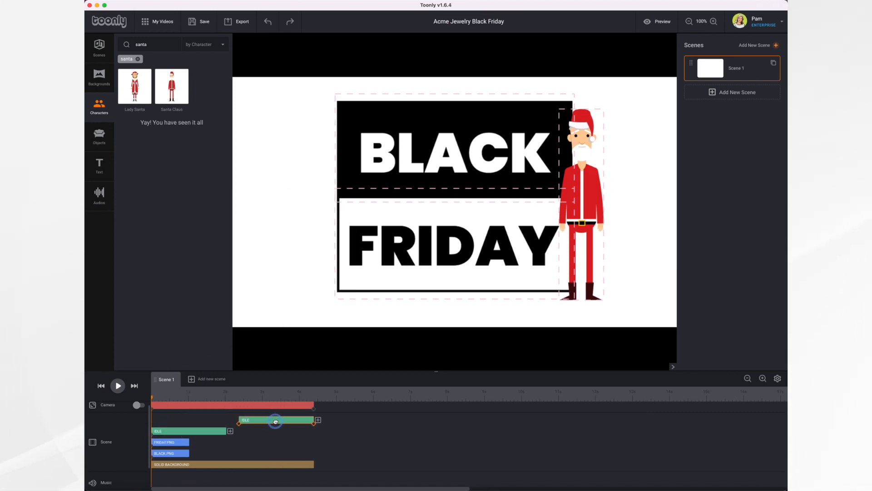
drag(192, 428, 289, 421)
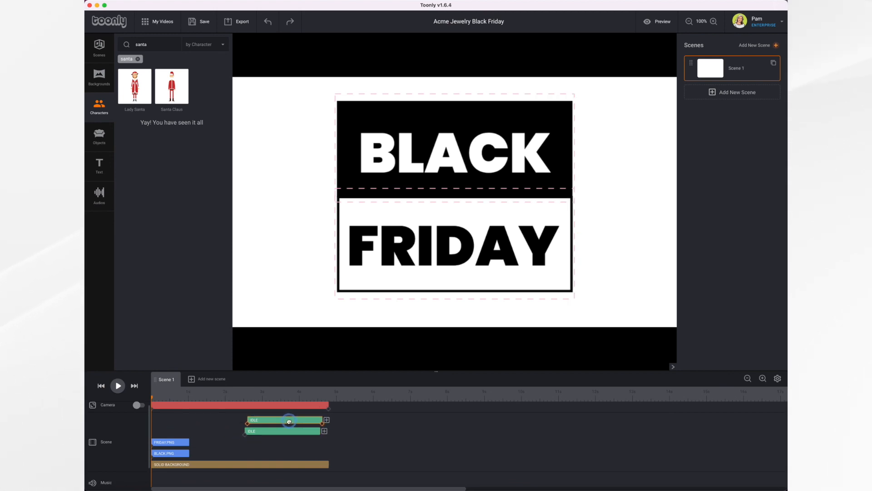
Scrub the opening second of the timeline and play the scene from its start to check how the BLACK and FRIDAY signs animate.
click(162, 398)
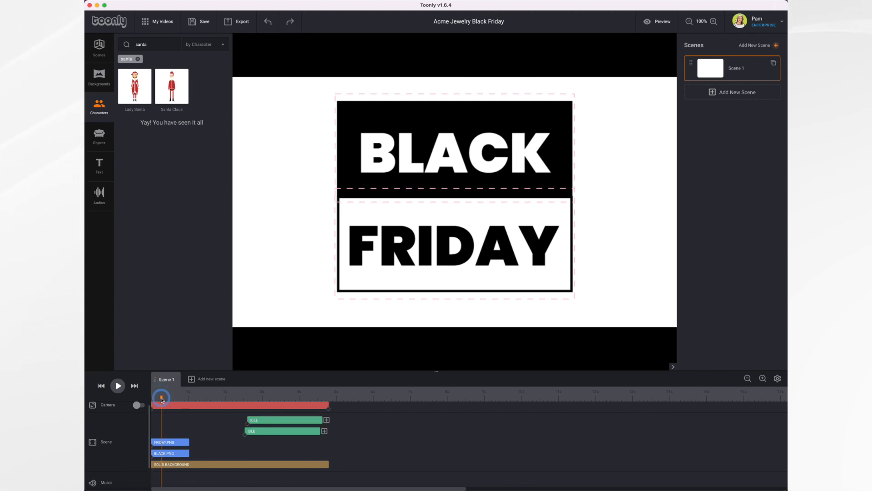
drag(162, 400, 174, 400)
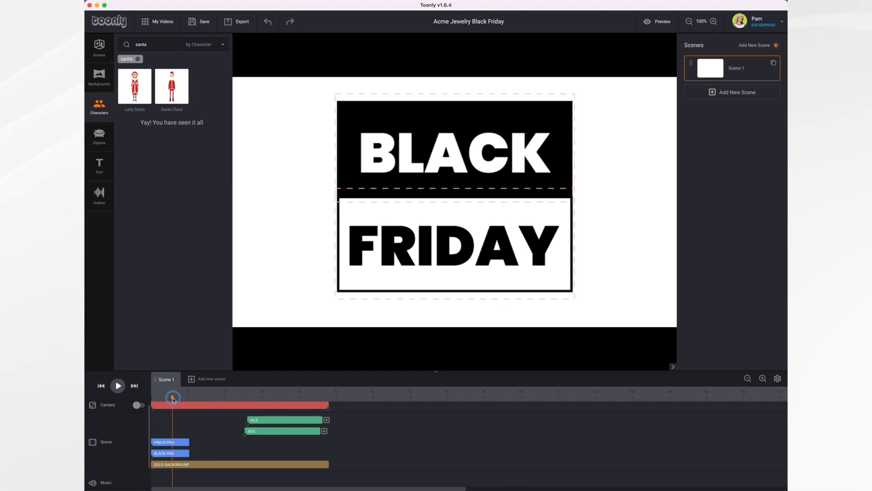
click(166, 443)
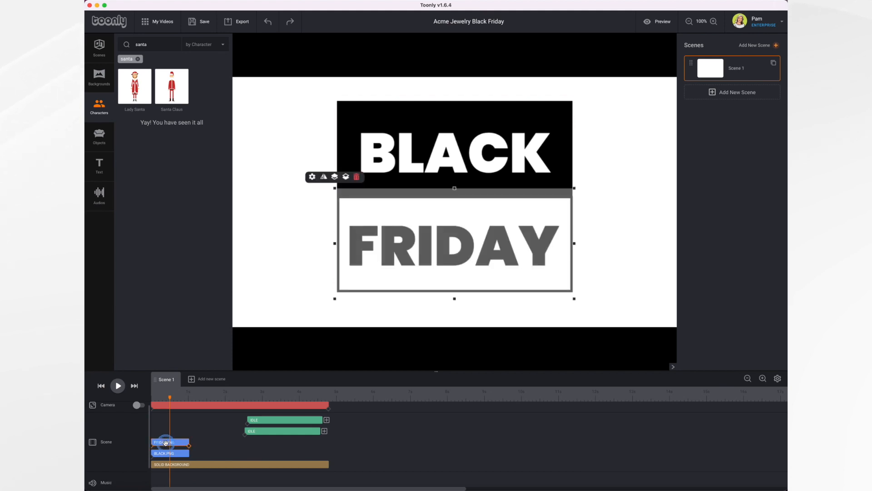
click(104, 386)
click(118, 386)
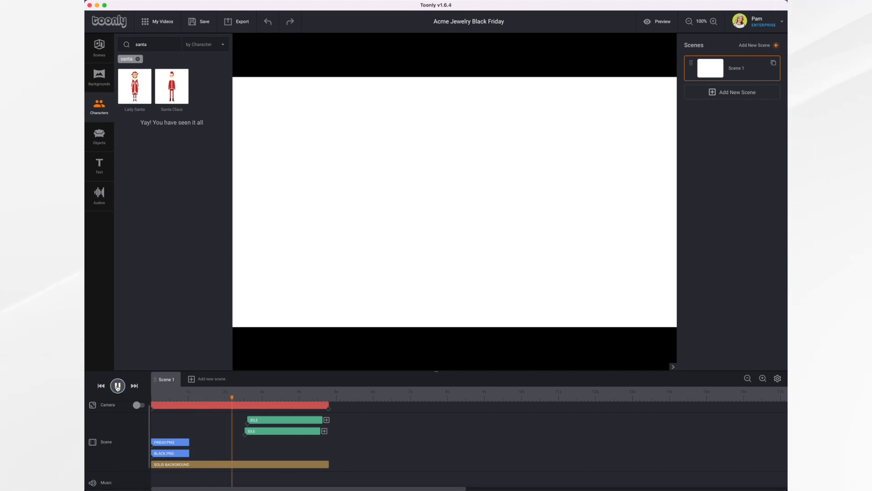
click(118, 386)
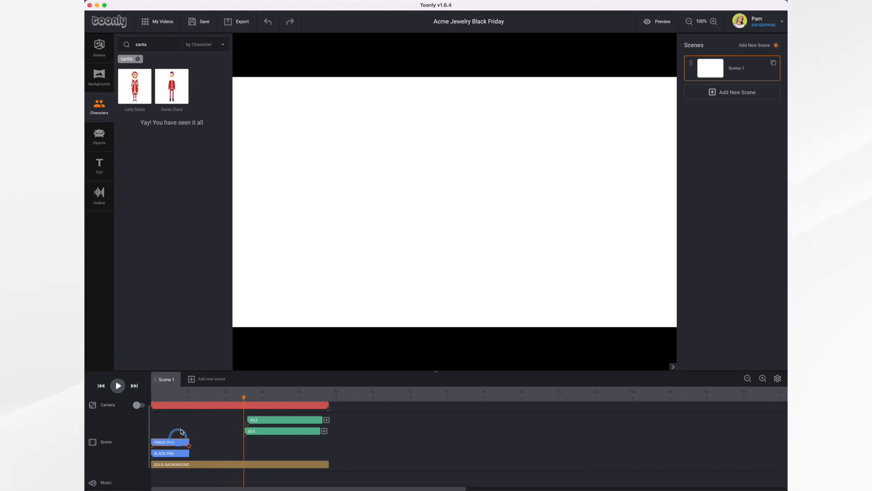
Set both the In Effect and the Out Effect of the FRIDAY image to Instant.
click(170, 396)
click(173, 441)
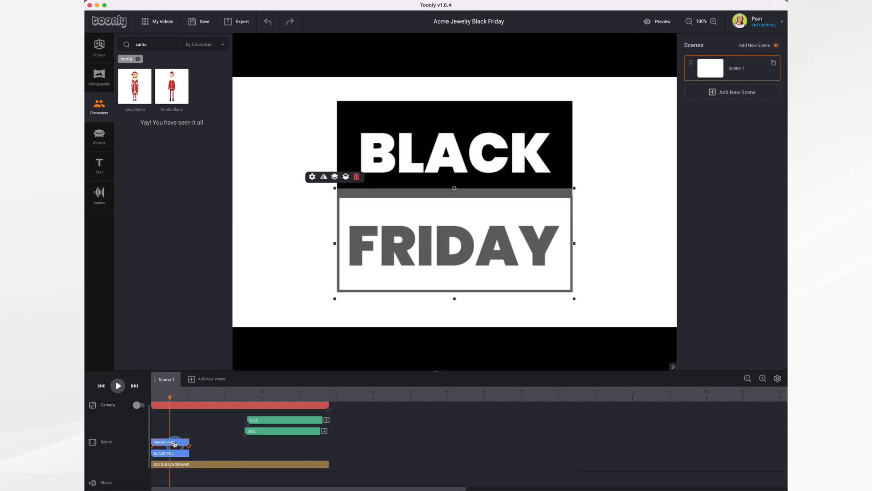
click(312, 177)
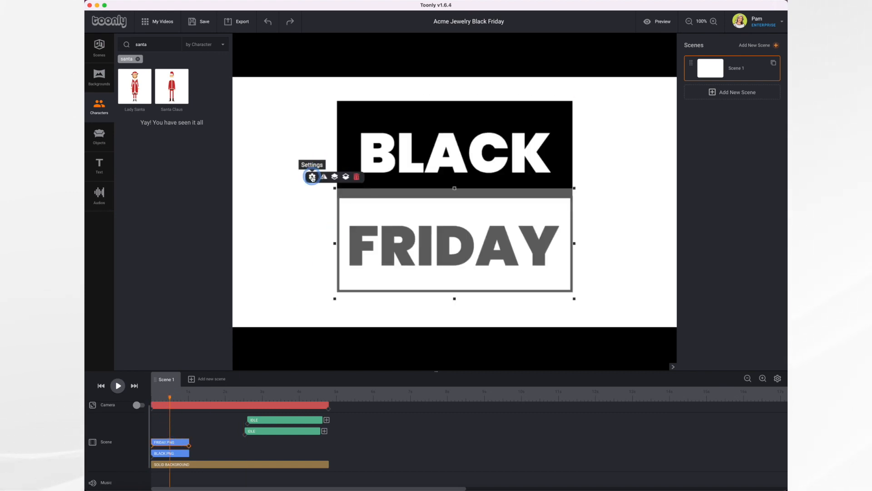
click(239, 203)
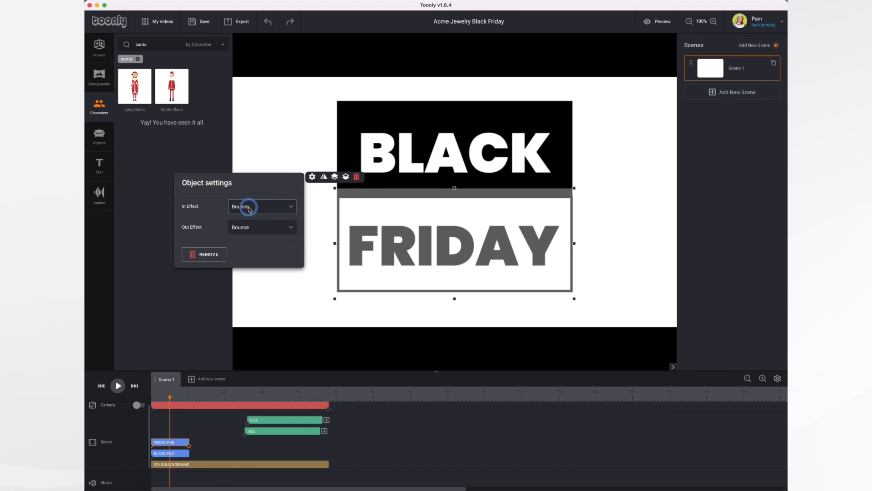
click(278, 208)
click(243, 222)
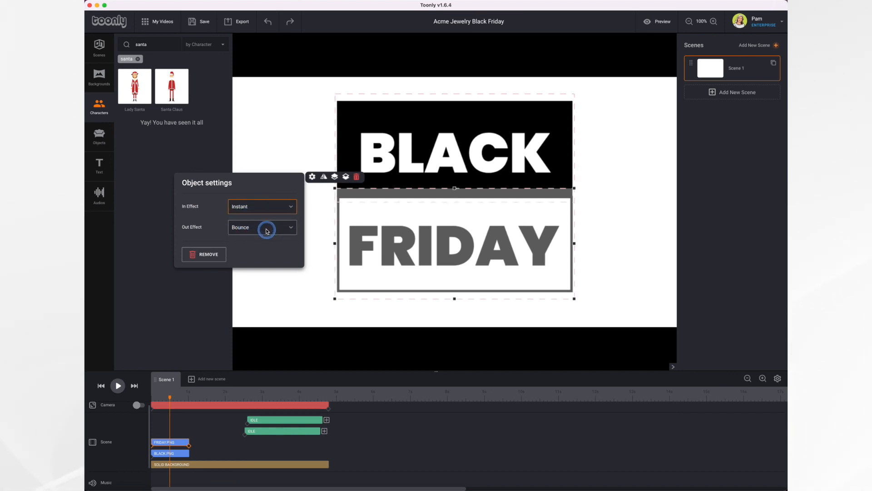
click(266, 231)
click(251, 245)
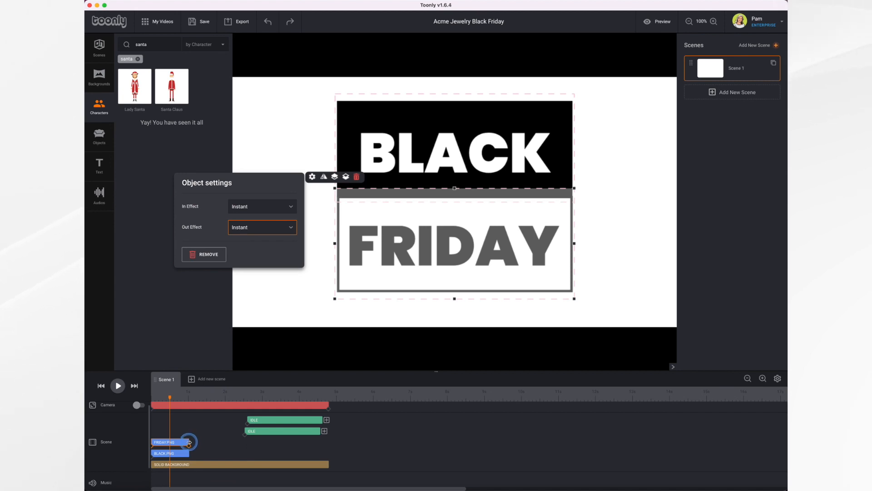
Extend the FRIDAY and BLACK clips on the timeline so both end at about 7 seconds.
drag(189, 442, 411, 455)
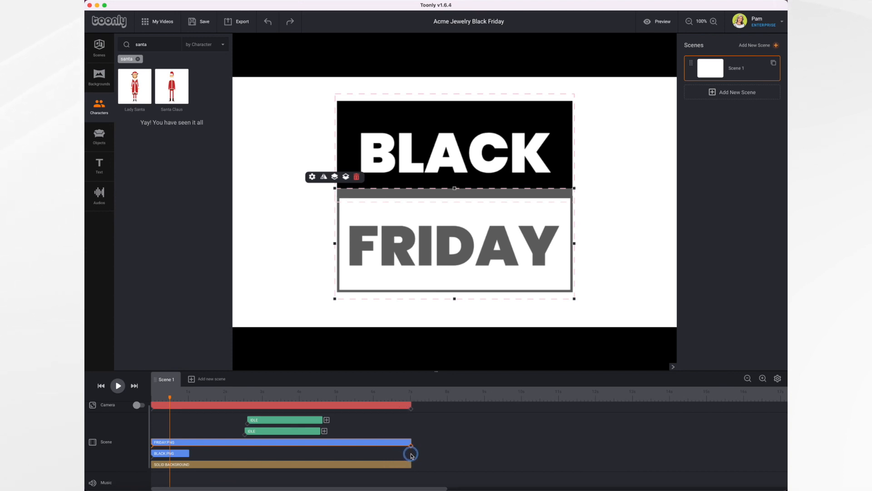
click(188, 455)
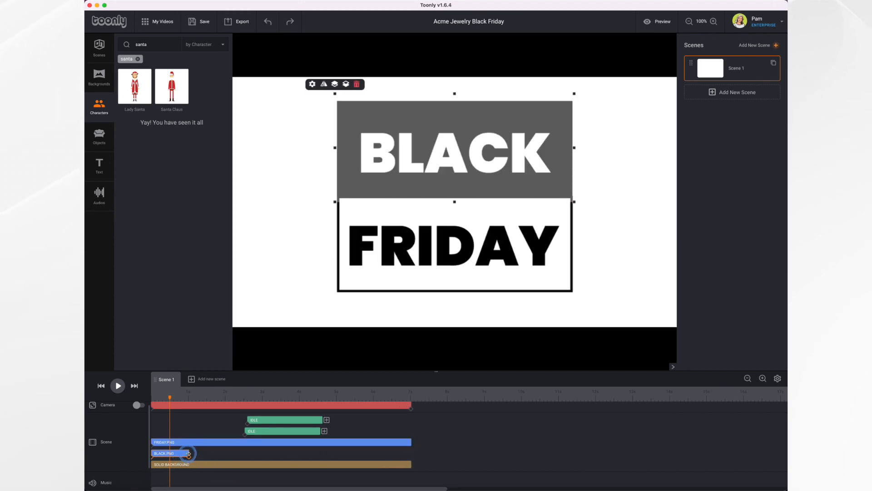
drag(188, 453, 412, 452)
Play the scene from the beginning to check the lengthened sign clips together with the Santa characters.
click(101, 385)
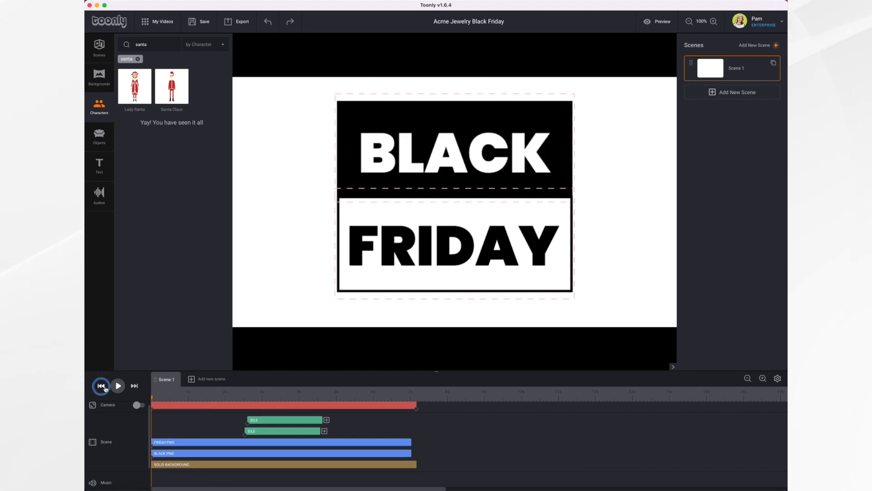
click(113, 388)
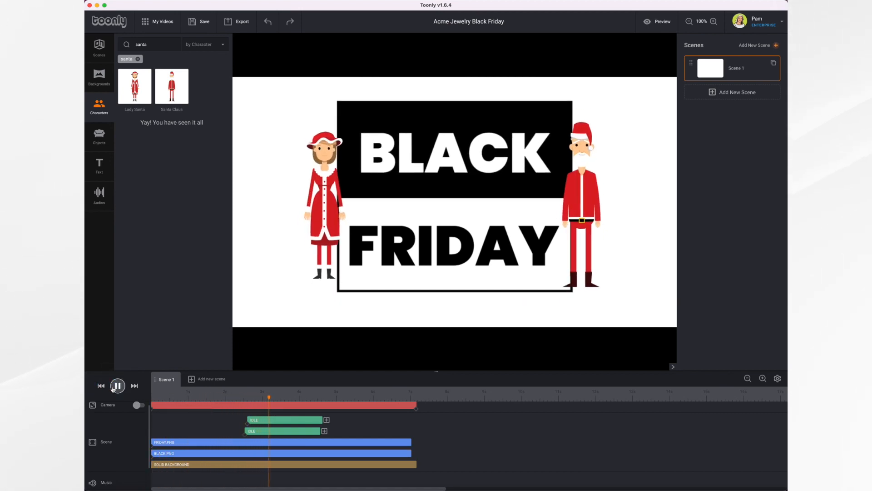
click(117, 385)
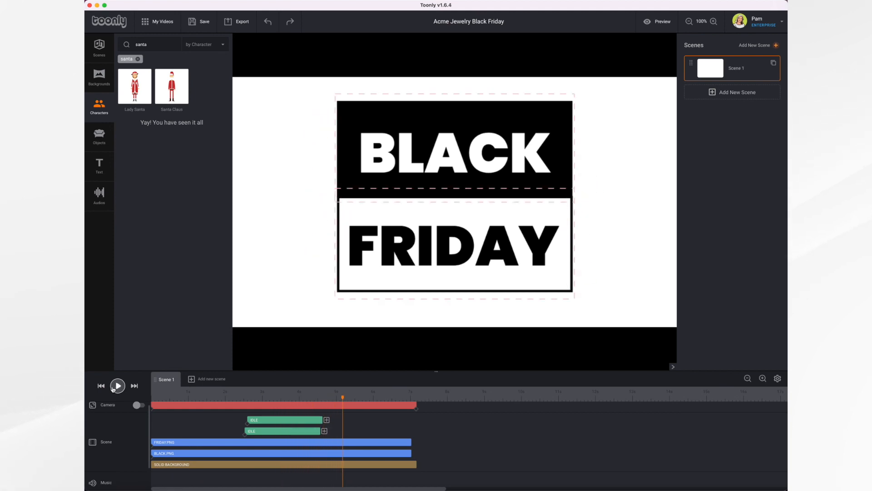
Set both the In Effect and the Out Effect of the BLACK image to Instant.
click(187, 454)
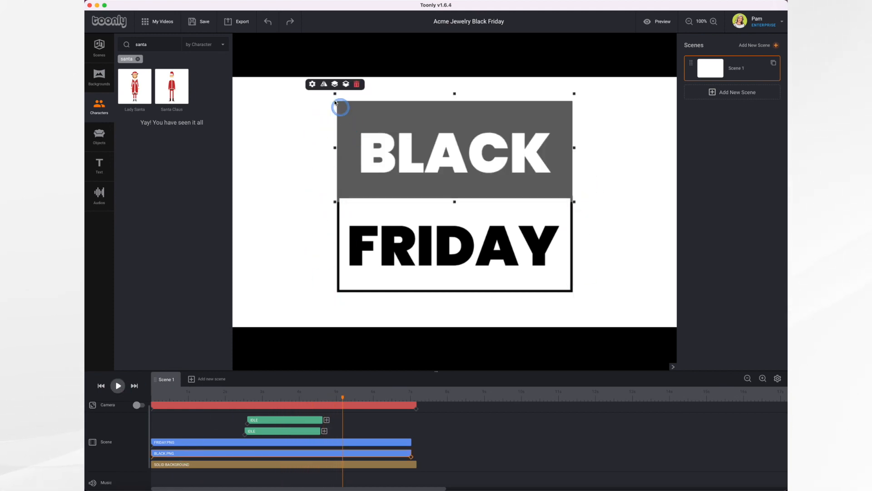
click(312, 85)
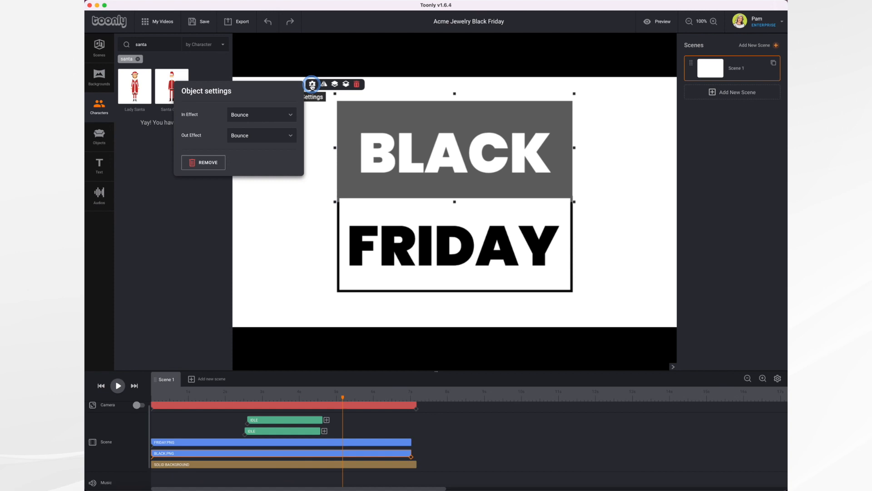
click(282, 114)
click(255, 131)
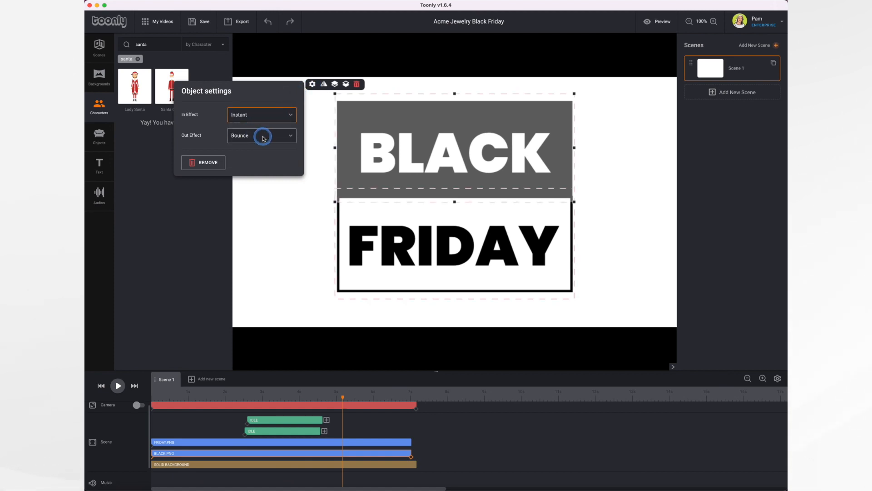
click(263, 136)
click(255, 148)
Replay the scene from the start to check the signs' instant effects and the Santas' entrance.
click(109, 386)
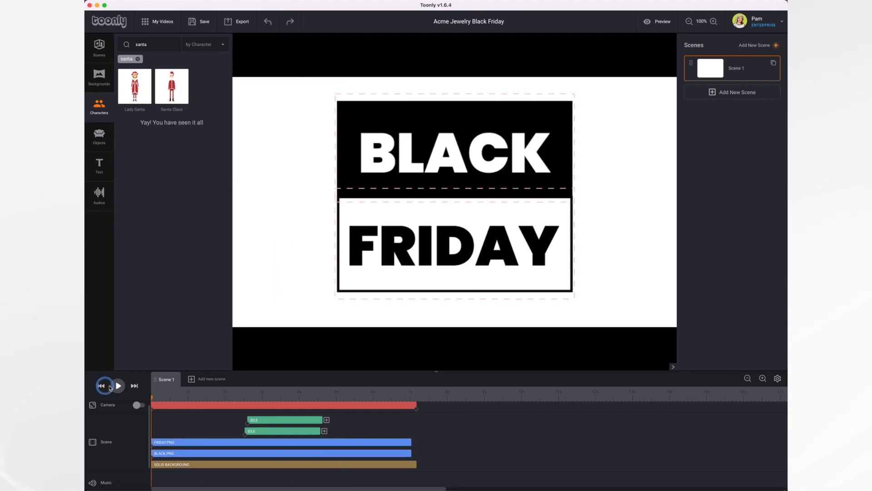
click(118, 385)
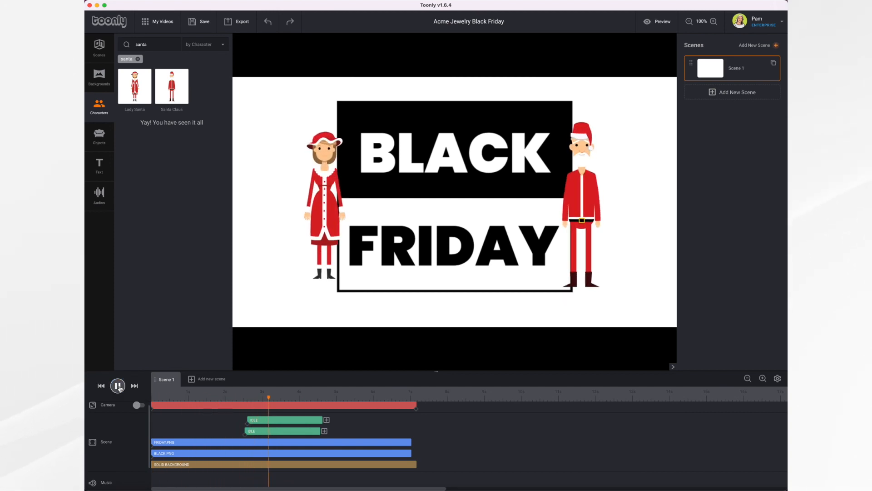
click(118, 386)
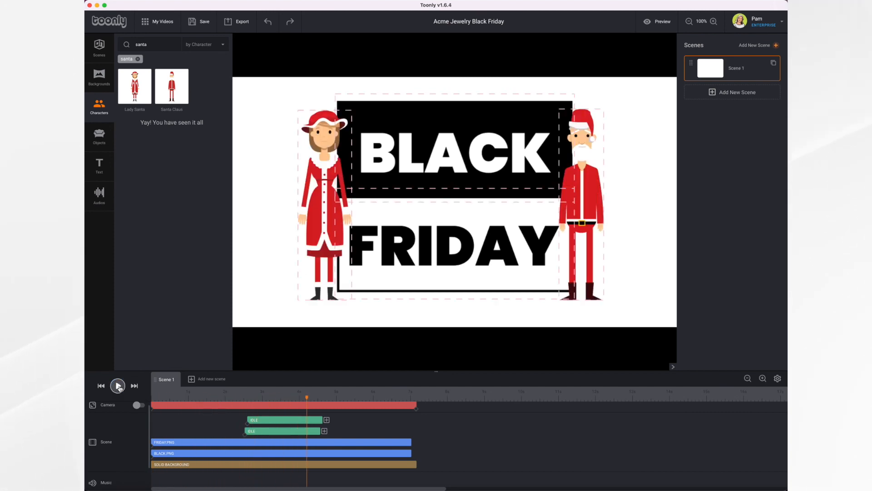
click(164, 392)
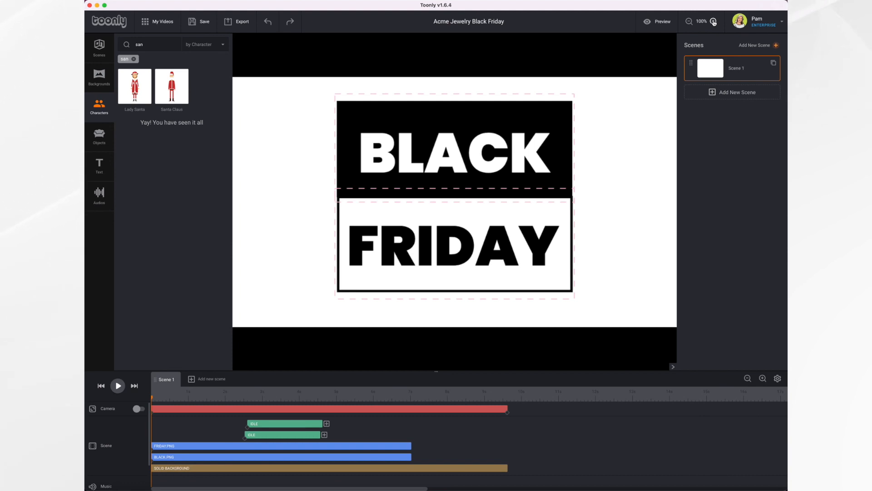
Reduce the canvas view to 50%, duplicate the FRIDAY clip, and place the copy directly after the original, starting at about 7 seconds.
click(689, 22)
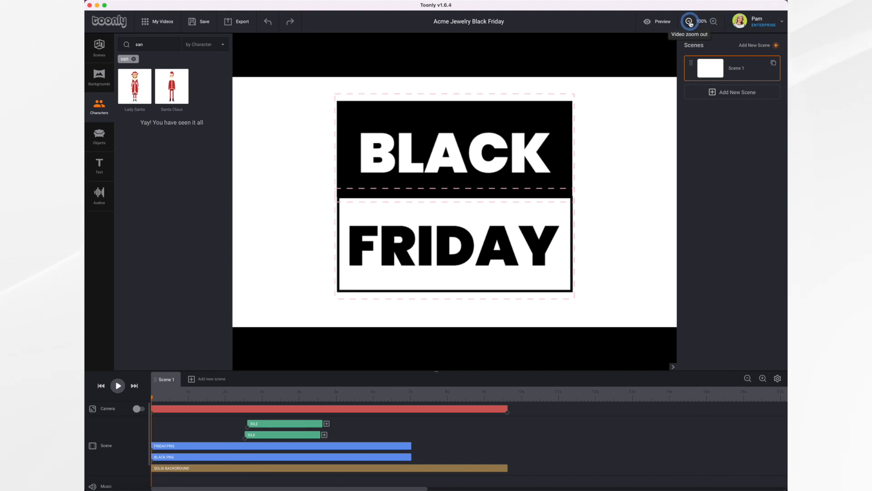
click(690, 22)
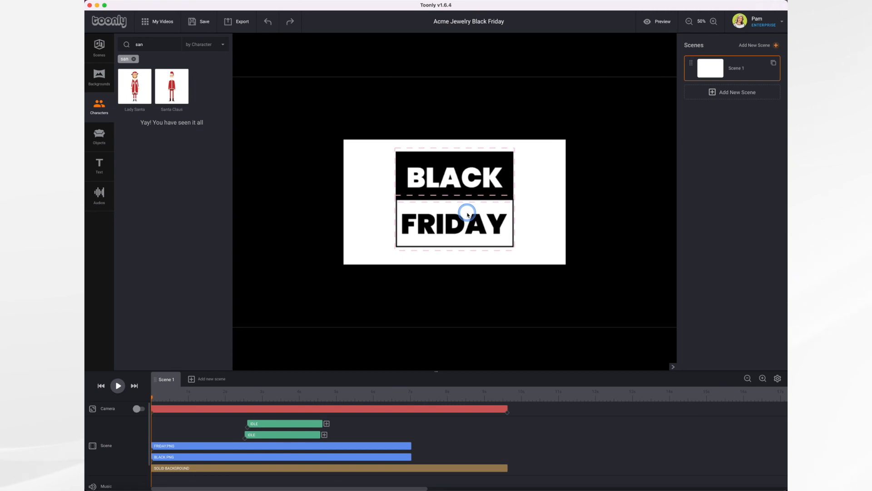
click(380, 446)
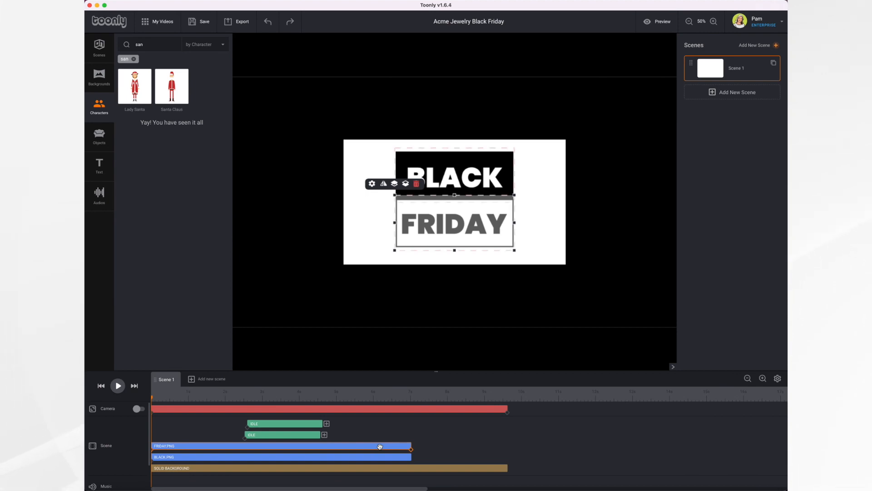
key(super+v)
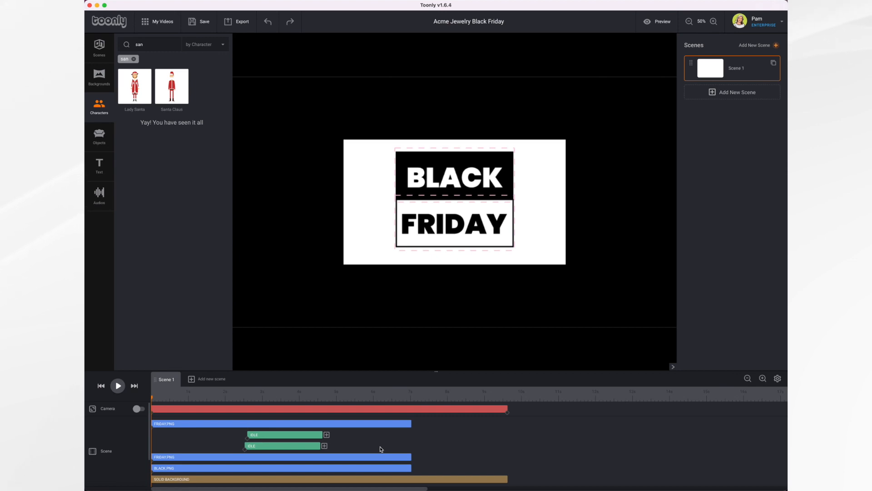
click(364, 434)
click(311, 433)
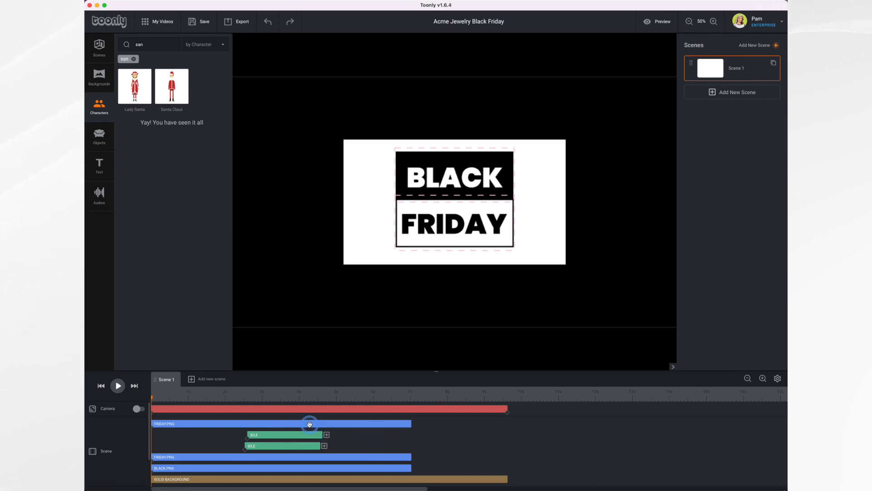
drag(310, 424, 569, 436)
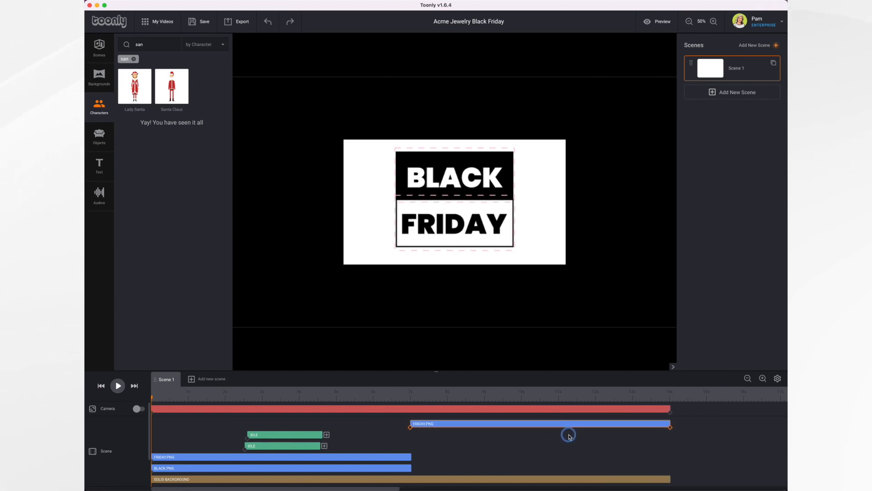
Duplicate the BLACK clip and place the copy at about 7 seconds, aligned with the second FRIDAY clip.
click(379, 468)
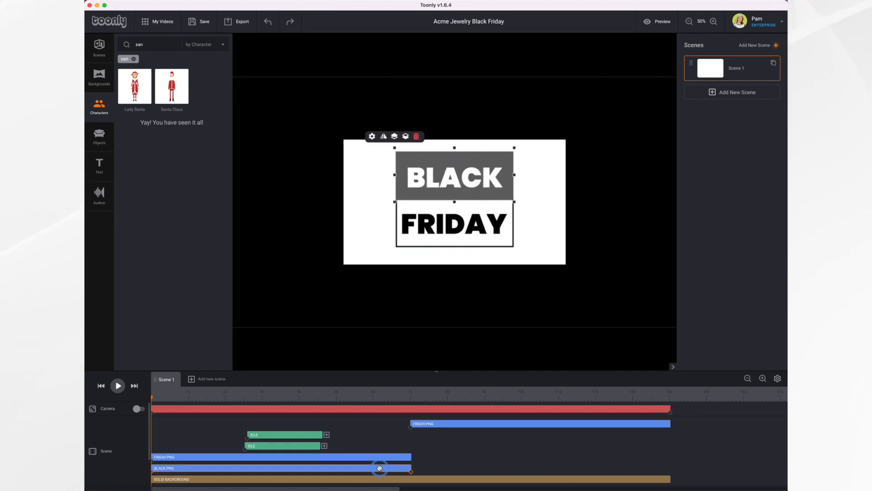
key(super+v)
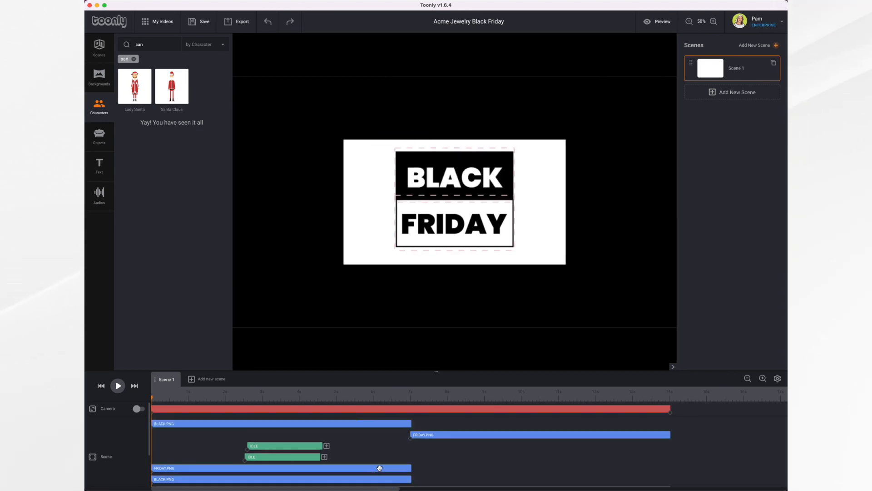
click(308, 428)
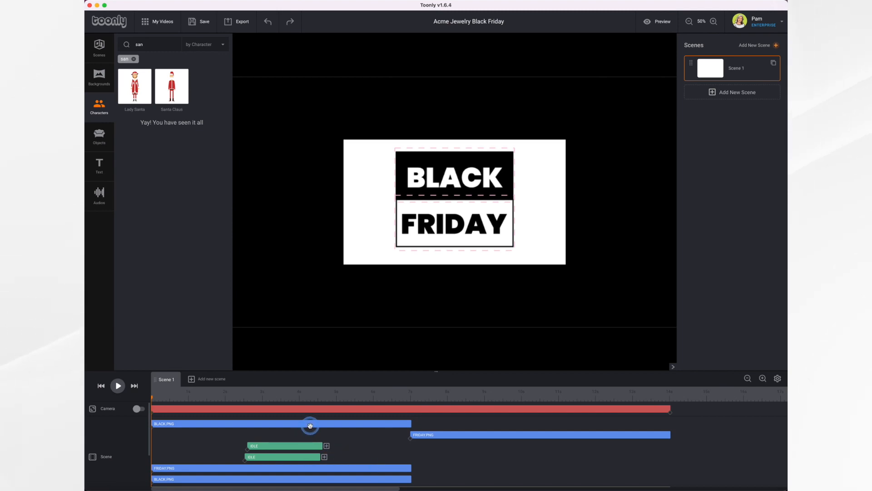
drag(308, 428, 569, 424)
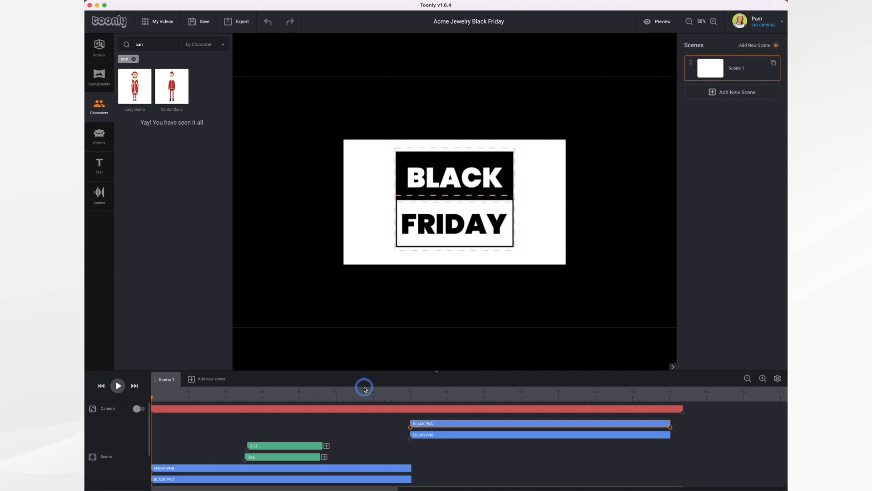
Move the first FRIDAY clip's image off the canvas, below its lower-left corner, and play the scene to check the motion.
click(361, 470)
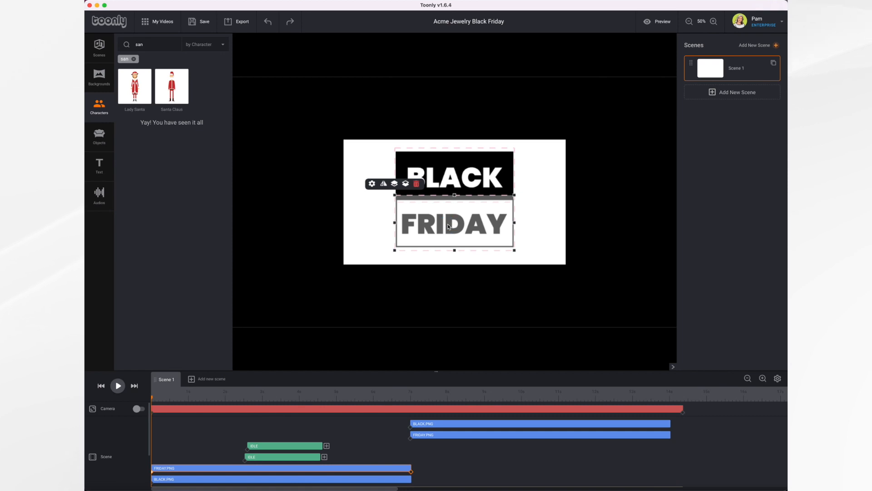
drag(448, 226, 329, 304)
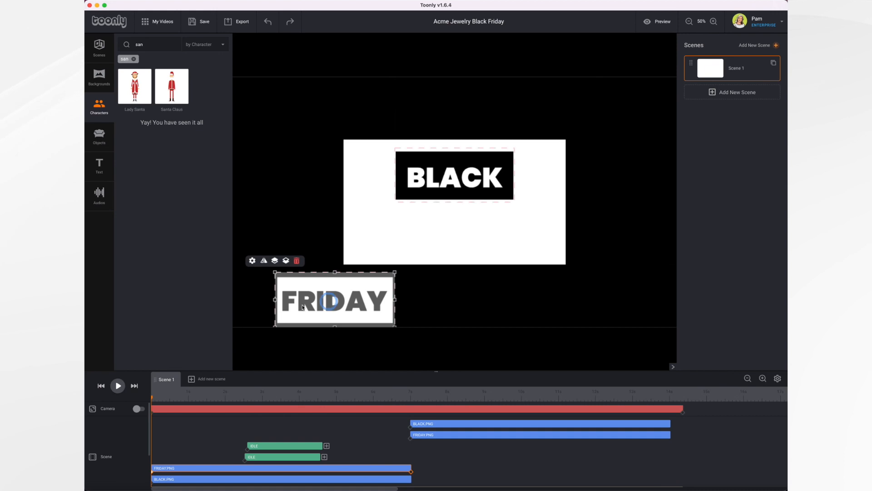
click(118, 386)
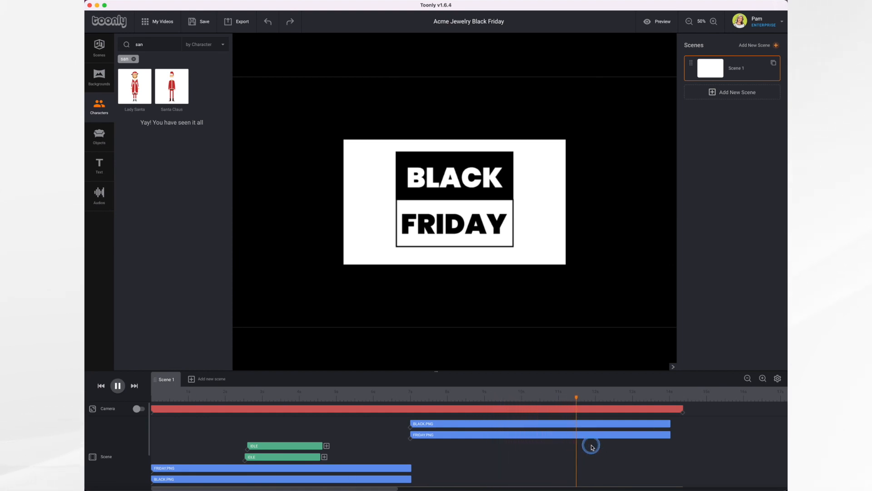
Move the first BLACK clip's image off the canvas, above its upper-right corner, and play the scene to check the motion.
click(118, 386)
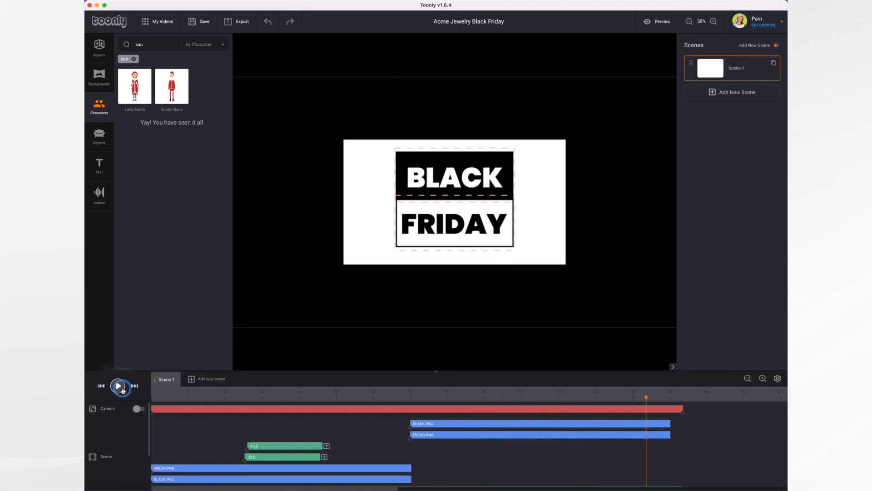
drag(647, 398, 423, 401)
click(217, 460)
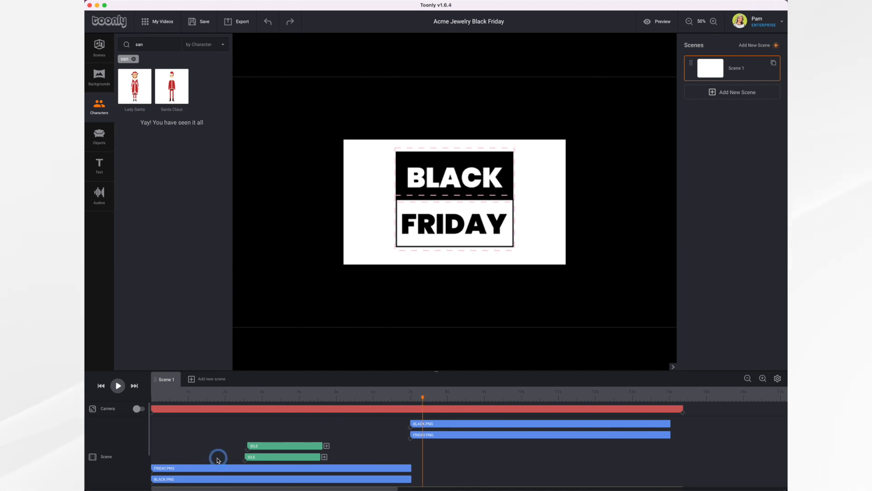
click(202, 481)
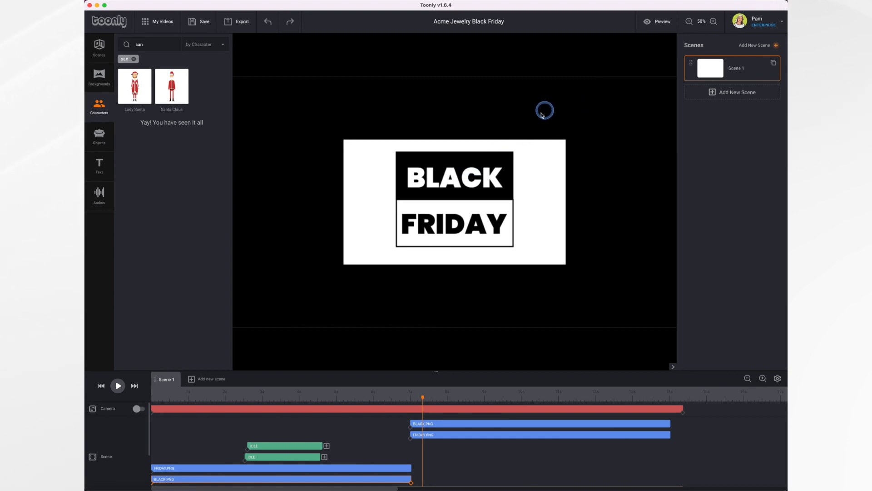
click(152, 486)
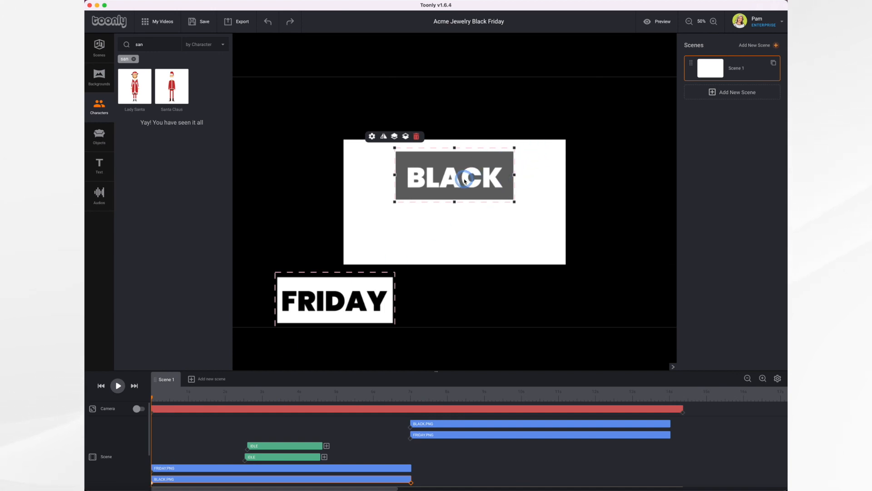
drag(464, 180, 600, 113)
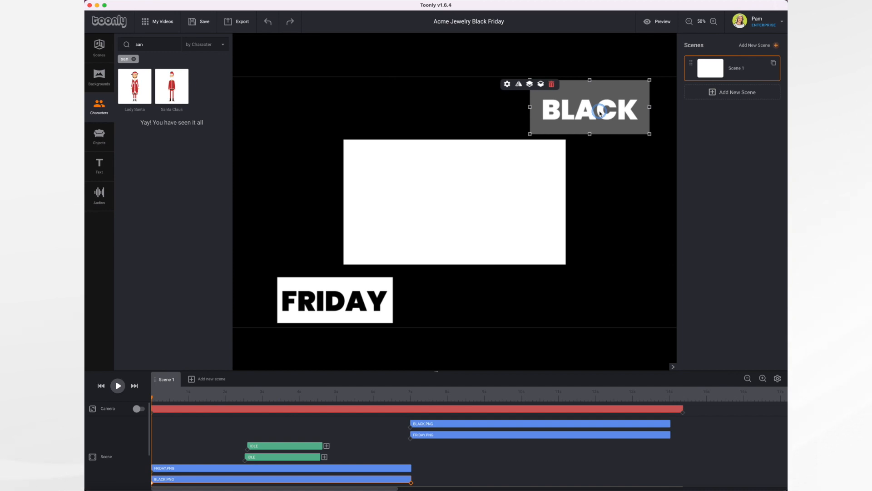
click(118, 389)
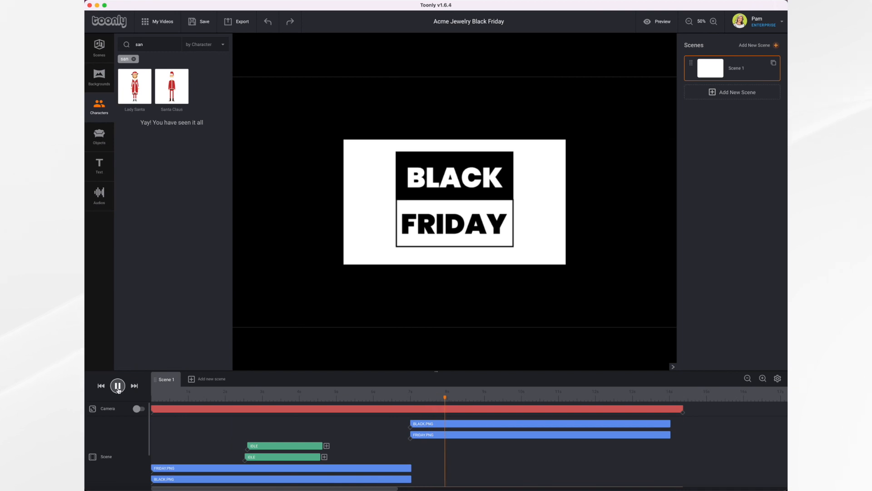
click(118, 385)
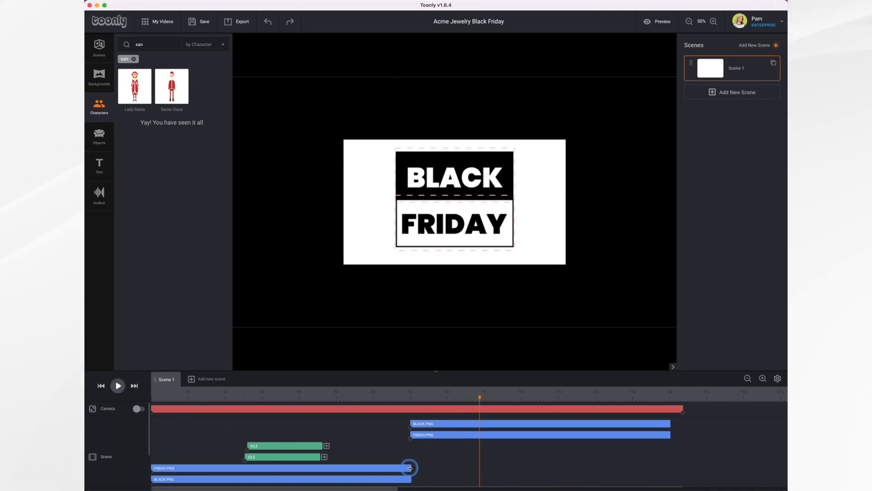
Shorten the first FRIDAY and BLACK clips to about 0.9 seconds and move their second copies to start at about 1 second.
drag(410, 468, 182, 463)
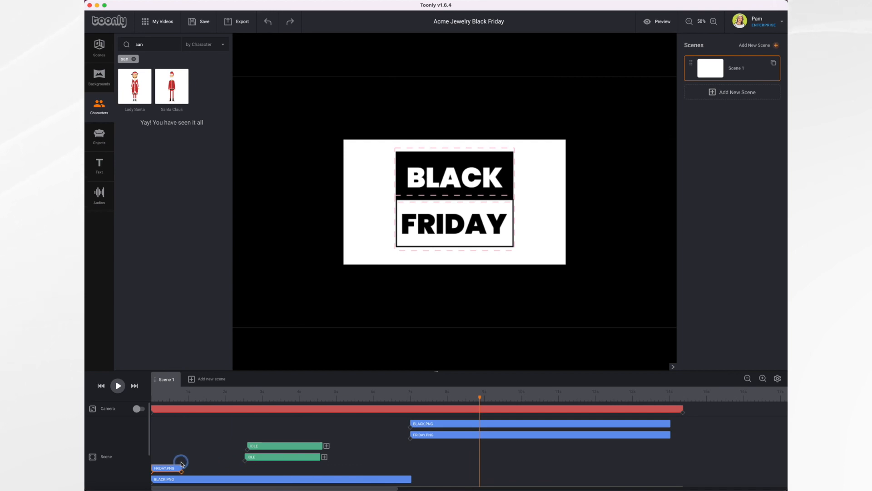
drag(411, 479, 184, 479)
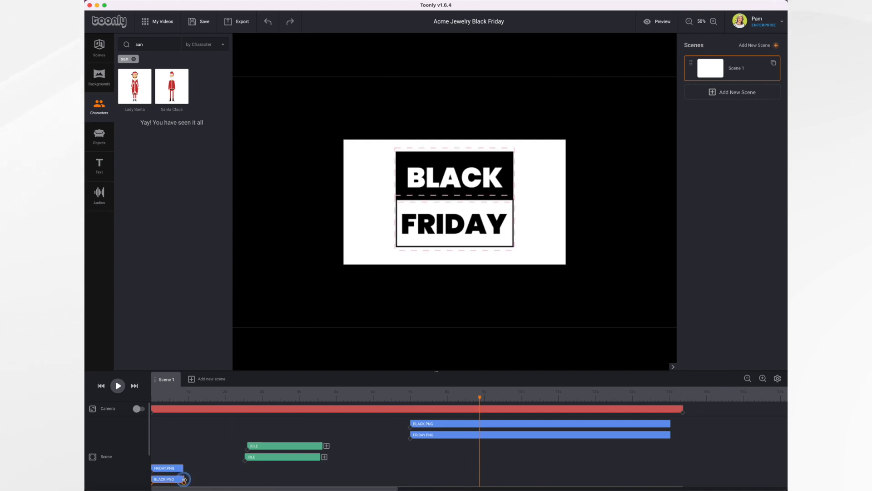
drag(469, 425, 241, 431)
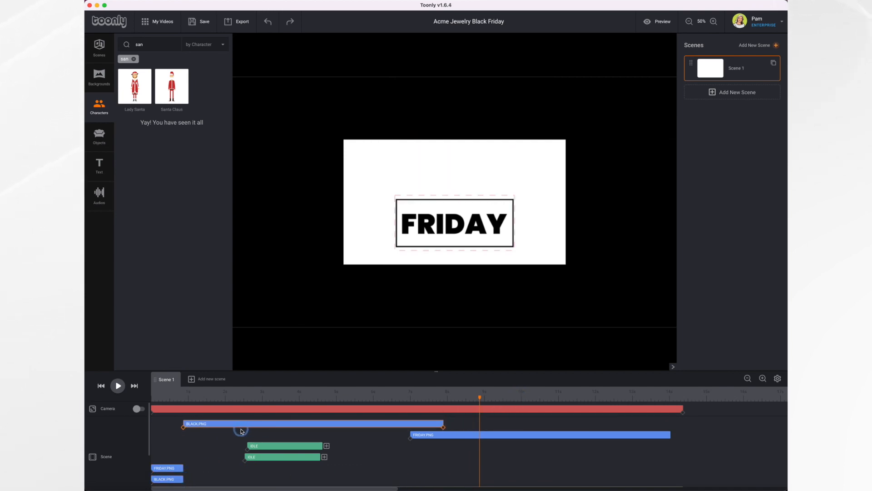
drag(457, 436, 234, 437)
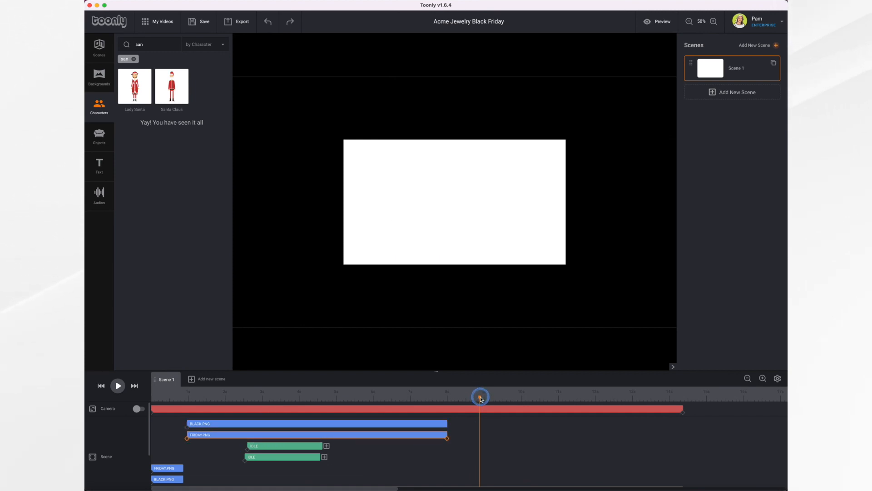
Return the canvas view to 100% and play the scene from the start to check the signs' faster entrance.
drag(480, 396, 164, 397)
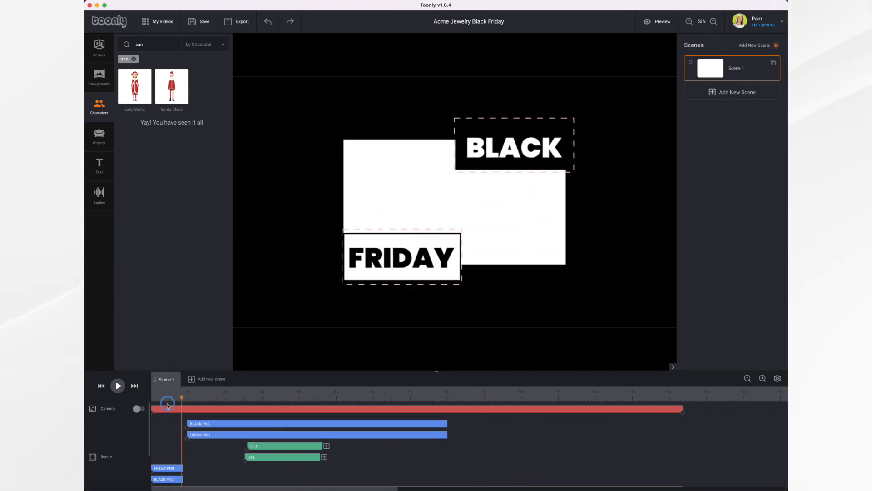
click(713, 22)
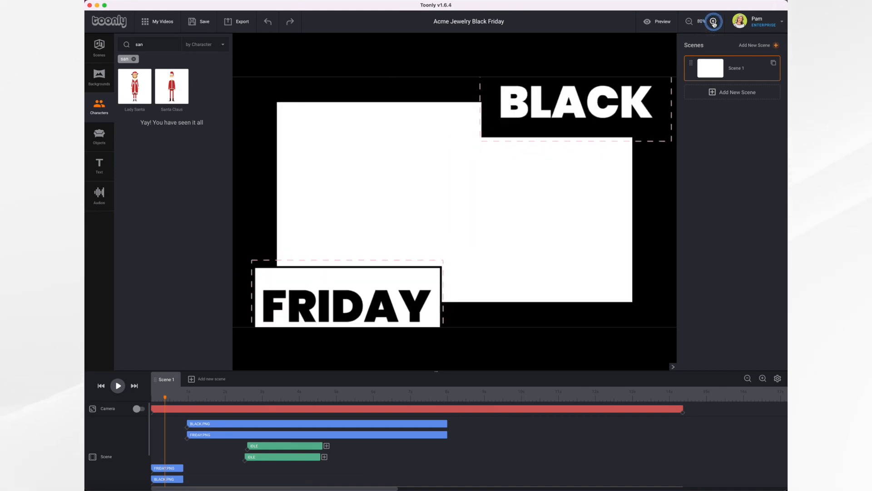
click(713, 21)
click(714, 22)
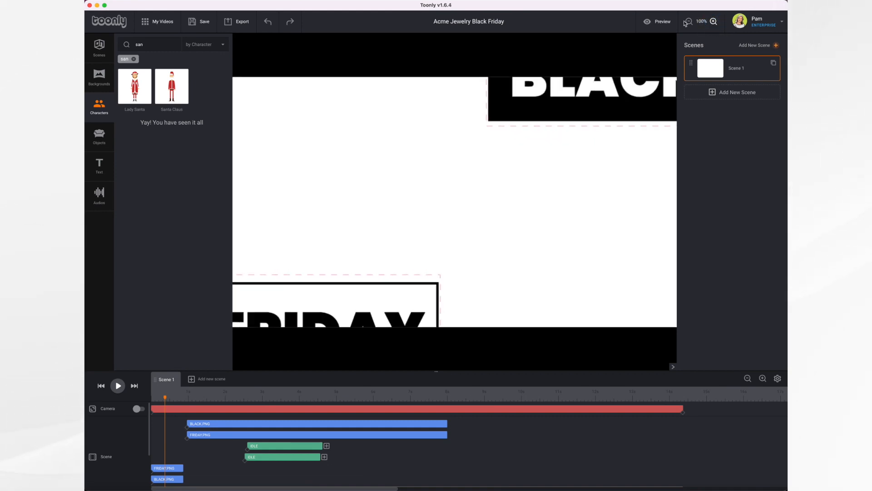
click(101, 386)
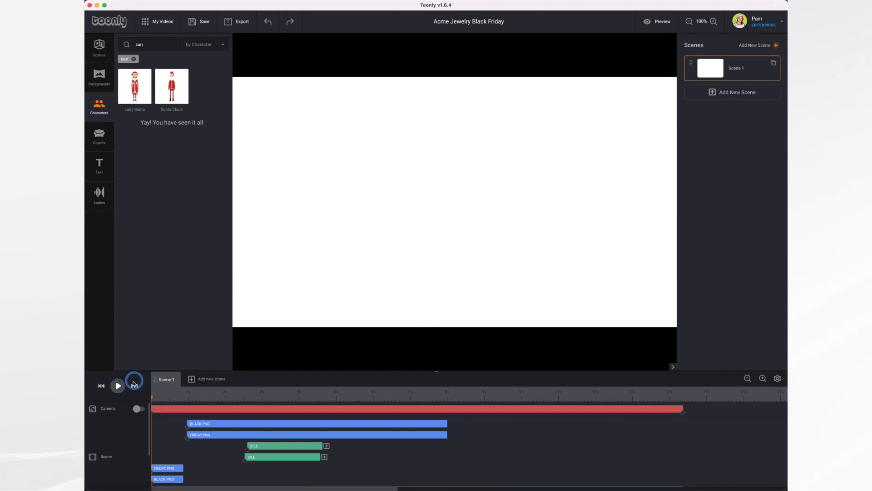
click(118, 386)
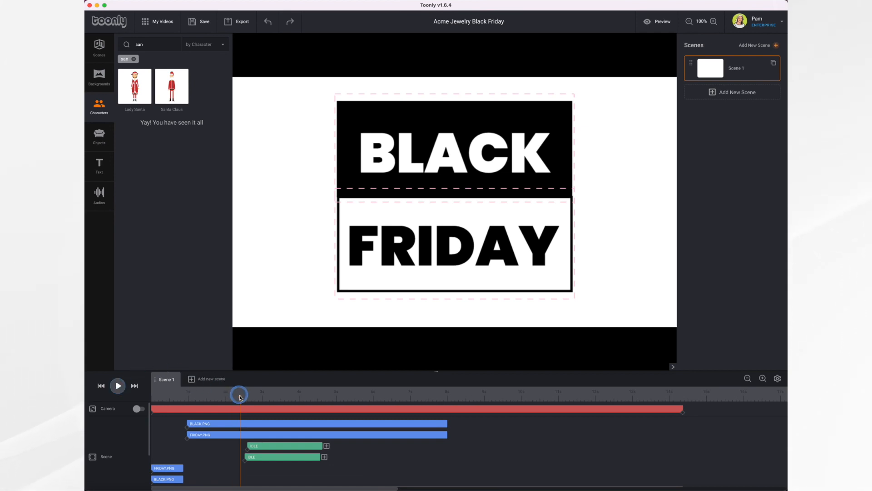
Move the second BLACK clip against the end of the first, and start the second FRIDAY clip at about 0.6 seconds, overlapping its first clip.
drag(240, 397, 184, 404)
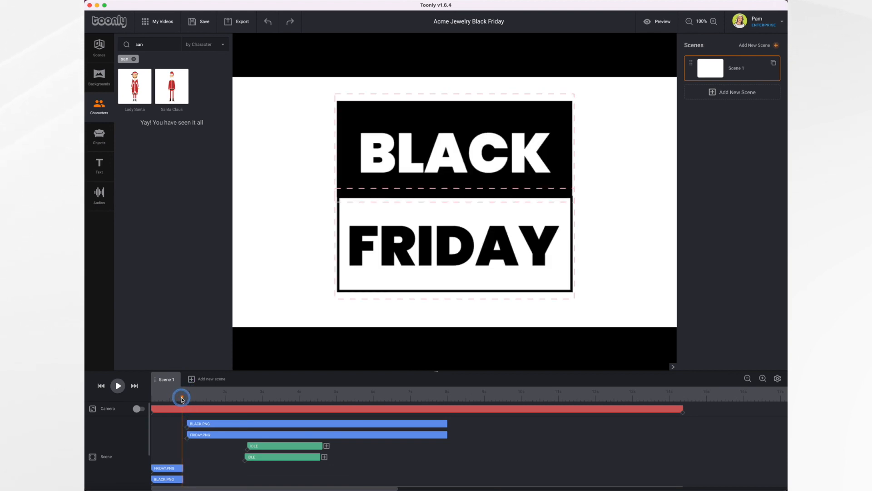
drag(182, 400, 185, 400)
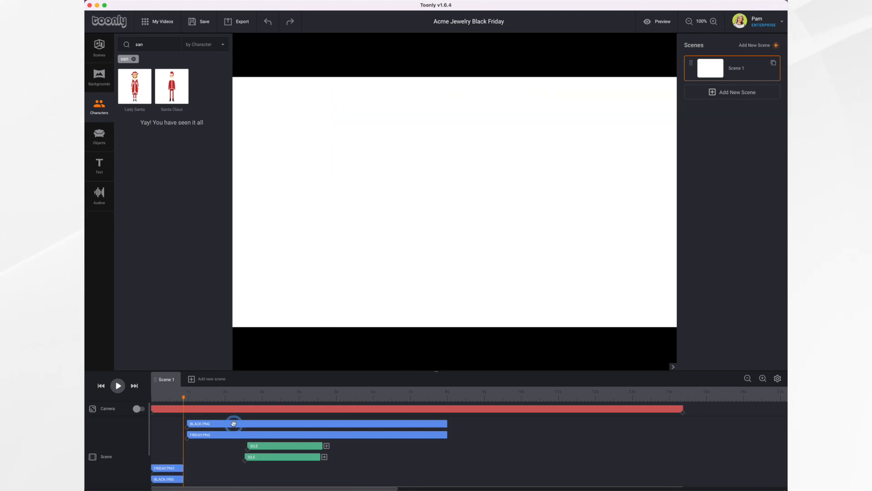
click(210, 435)
drag(210, 436, 214, 435)
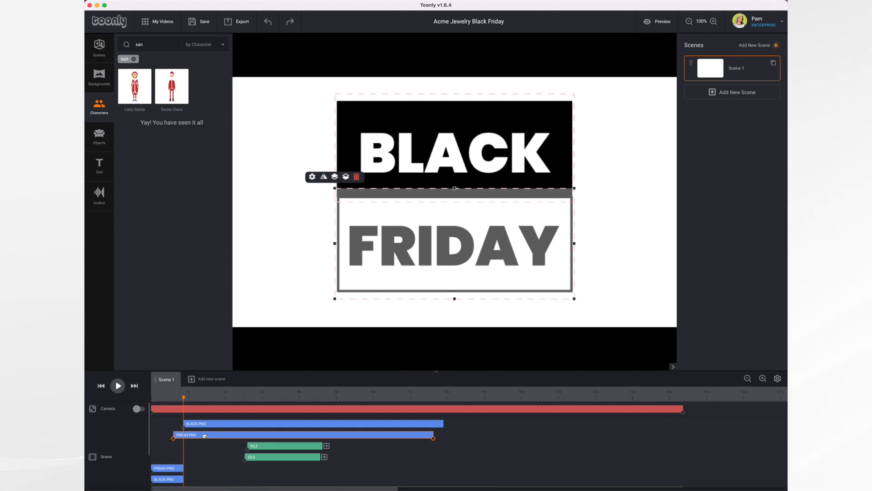
Replay the scene from the start and scrub through the first second to examine the overlapping FRIDAY clips.
click(102, 387)
click(117, 387)
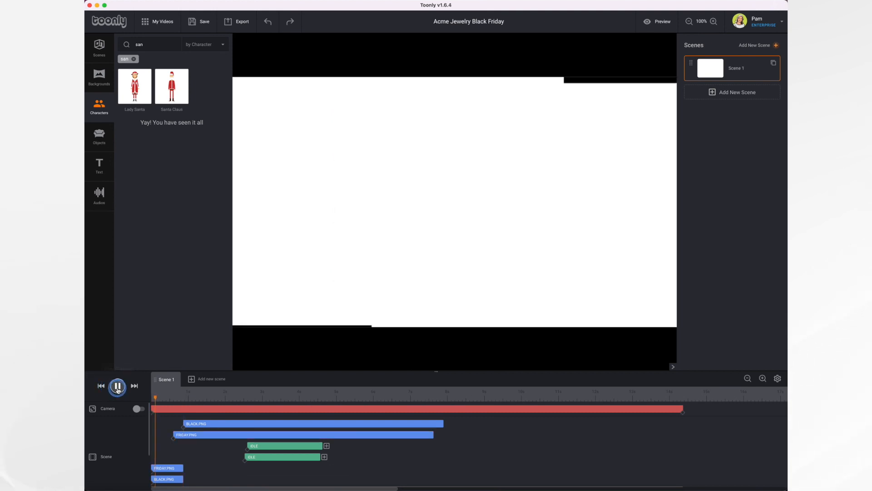
click(117, 388)
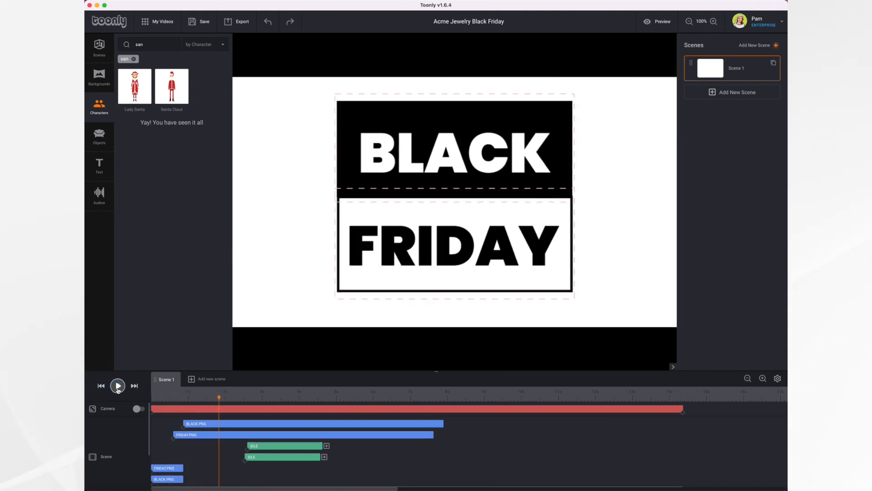
click(218, 401)
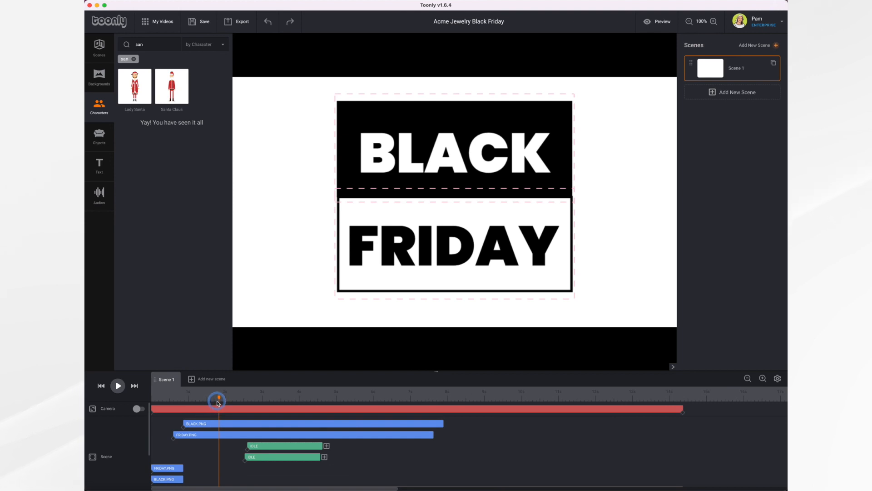
drag(218, 402, 173, 398)
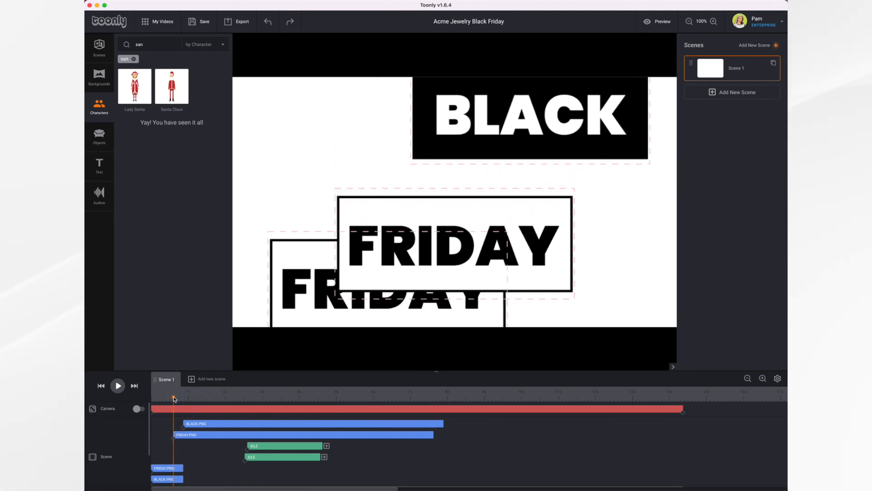
drag(175, 399, 183, 399)
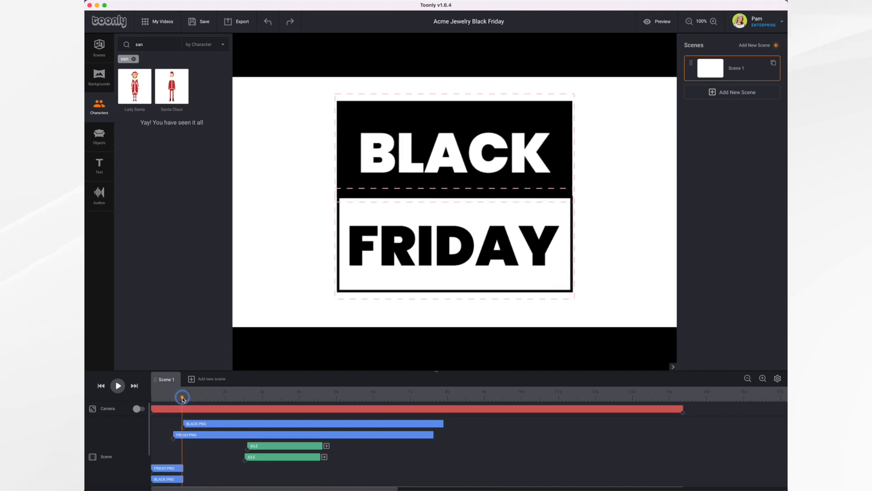
Move the second FRIDAY clip to start exactly where the first one ends, and play the scene.
click(204, 435)
drag(203, 436, 210, 435)
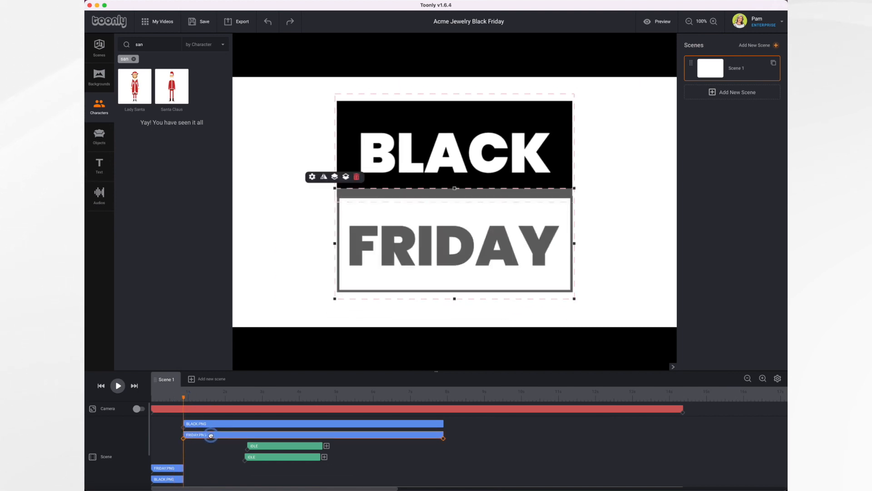
click(119, 387)
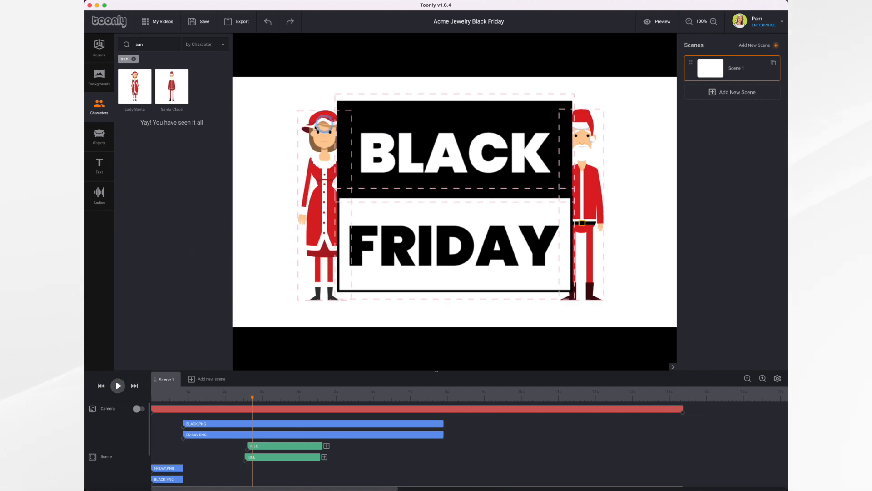
Bring the Lady Santa and Santa Claus characters in front of both signs, and play the scene to check the layering.
click(318, 168)
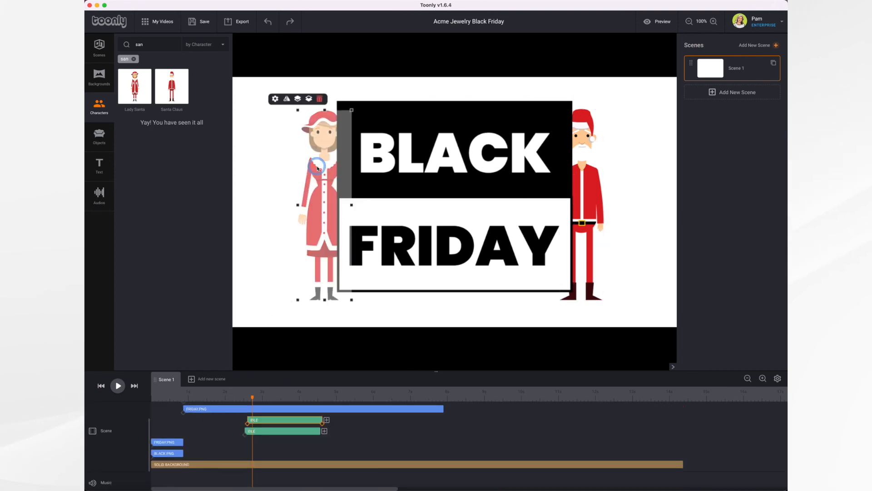
click(298, 101)
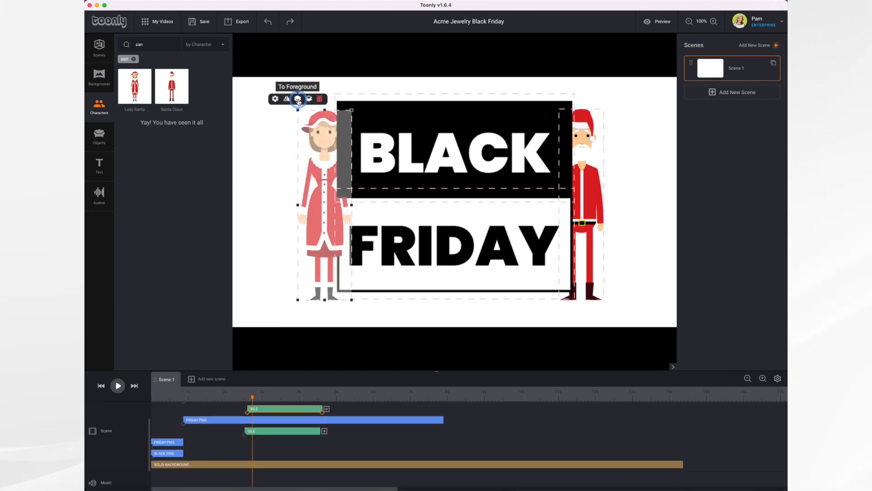
click(298, 101)
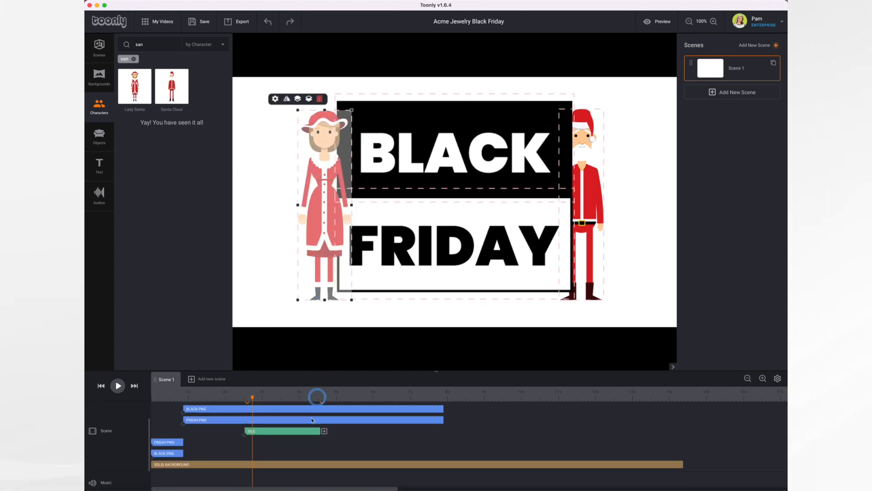
click(291, 432)
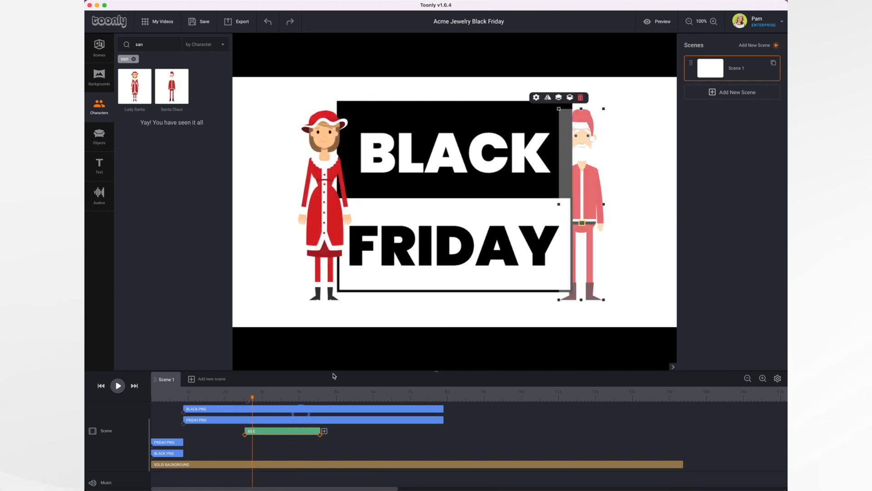
click(558, 97)
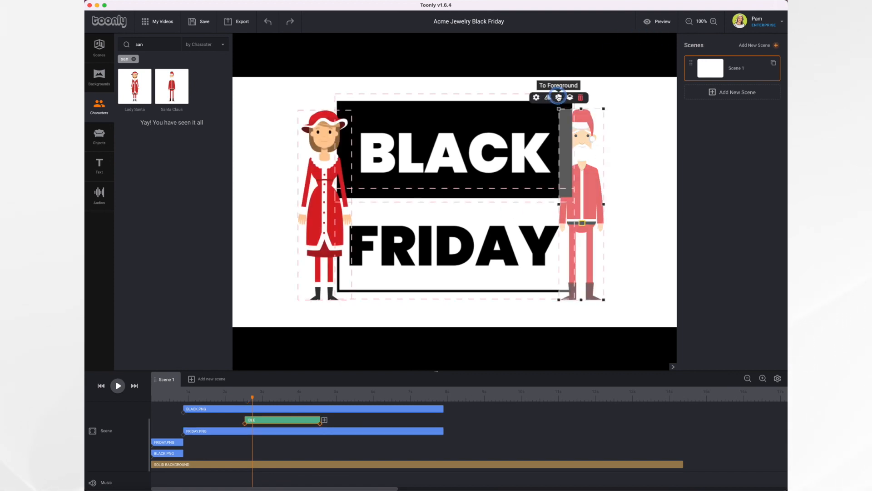
click(559, 97)
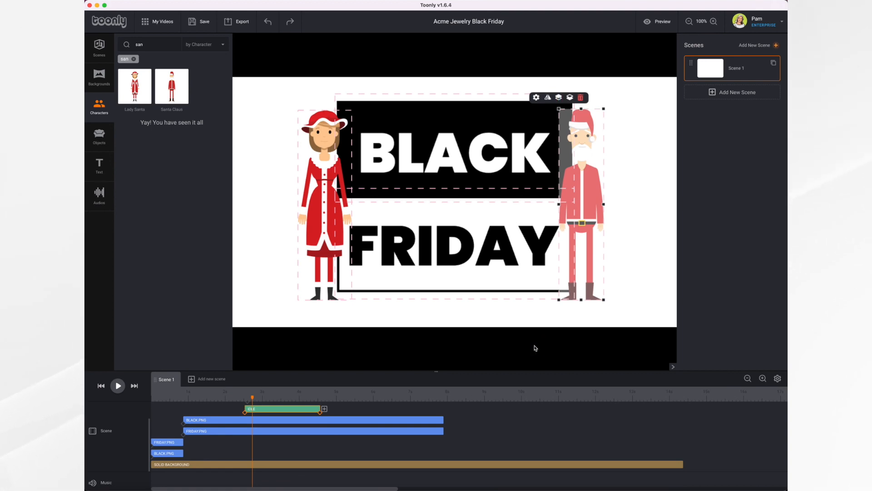
click(113, 387)
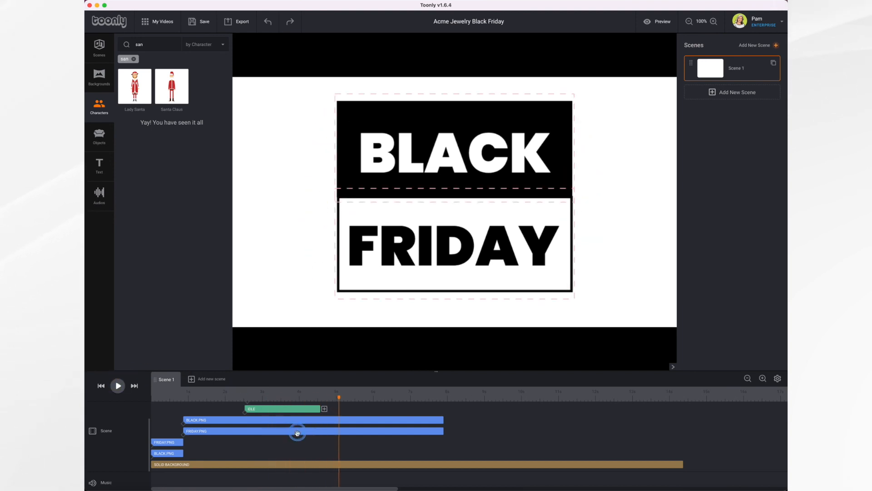
Set the Lady Santa character's animation type to Say hi.
click(271, 426)
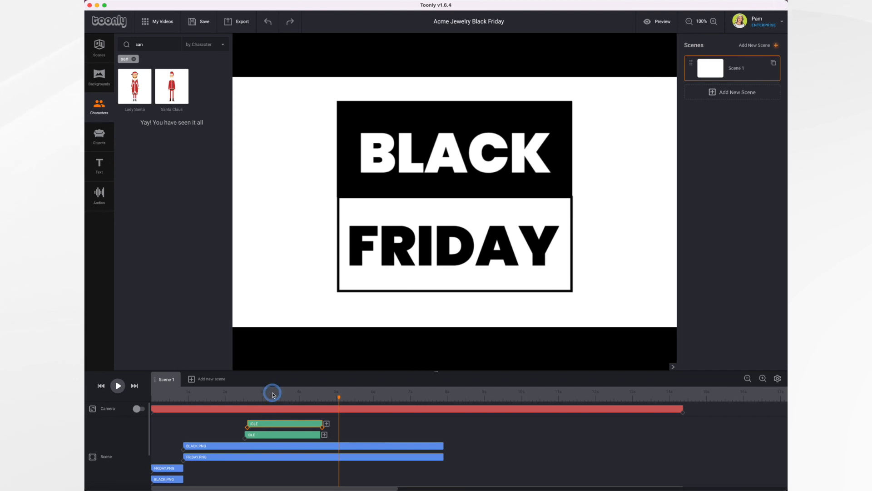
click(272, 394)
click(274, 414)
click(274, 423)
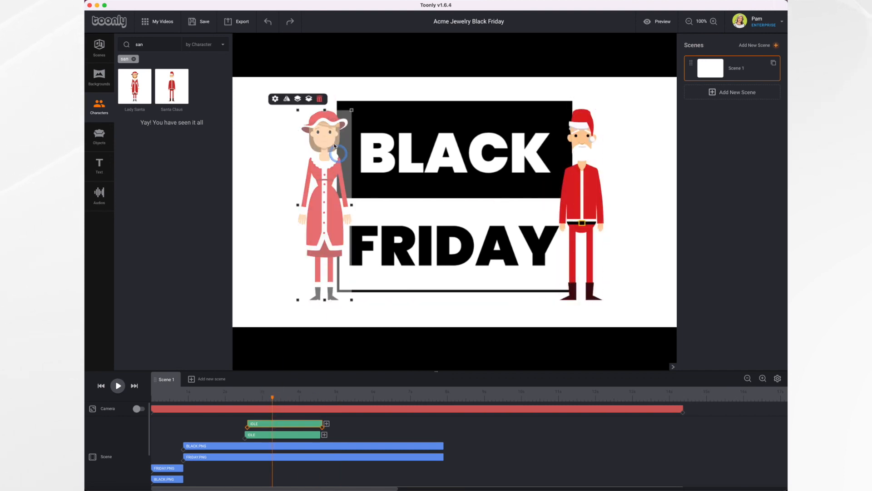
click(274, 100)
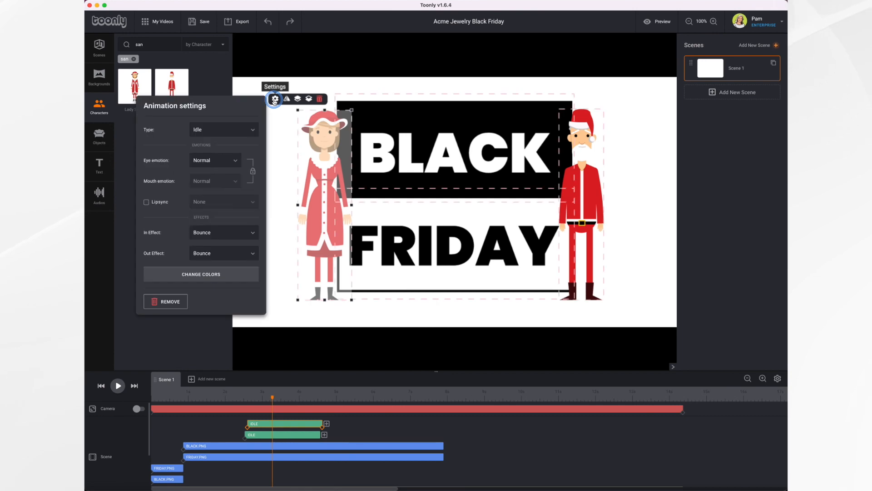
click(226, 131)
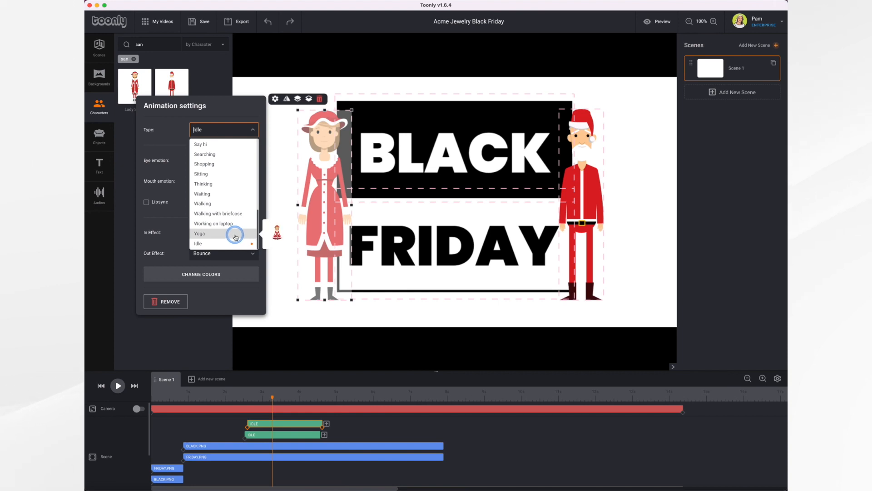
scroll(229, 182, up, 5)
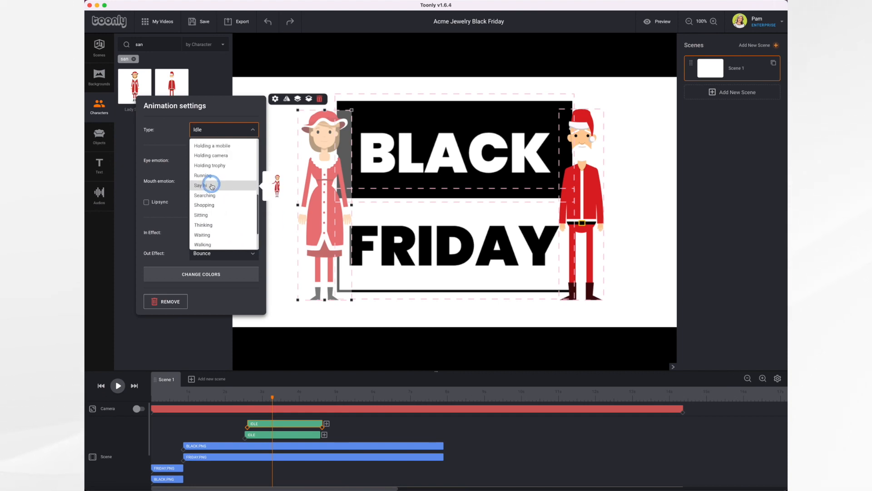
click(213, 184)
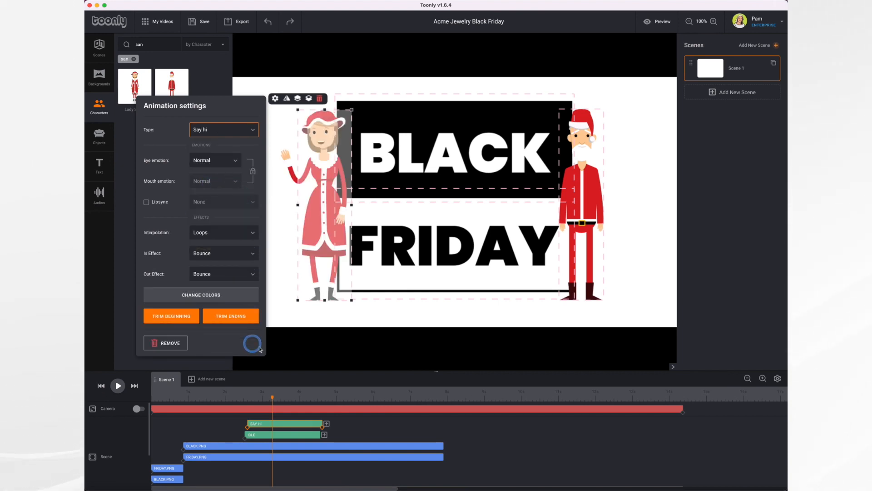
Set Lady Santa's in effect to Fade In and her out effect to Instant, and close the animation settings.
click(233, 254)
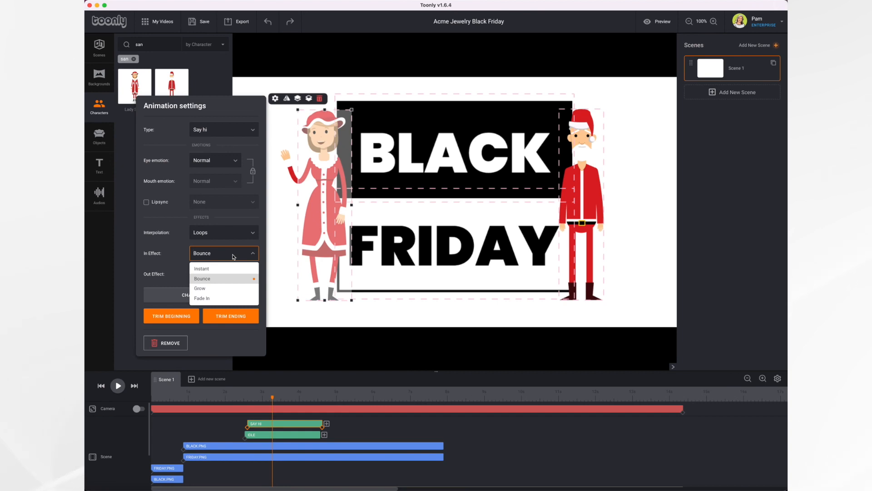
click(206, 298)
click(244, 275)
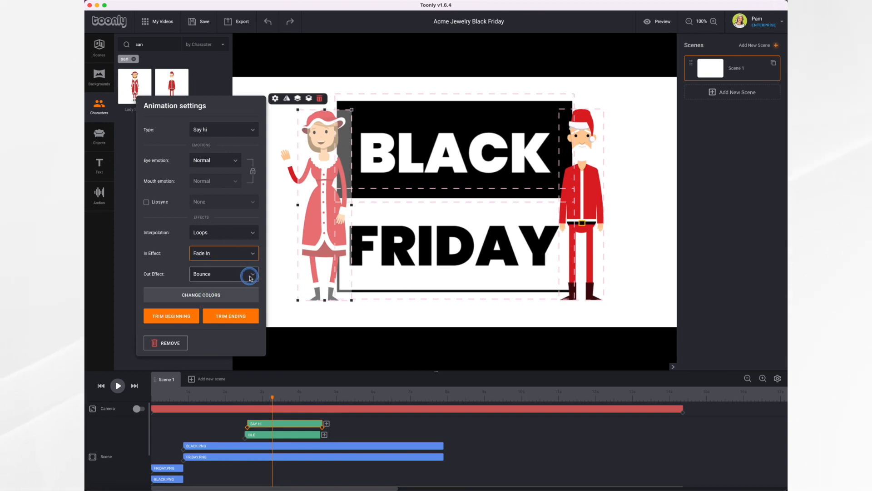
click(214, 289)
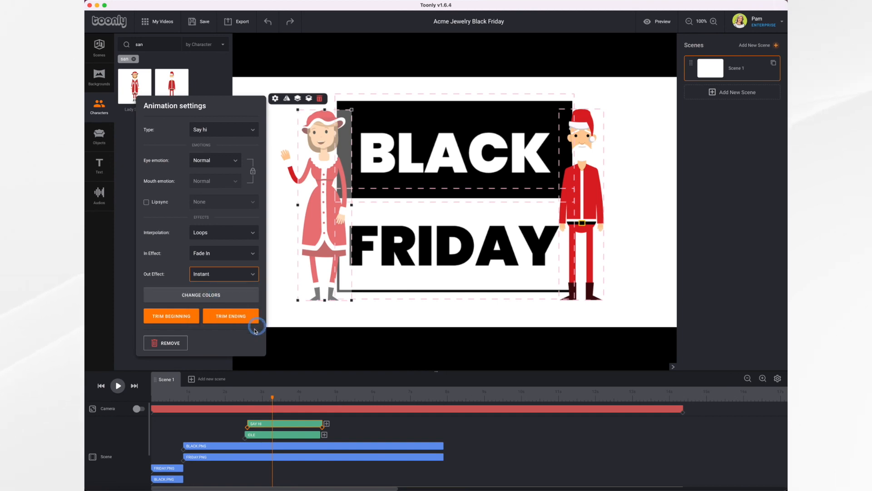
click(175, 344)
click(354, 348)
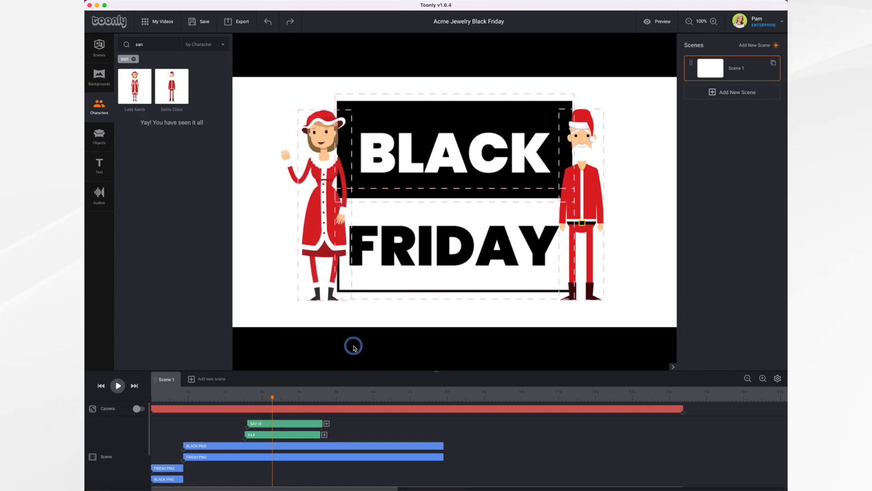
Set the Santa Claus character's animation type to Say hi and his eye emotion to Happy.
click(586, 208)
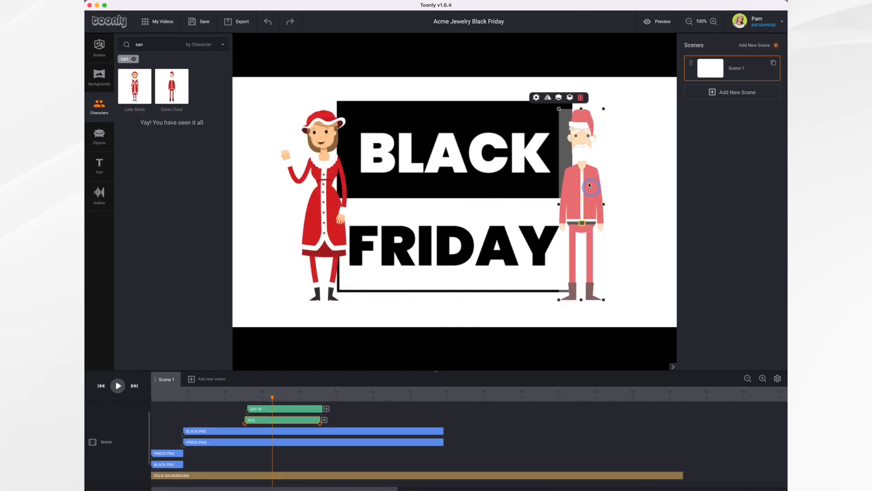
click(536, 97)
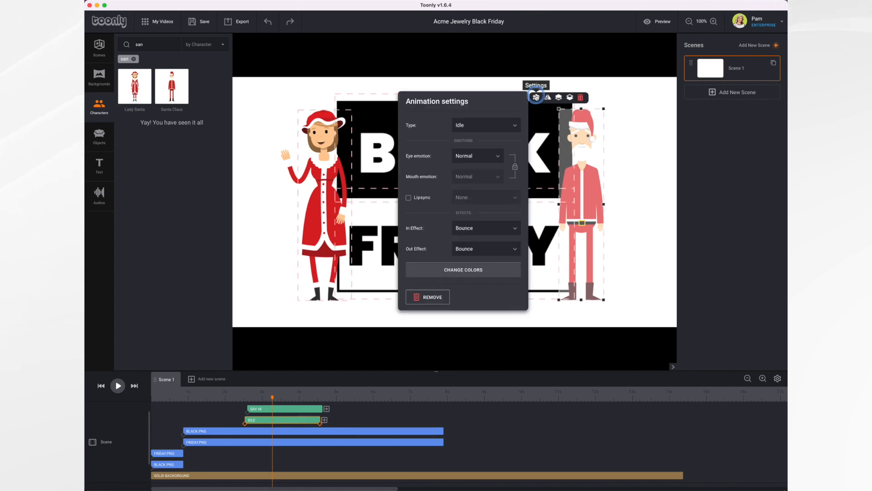
click(488, 130)
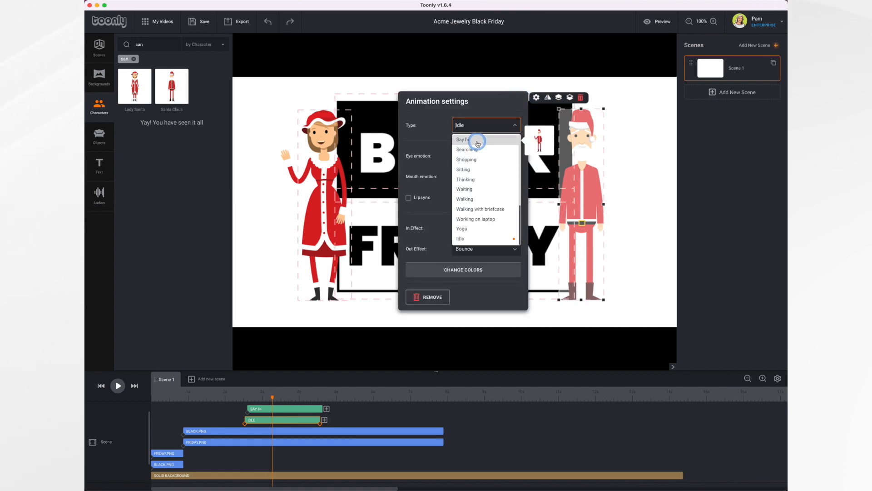
click(477, 142)
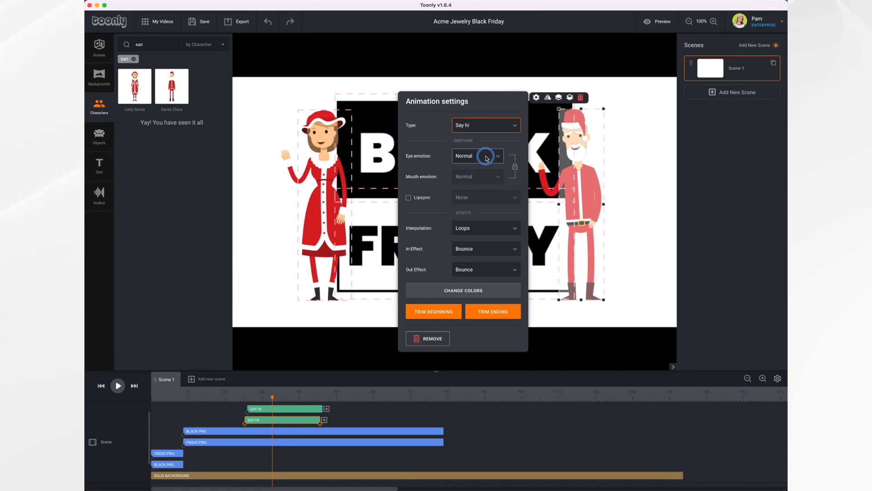
click(486, 157)
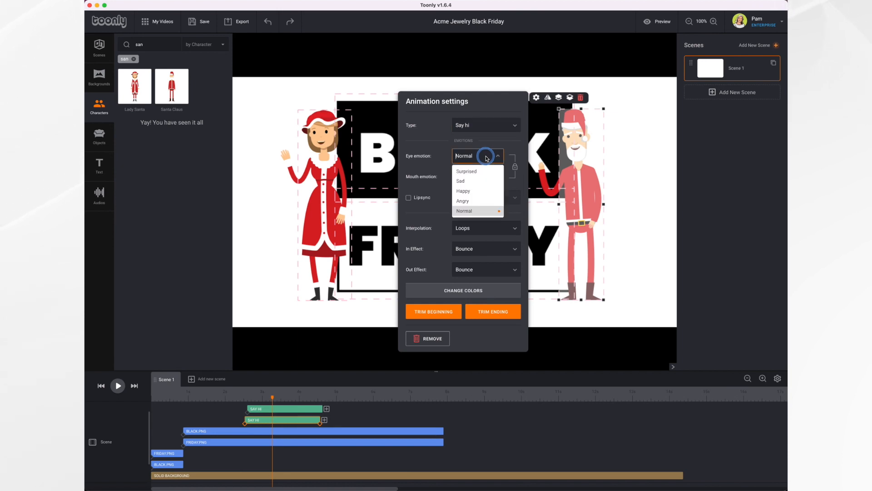
click(475, 191)
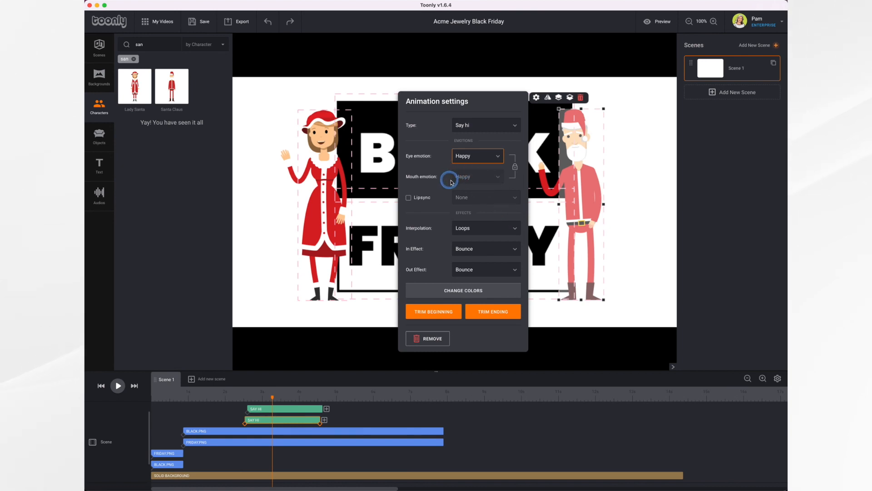
click(521, 165)
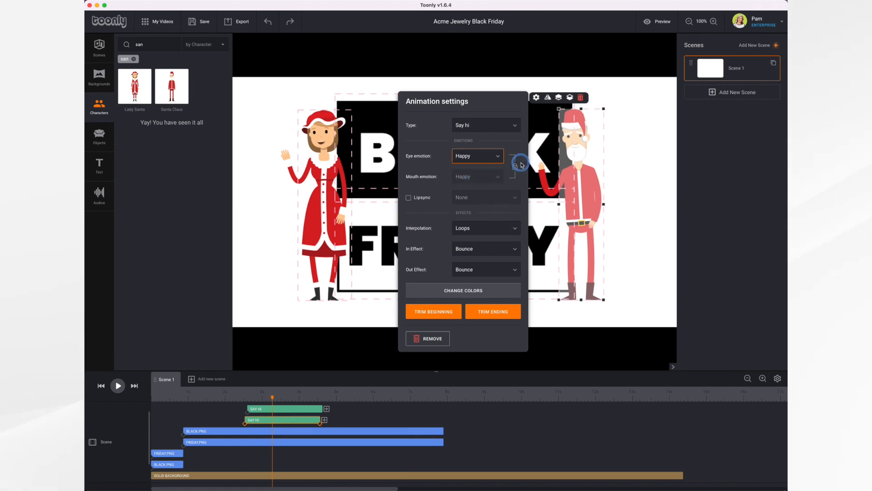
Set Santa Claus's in effect to Fade In and his out effect to Instant, and close the animation settings.
click(497, 257)
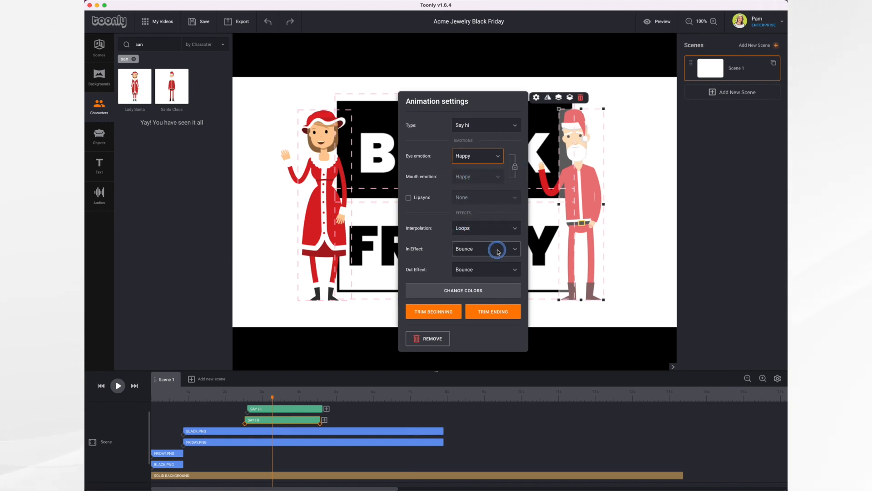
click(468, 284)
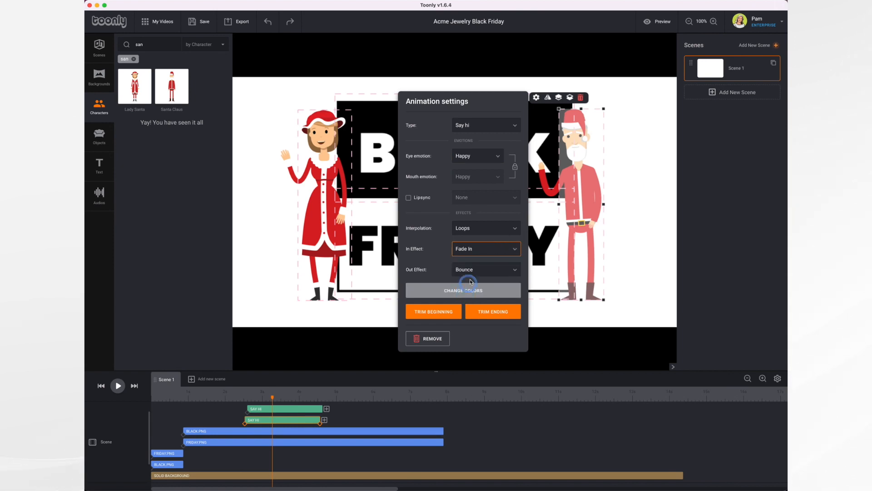
click(470, 271)
click(471, 285)
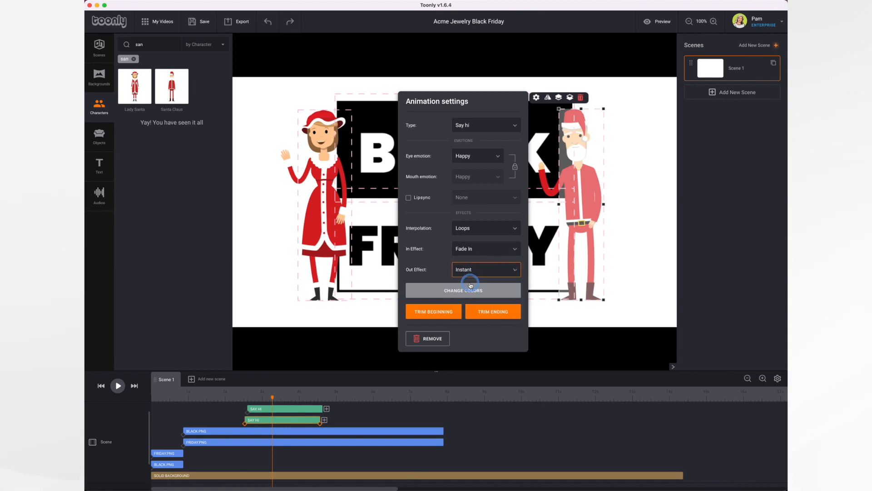
click(507, 436)
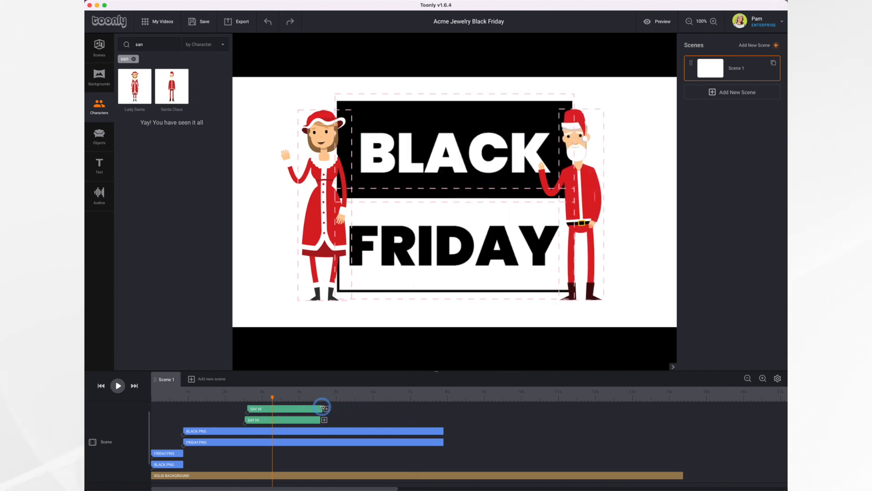
Extend both character clips to the end of the sign clips at about 7.9 seconds, and shorten the solid background to the same point.
drag(323, 407, 446, 409)
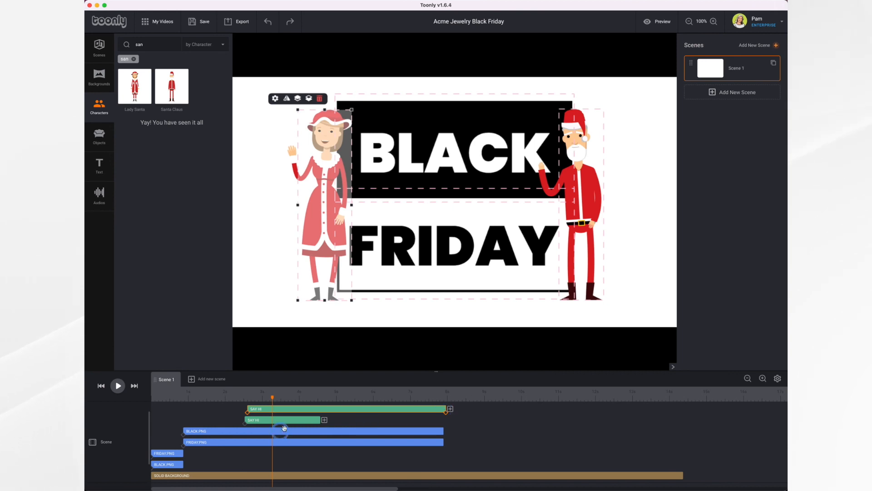
click(300, 419)
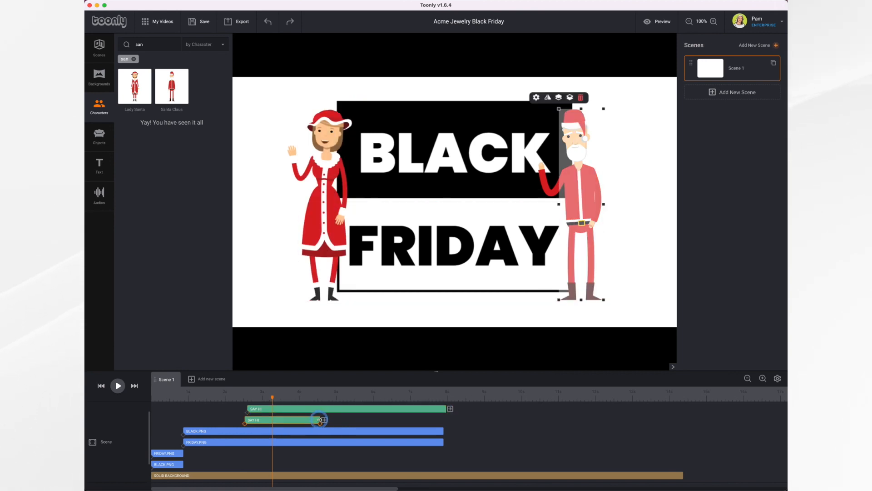
drag(321, 420, 435, 417)
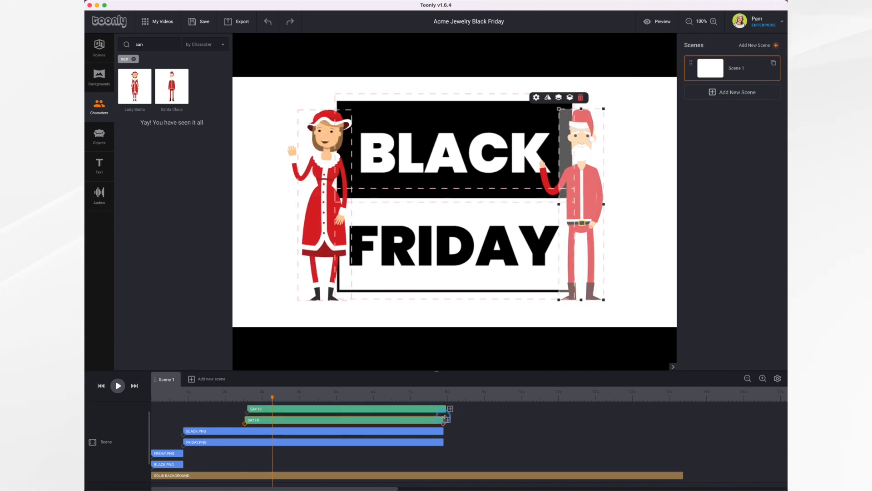
click(444, 411)
drag(680, 475, 453, 478)
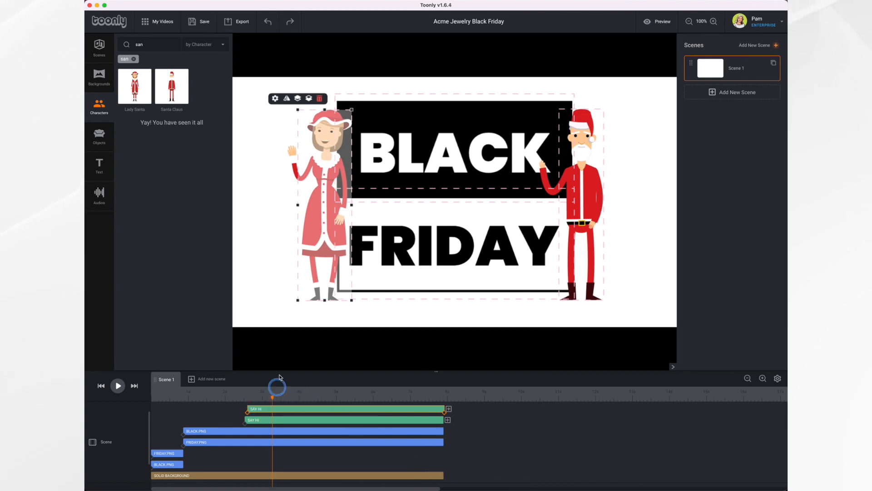
Trim the start of the Lady Santa clip to about 3.2 seconds, and play the scene.
click(259, 421)
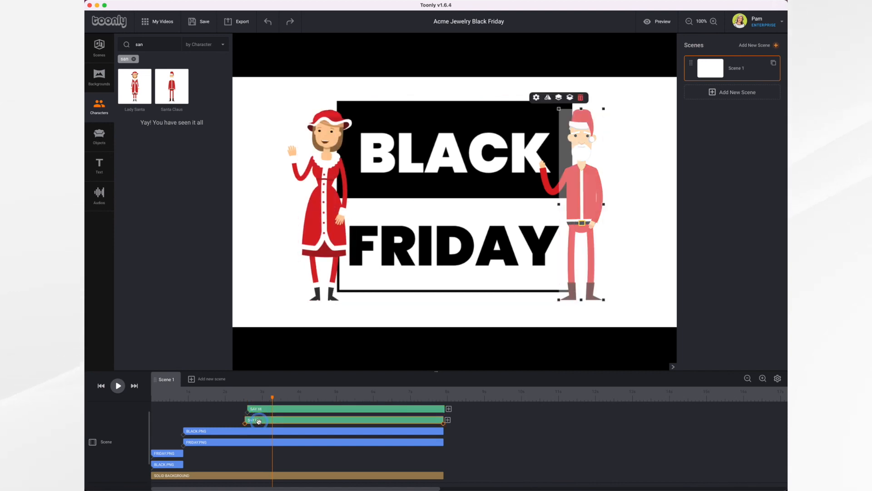
drag(249, 408, 271, 408)
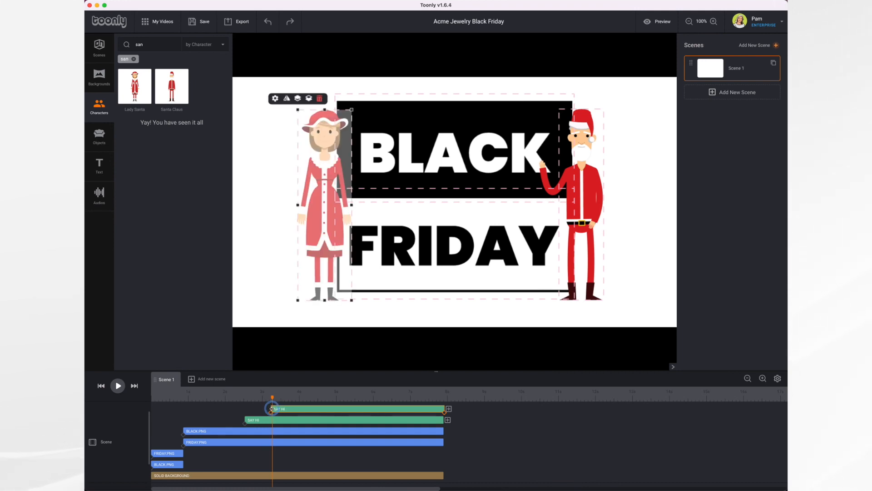
click(117, 385)
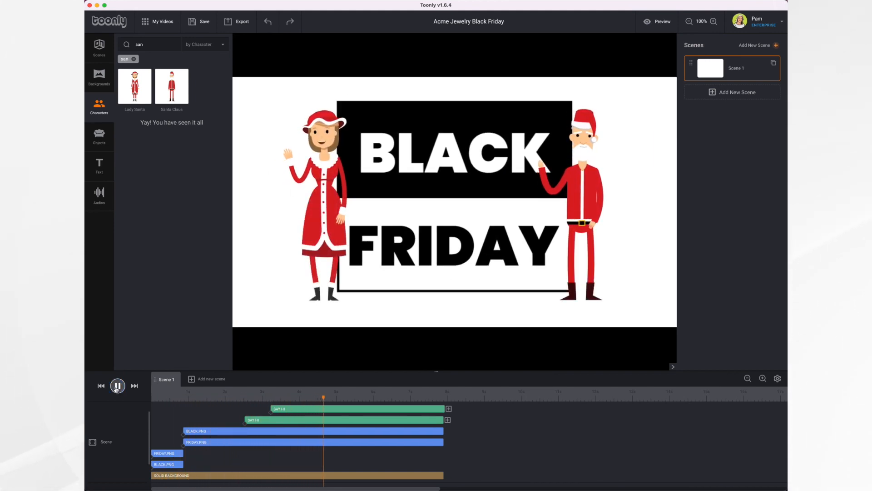
click(117, 385)
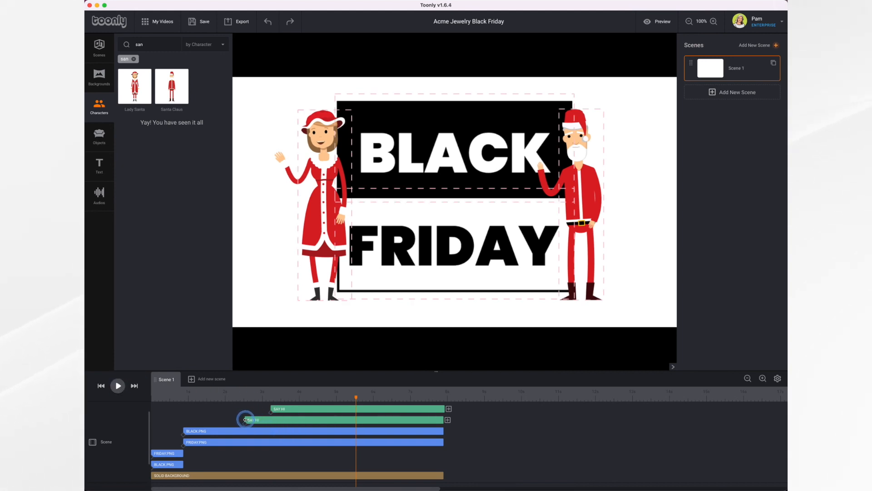
Start the Santa Claus clip at about 1 second and the Lady Santa clip at about 1.4 seconds, and play the scene from the beginning.
drag(245, 419, 200, 418)
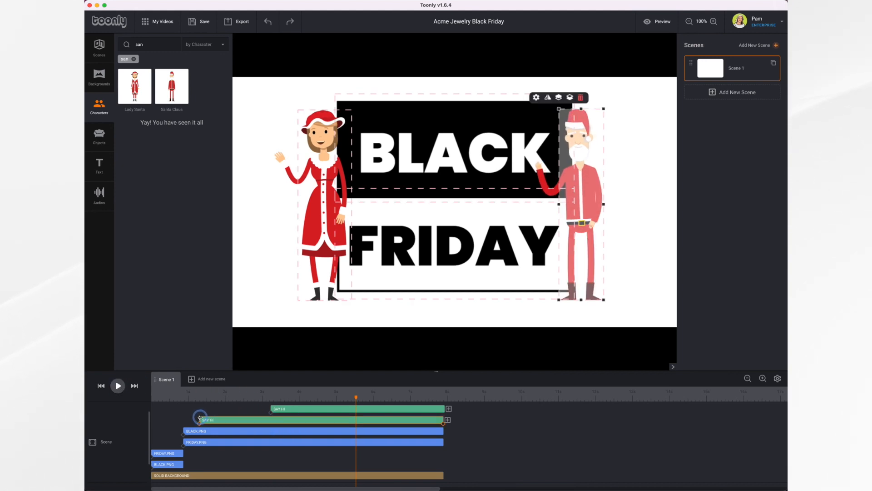
click(272, 408)
drag(272, 408, 211, 409)
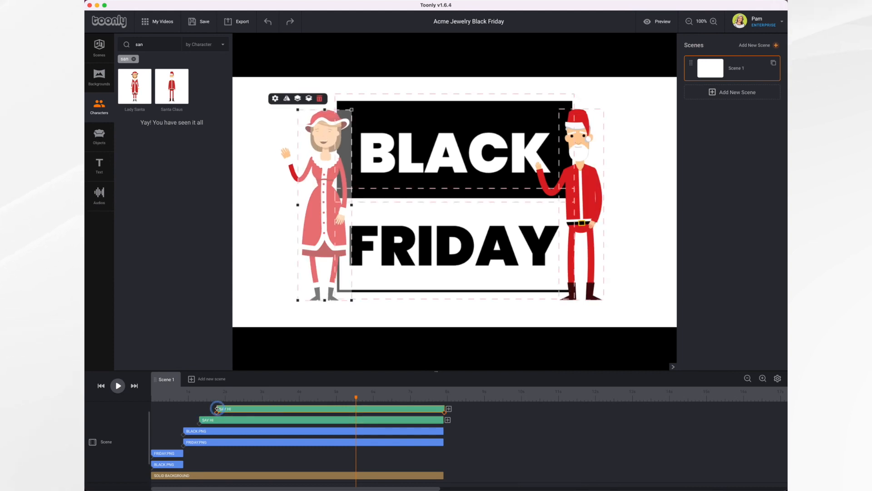
mouse_move(199, 419)
mouse_down()
mouse_move(188, 419)
mouse_move(204, 409)
mouse_up()
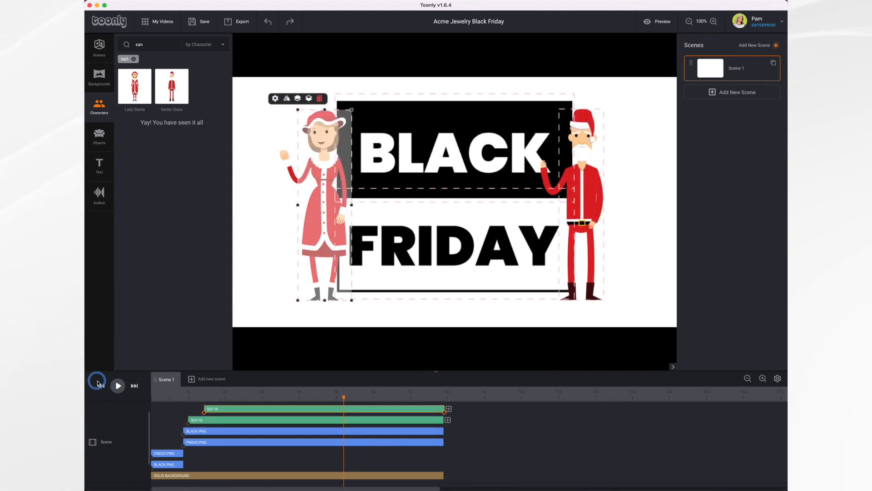
click(101, 385)
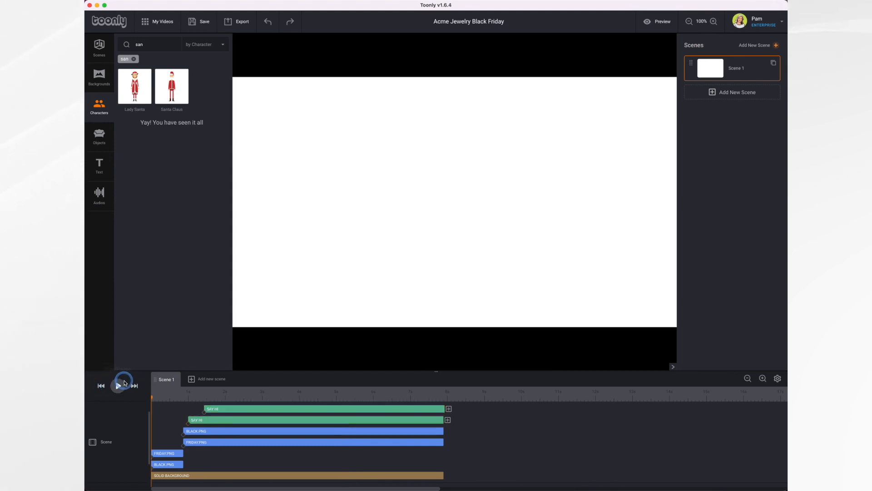
click(120, 385)
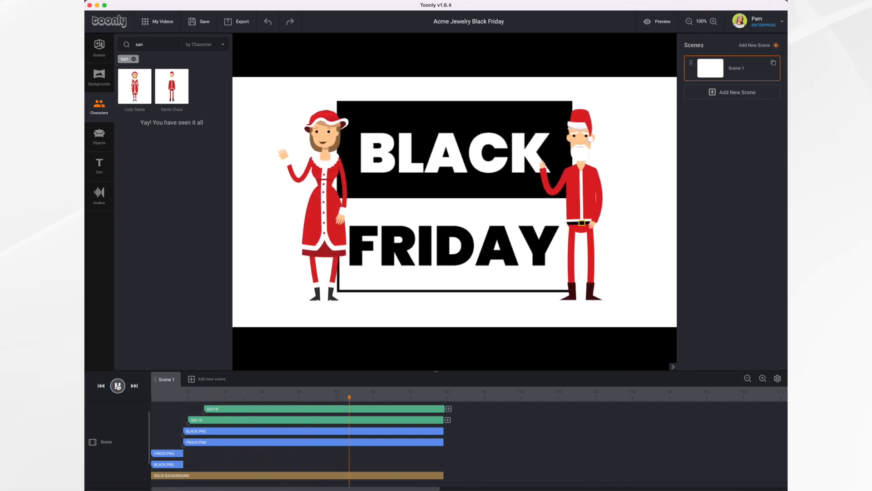
click(118, 386)
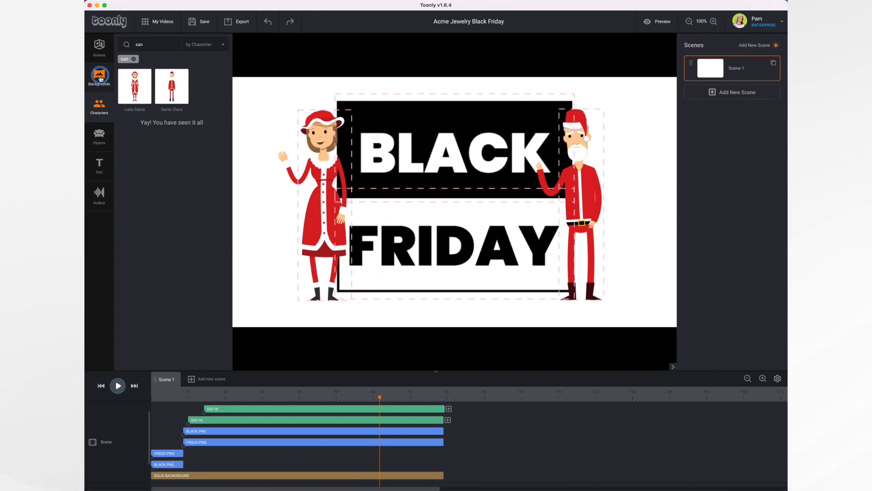
Search the objects library for "ac" and add the white ACME Jewelry logo to the middle of the scene.
click(101, 132)
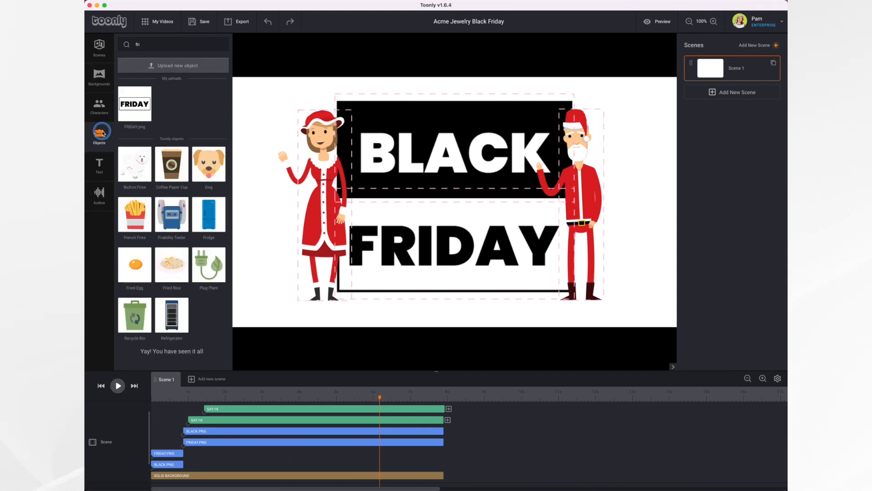
click(158, 51)
key(BackSpace)
key(BackSpace)
key(BackSpace)
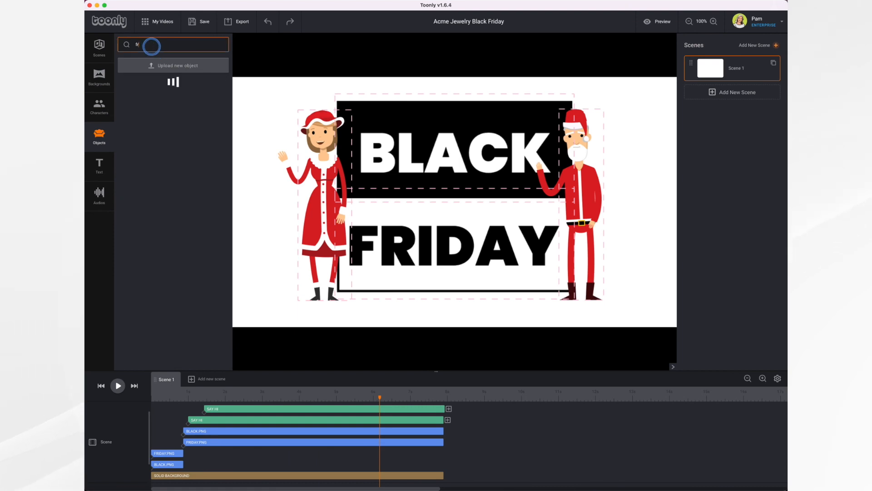
text(ac)
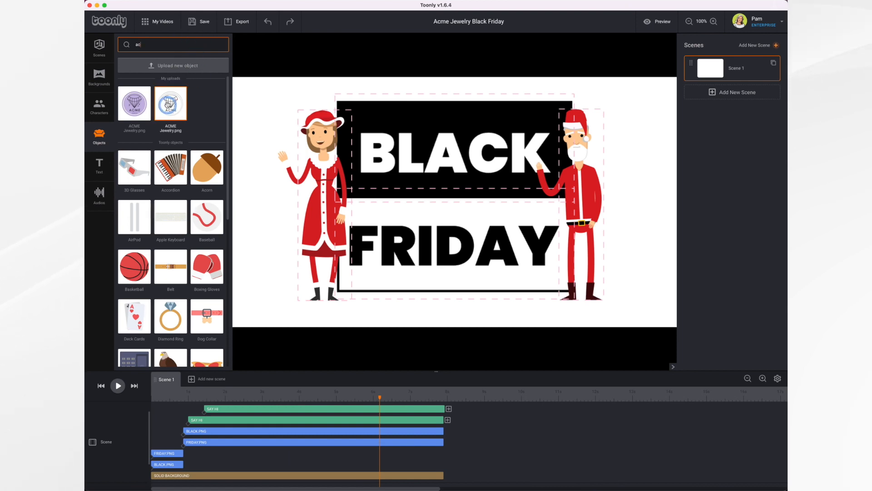
drag(169, 105, 464, 200)
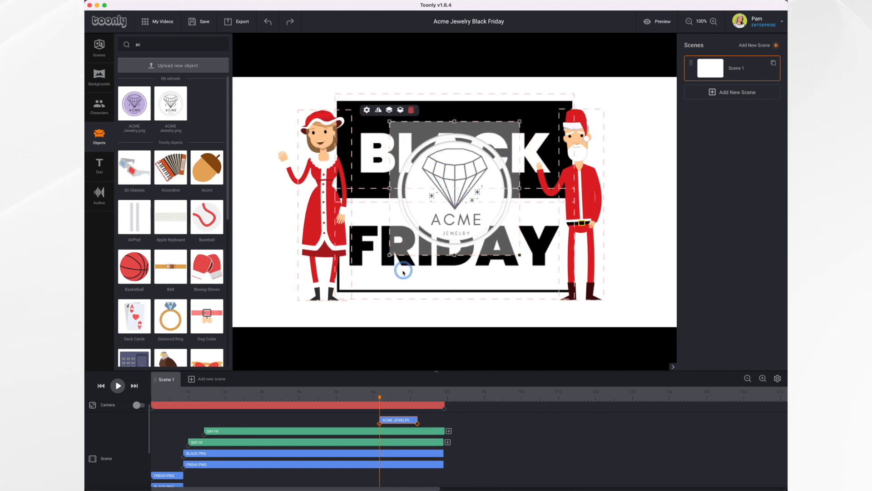
Resize the logo to a tiny badge and place it over the letter A of the BLACK sign.
drag(389, 256, 495, 155)
drag(505, 145, 282, 284)
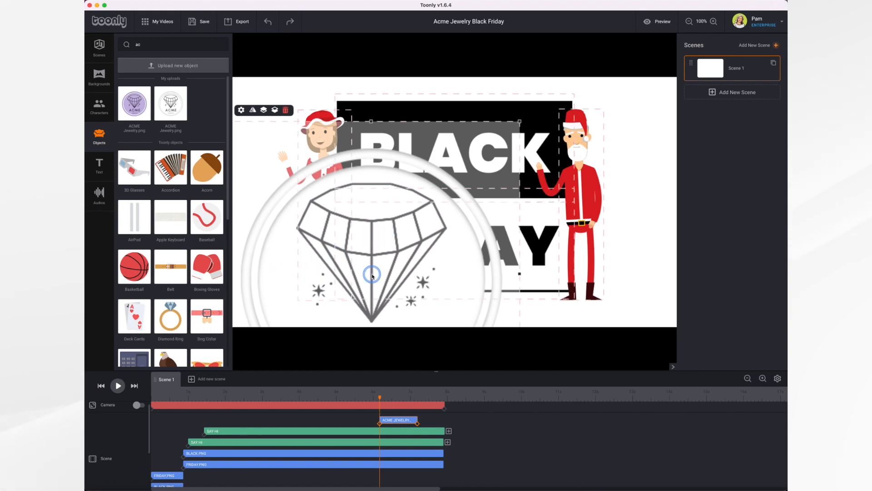
drag(372, 273, 446, 194)
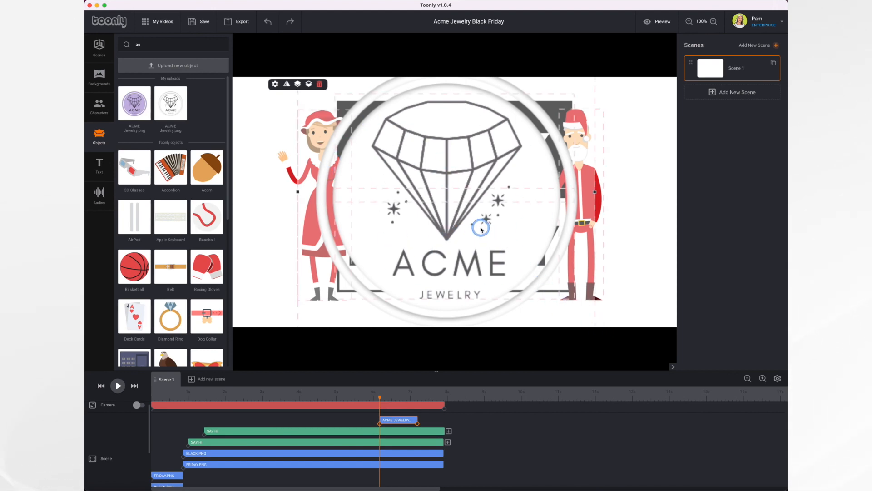
drag(482, 230, 539, 231)
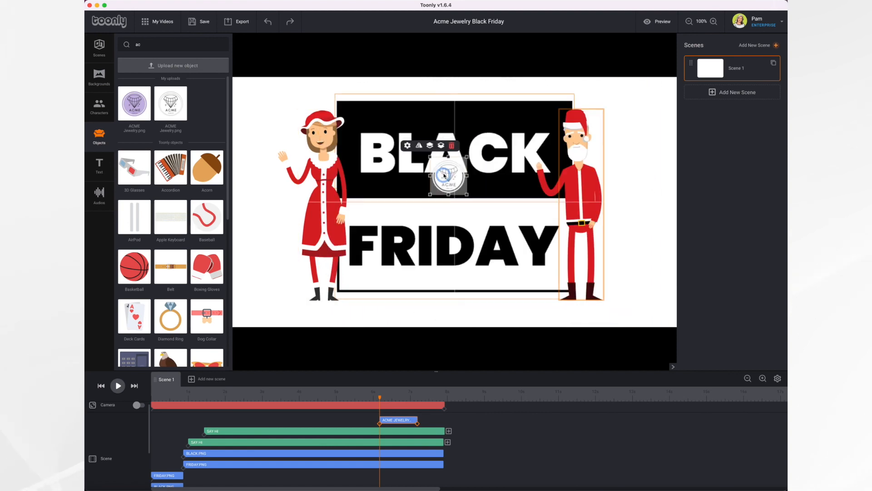
drag(444, 179, 445, 154)
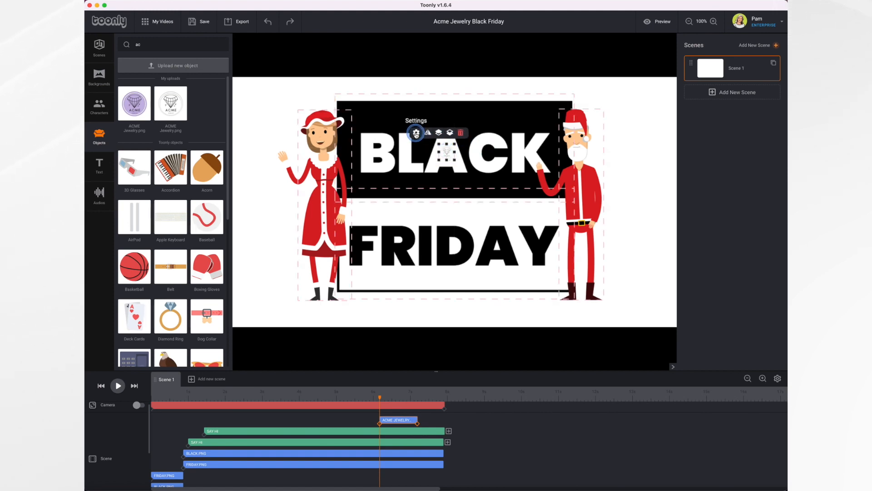
Set the logo's in effect to Grow and its out effect to Instant, and close the object settings.
click(416, 133)
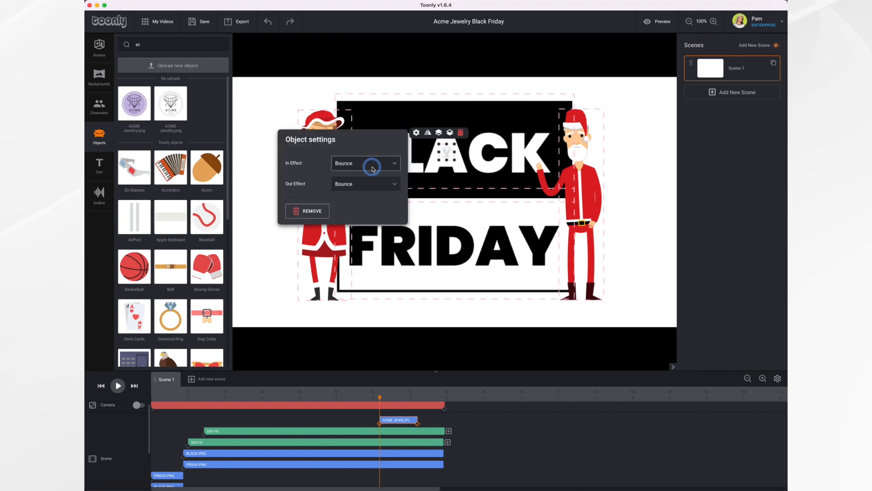
click(369, 164)
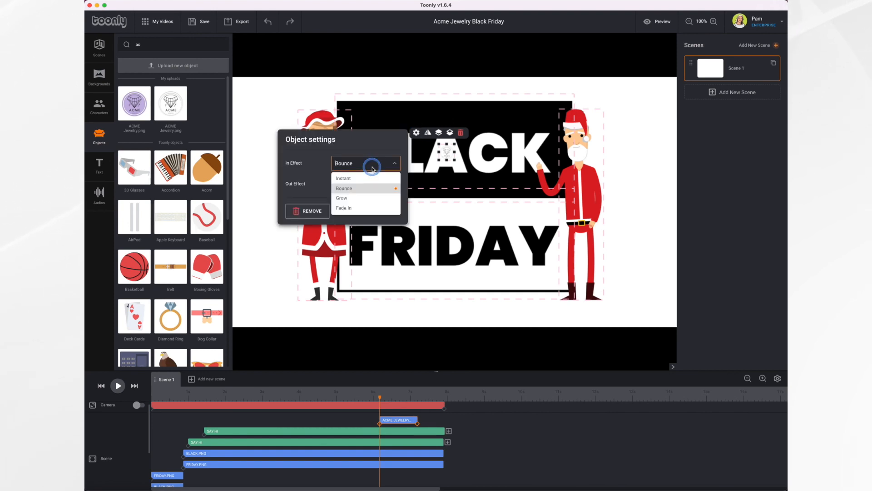
click(344, 198)
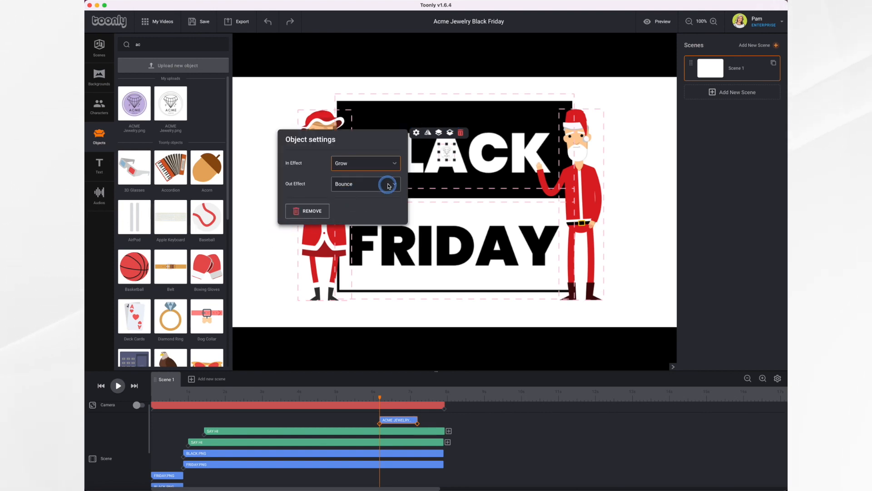
click(367, 184)
click(356, 202)
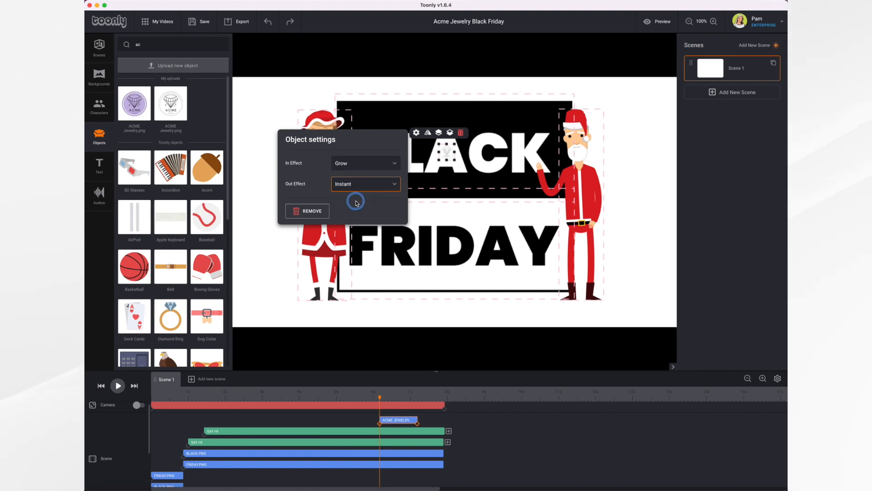
click(452, 219)
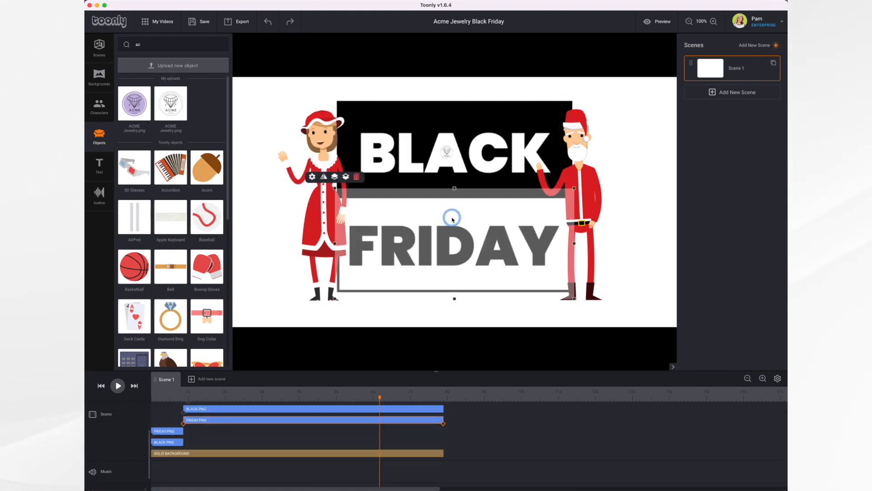
Play the scene from about 5.3 seconds to check how the logo appears.
scroll(358, 402, up, 3)
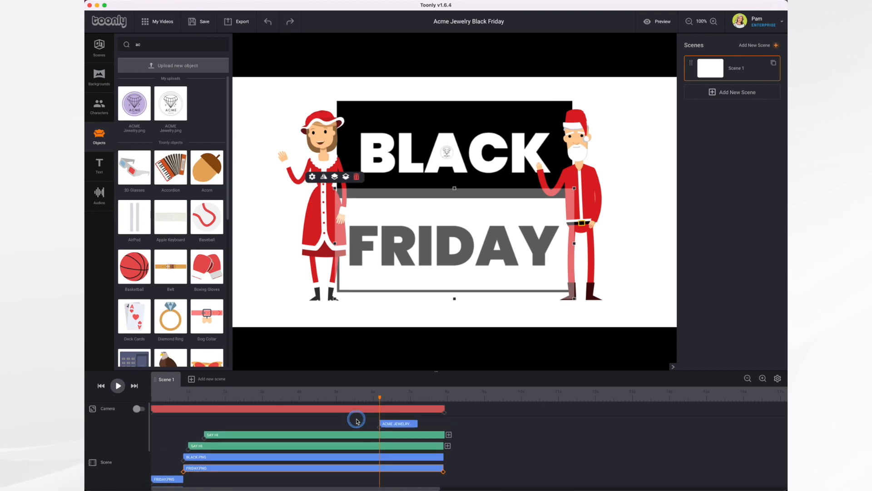
click(349, 398)
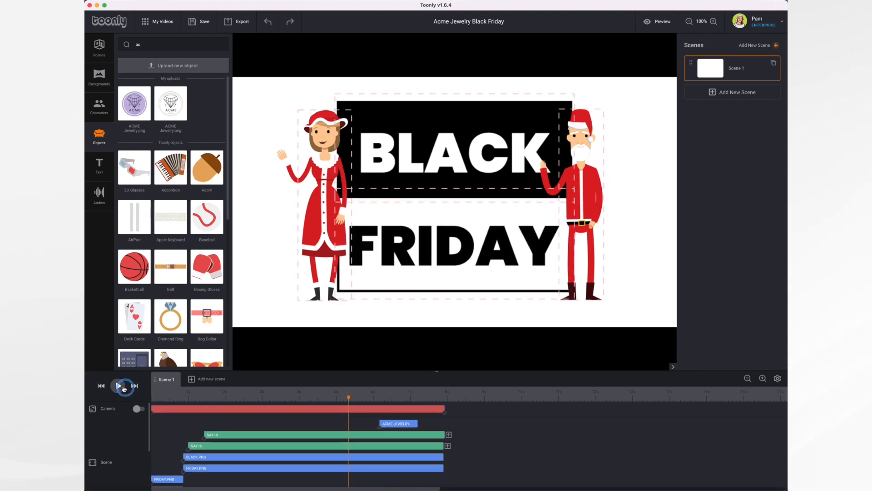
click(118, 386)
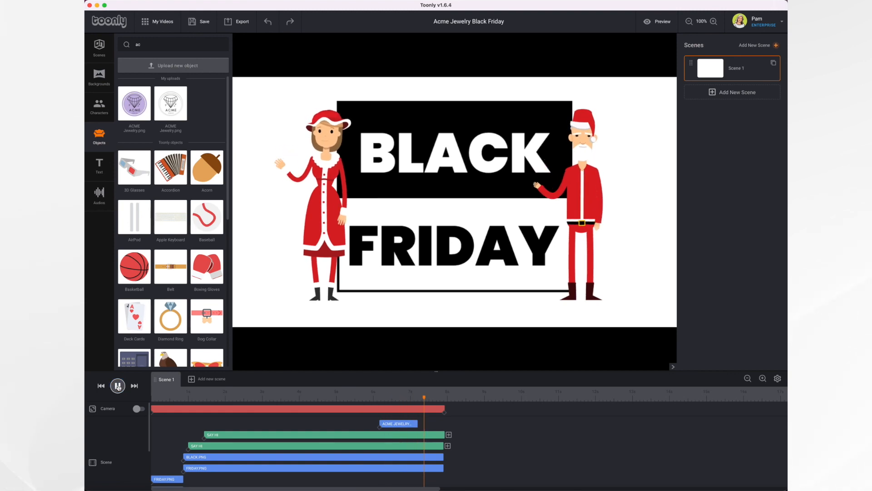
click(118, 386)
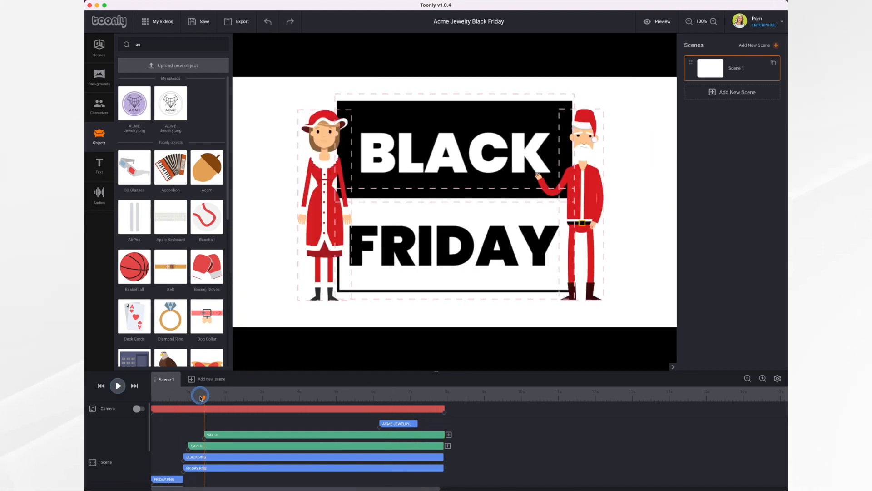
At about 6.9 seconds, enlarge the logo to nearly the full scene height and centre it over the signs.
drag(204, 397, 407, 399)
click(453, 243)
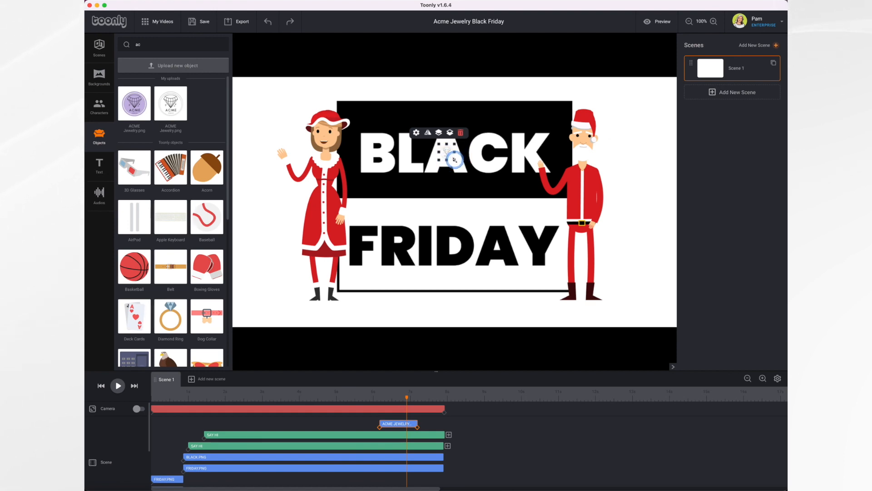
drag(455, 160, 675, 334)
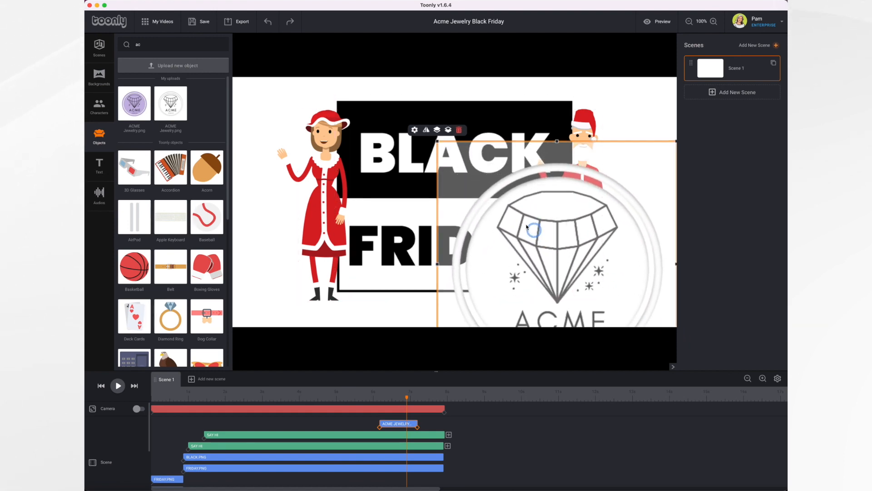
drag(527, 227, 414, 164)
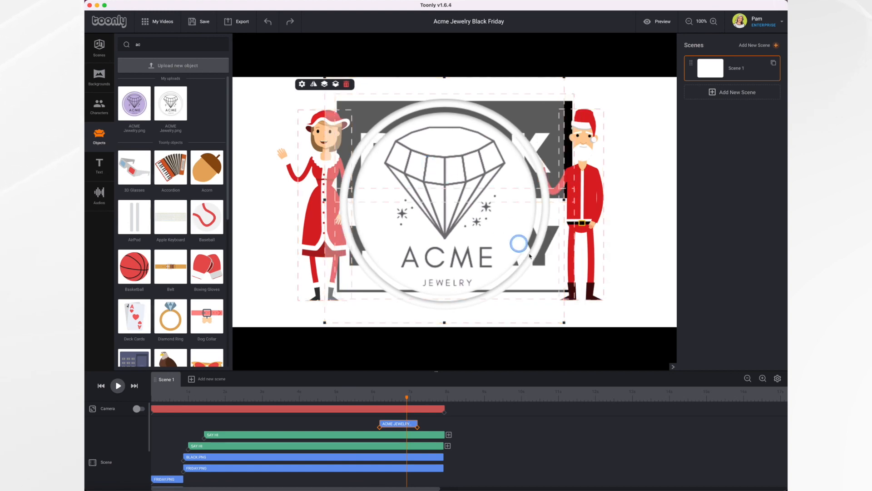
drag(565, 322, 596, 347)
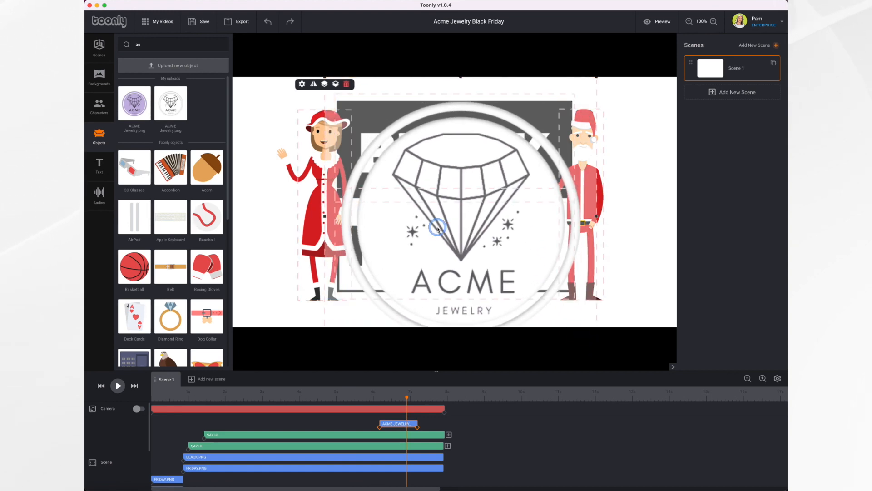
drag(438, 228, 428, 207)
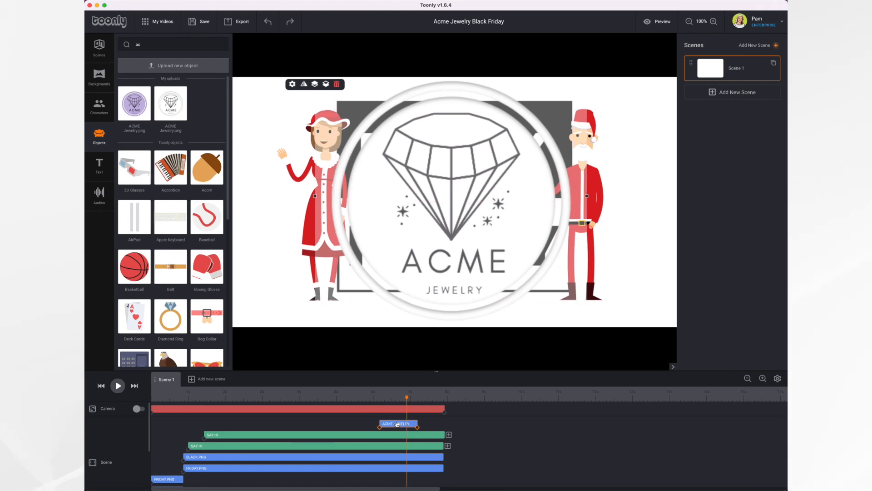
Duplicate the large Acme Jewelry logo clip and move the copy to start at about 8 seconds.
drag(397, 424, 399, 427)
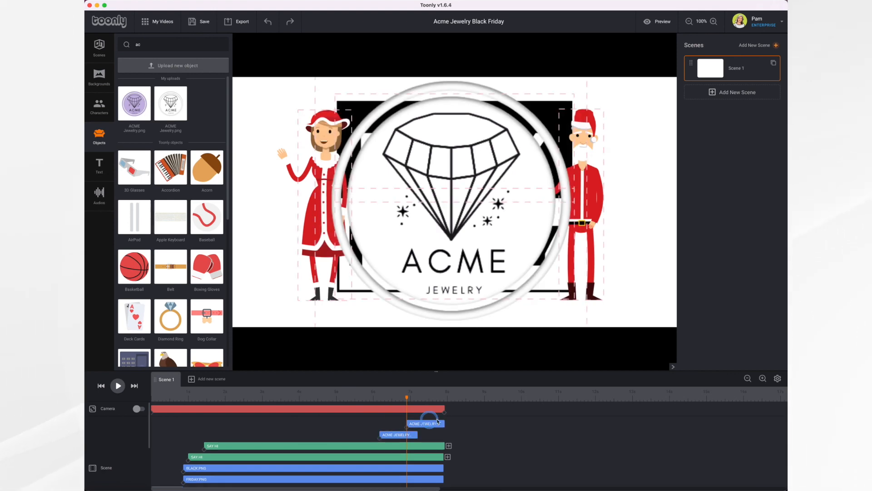
drag(430, 423, 471, 422)
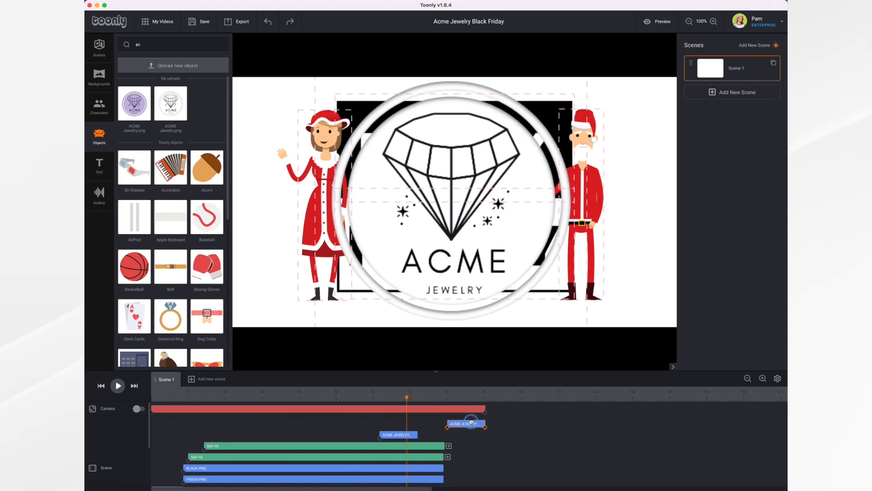
At the start of the first logo clip, shrink the logo onto the letter A of BLACK, and play the scene.
click(392, 435)
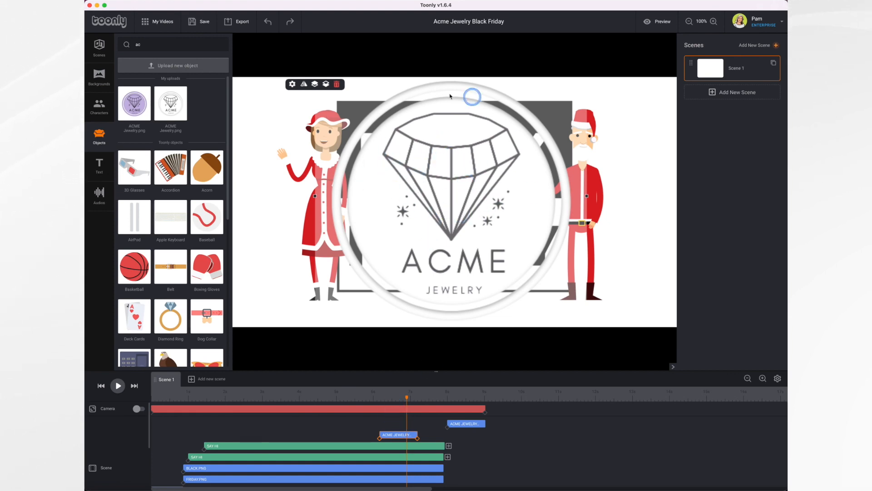
click(381, 438)
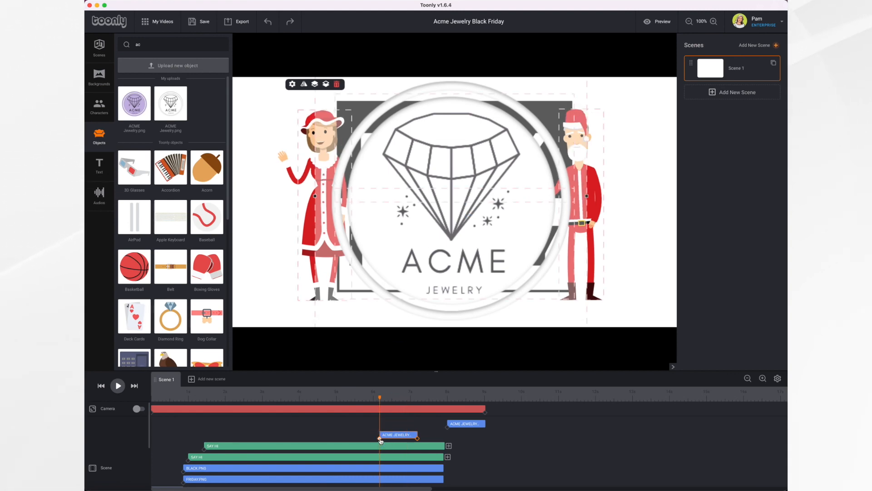
click(456, 268)
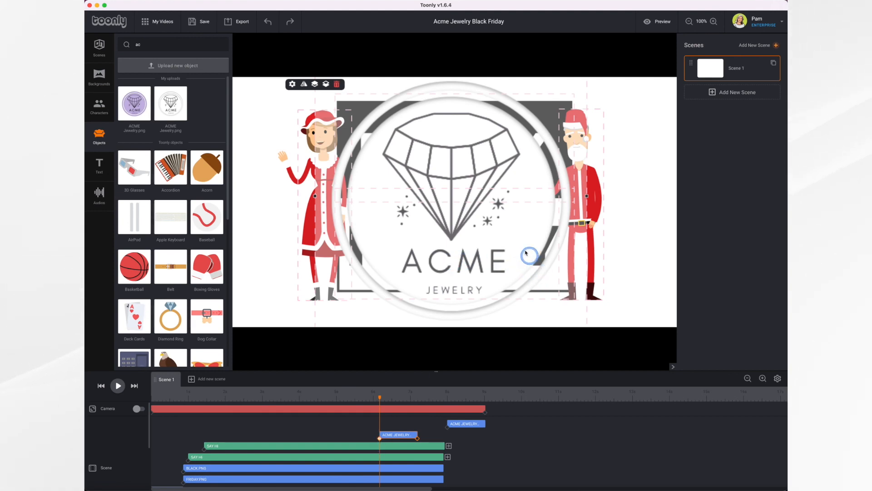
drag(520, 159, 492, 165)
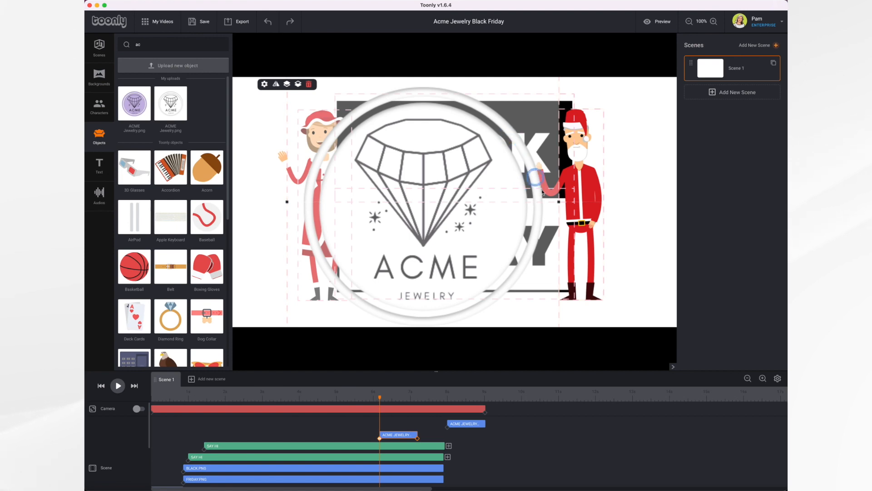
drag(558, 202, 448, 159)
drag(485, 191, 444, 154)
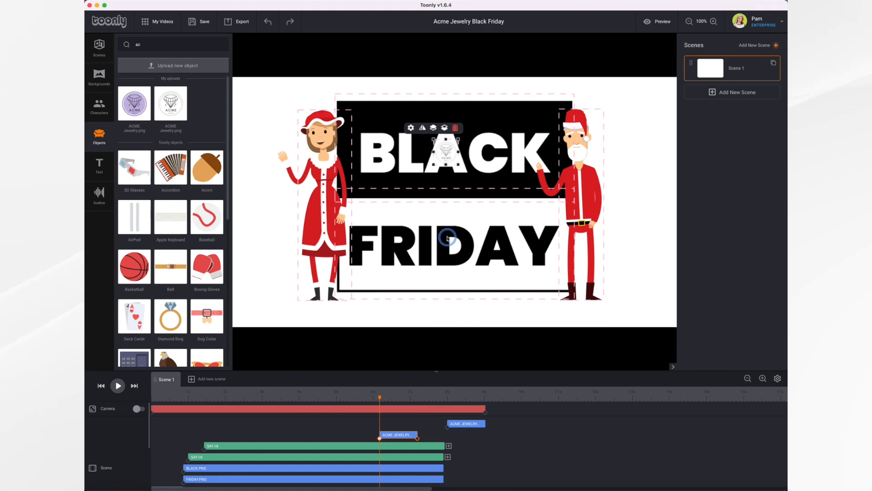
click(118, 385)
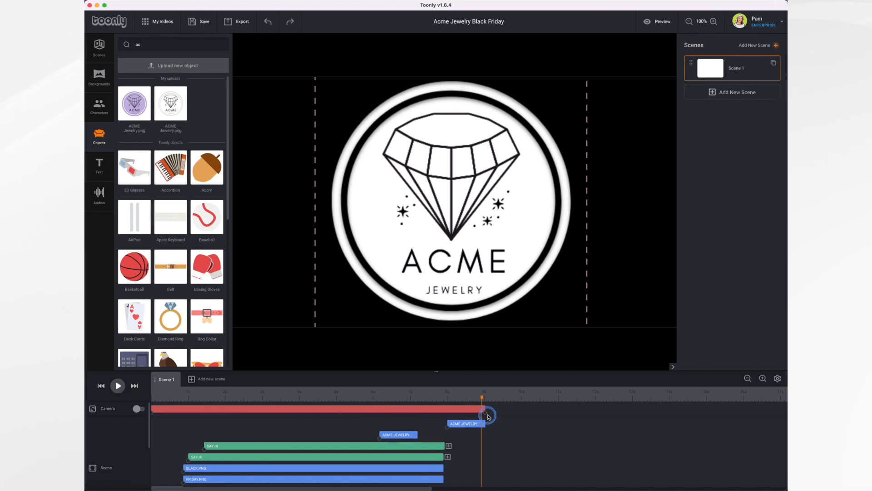
Set the in effect of the second logo clip to Instant.
click(465, 423)
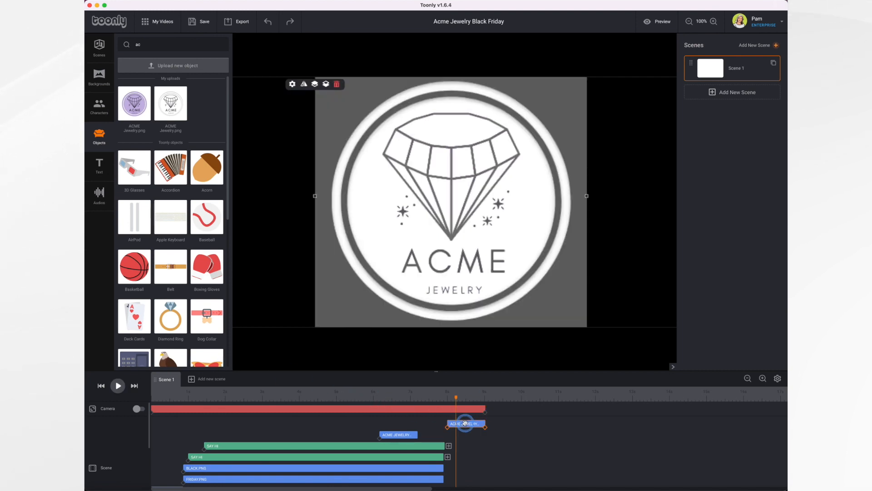
click(293, 85)
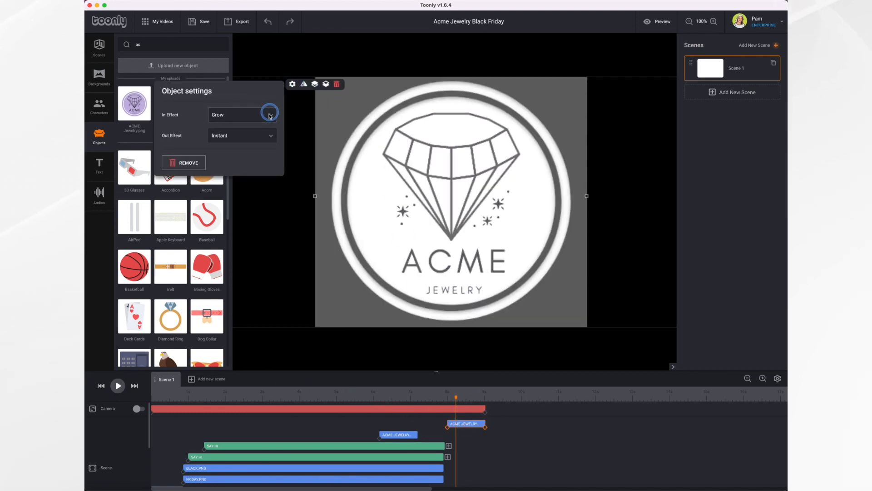
click(217, 116)
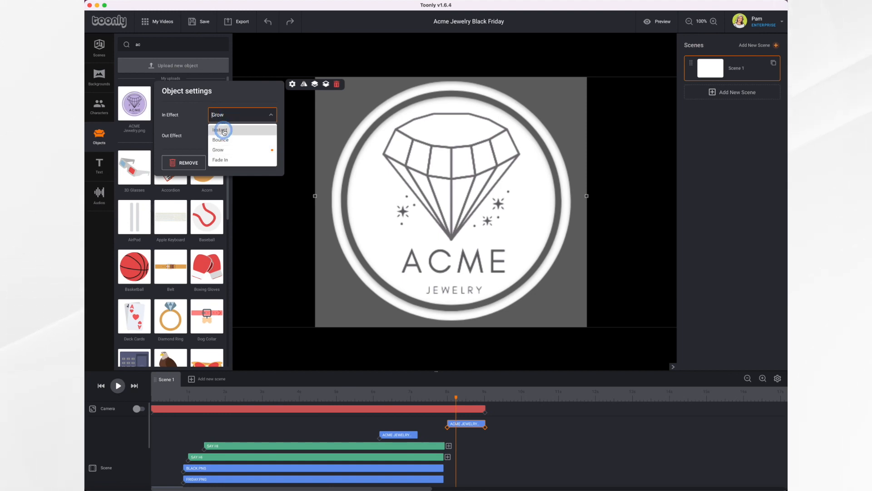
click(223, 131)
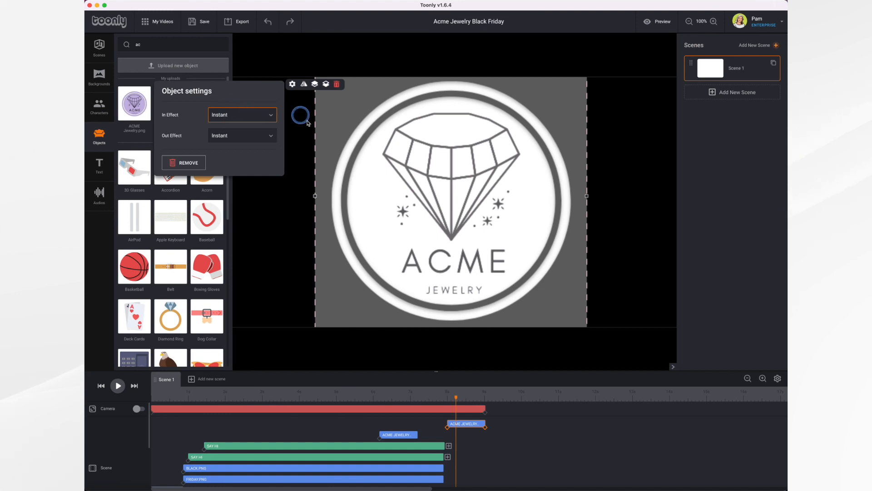
click(325, 152)
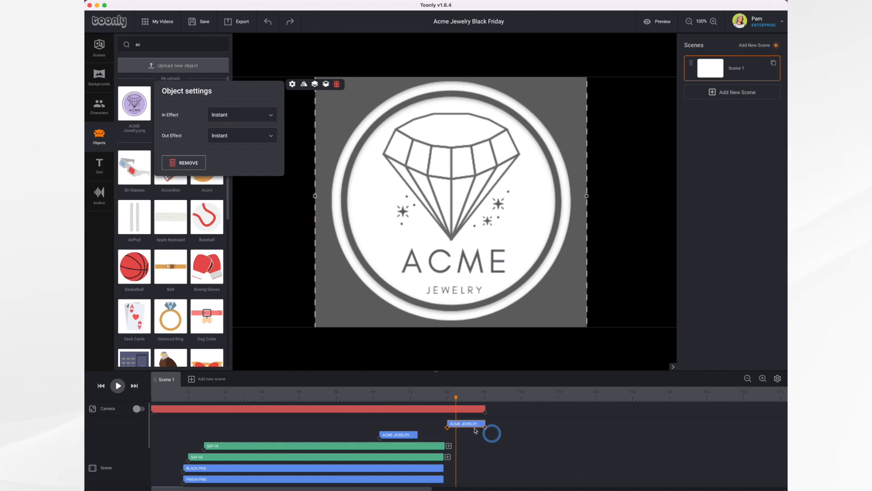
Move the second logo clip to start where the first one ends, at about 7.2 seconds, and play the transition.
drag(472, 423, 443, 426)
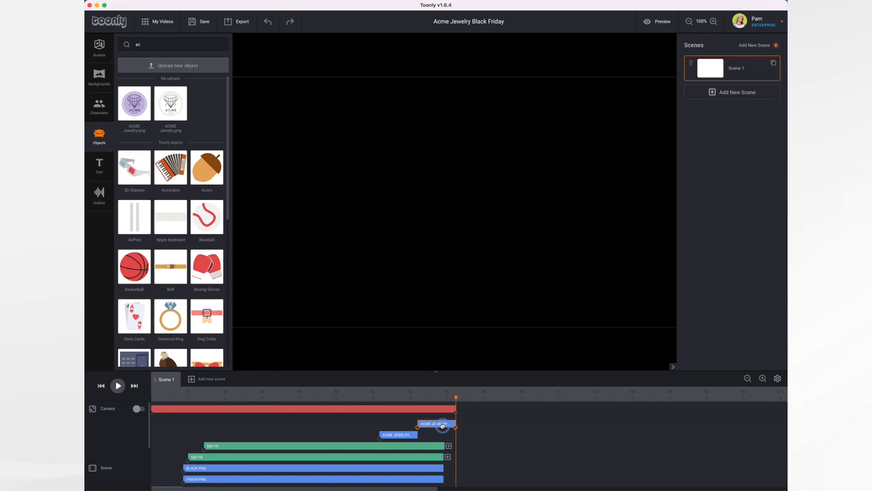
click(414, 401)
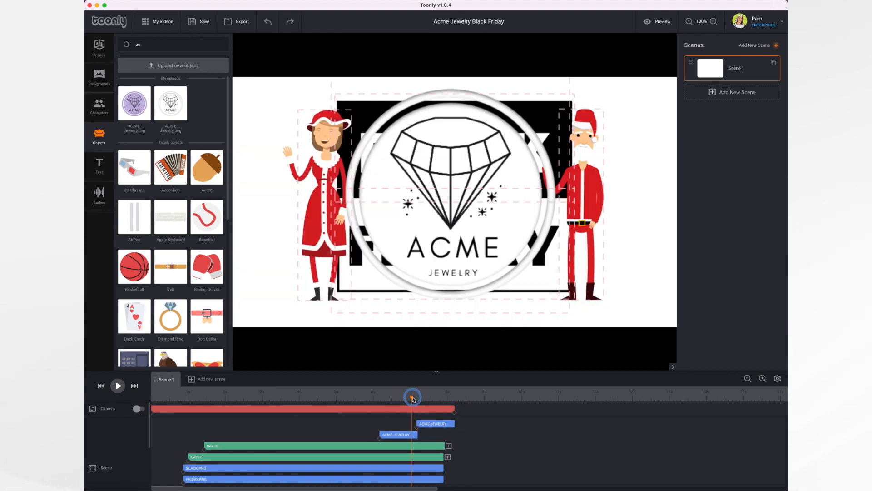
drag(413, 398, 345, 404)
click(117, 385)
click(117, 385)
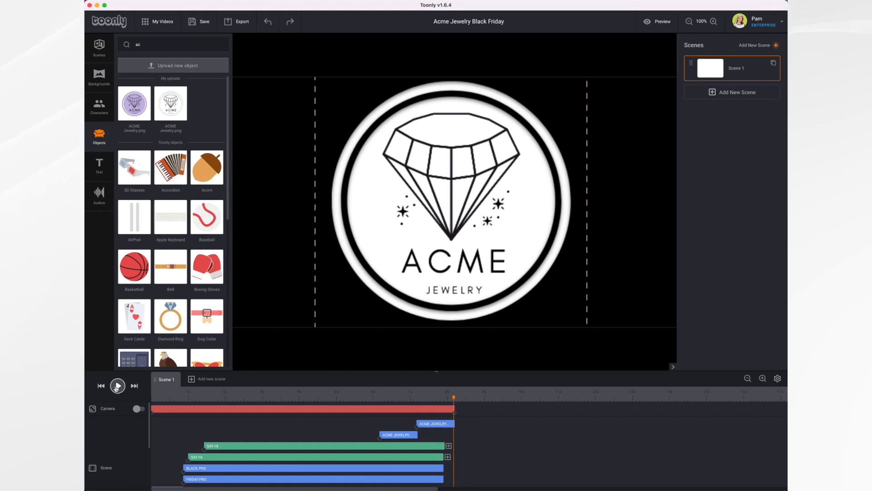
click(117, 386)
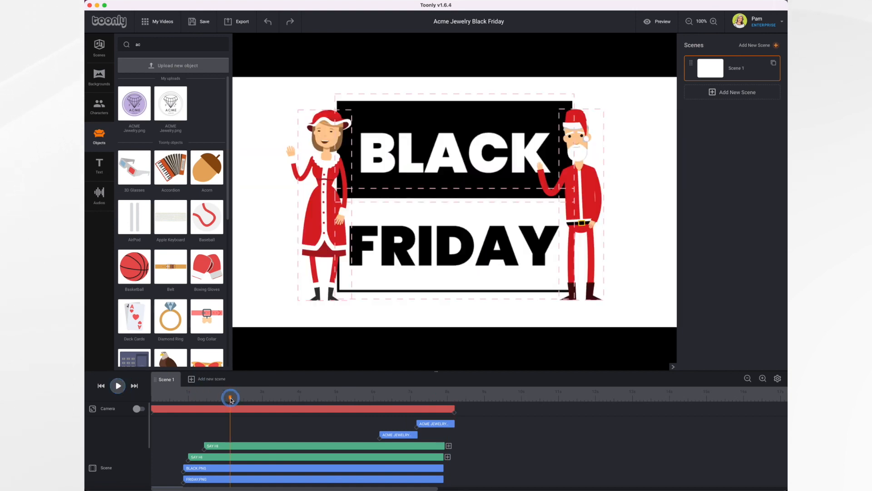
Mirror the male Santa character so that he waves away from the Black Friday signs.
drag(231, 400, 237, 400)
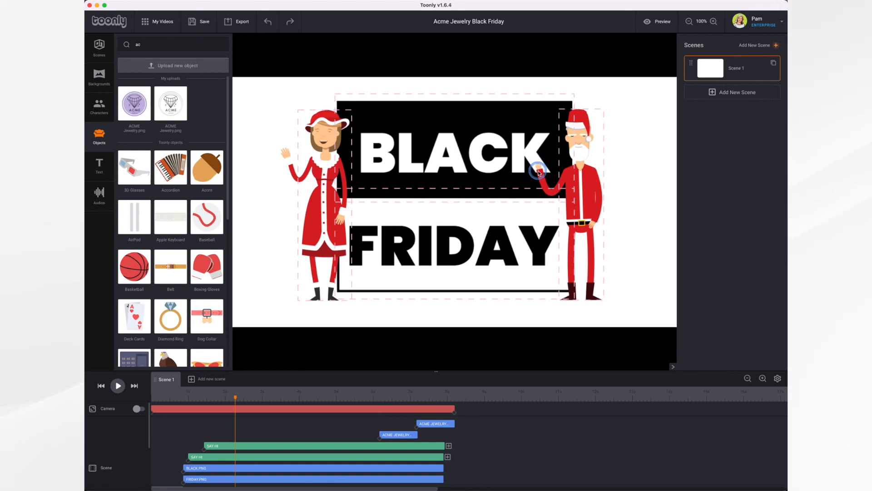
click(598, 177)
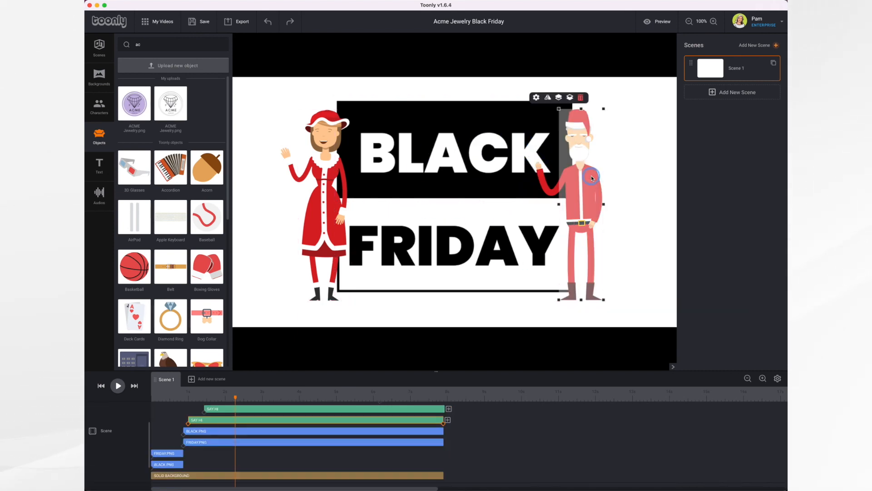
click(548, 98)
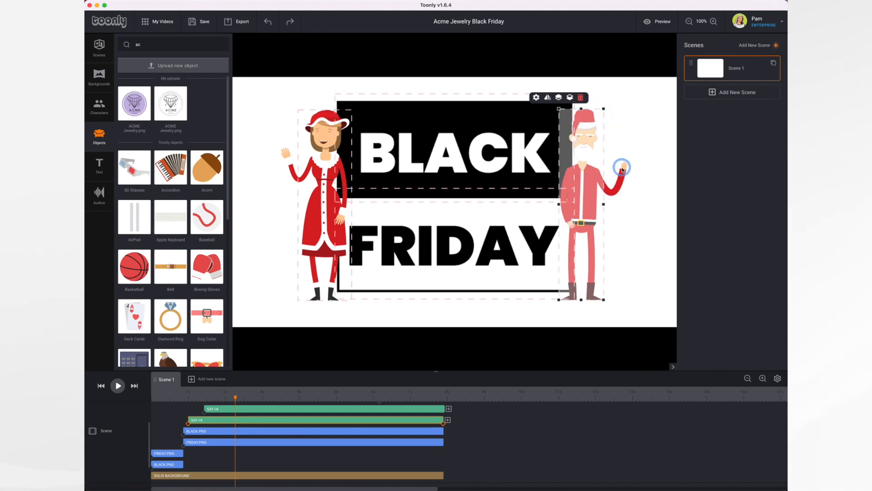
Shift both logo clips together to start at about 2.1 seconds, play the scene, and extend the second clip to about 7.9 seconds.
scroll(350, 431, up, 3)
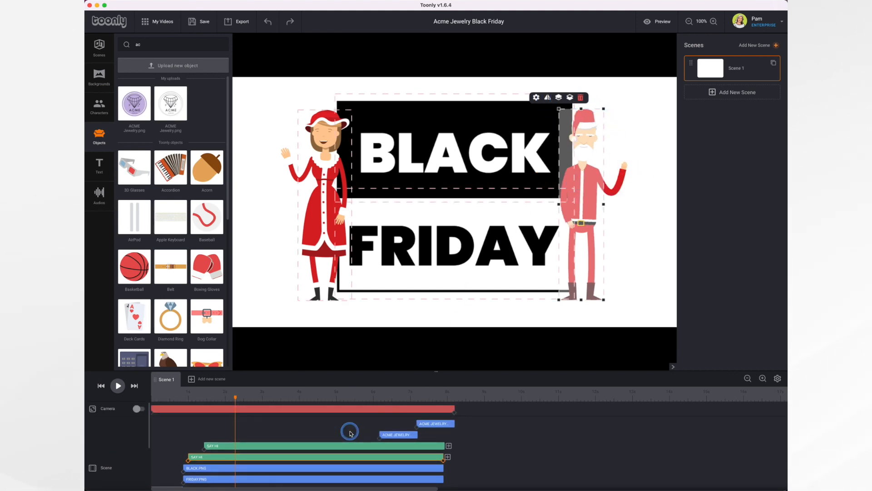
click(398, 434)
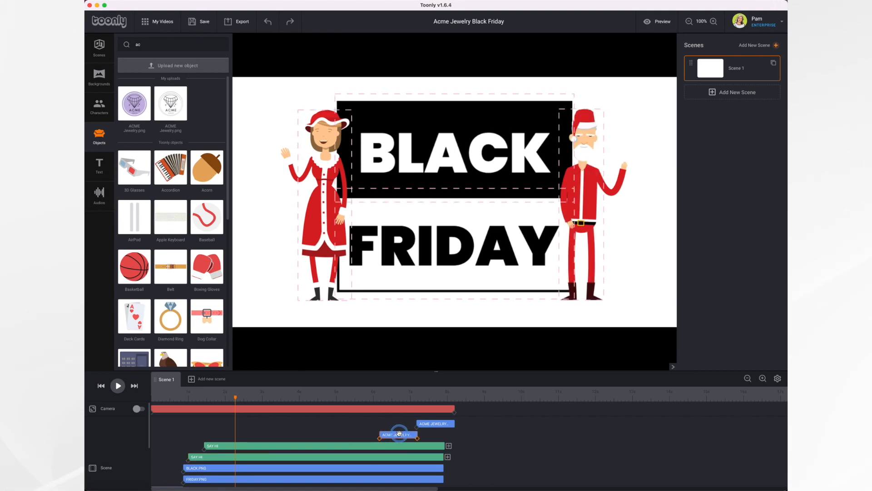
click(434, 424)
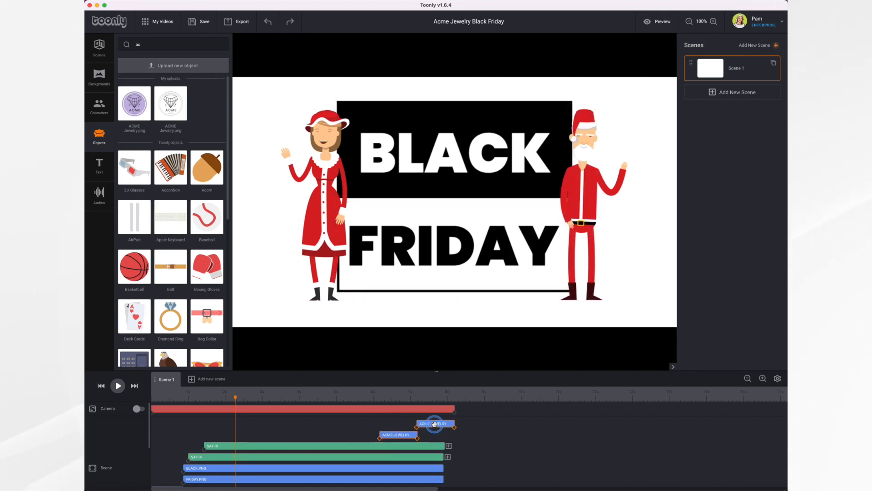
drag(434, 424, 285, 422)
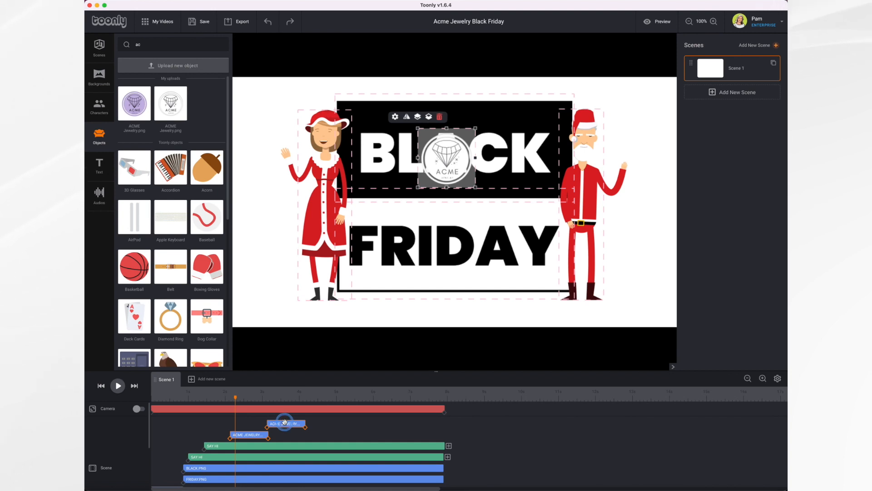
click(99, 385)
click(119, 385)
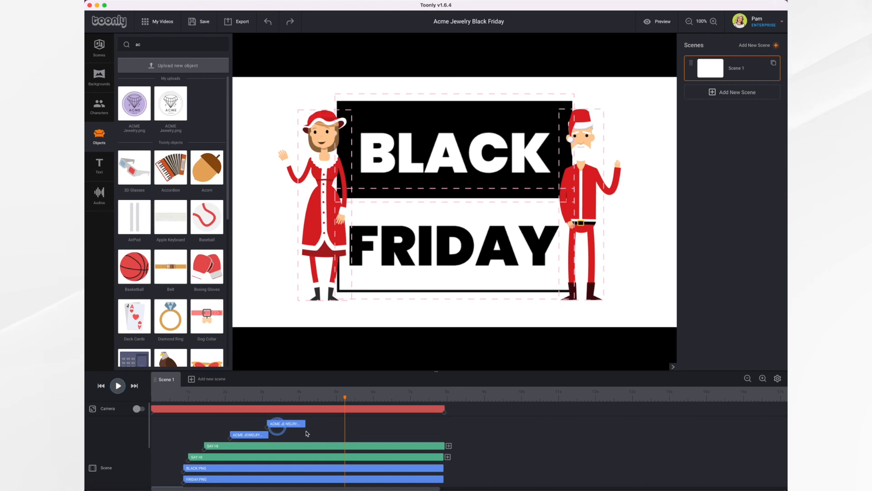
drag(305, 423, 446, 427)
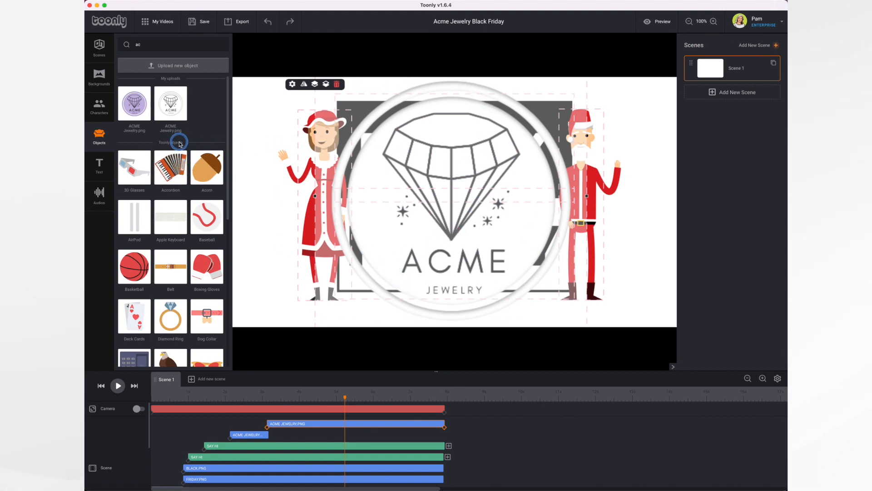
Clear the object search, switch to Pyks to view the green circle artwork, and return to Toonly.
click(160, 44)
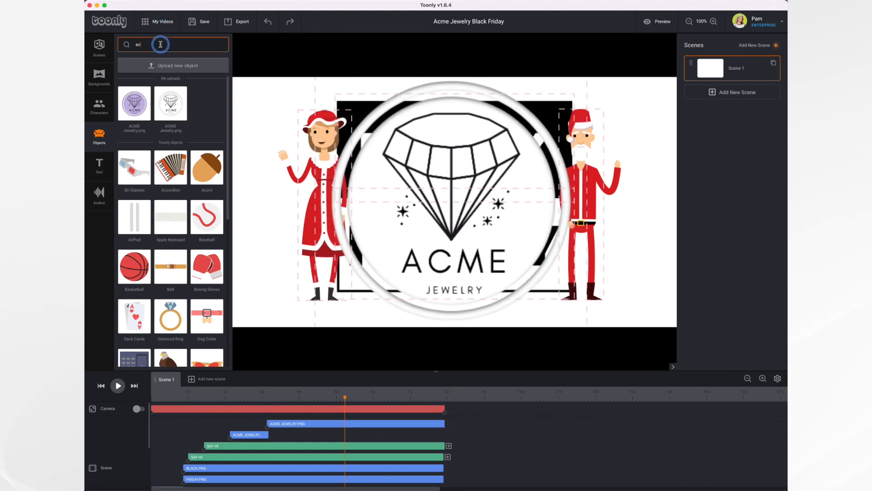
key(BackSpace)
key(BackSpace)
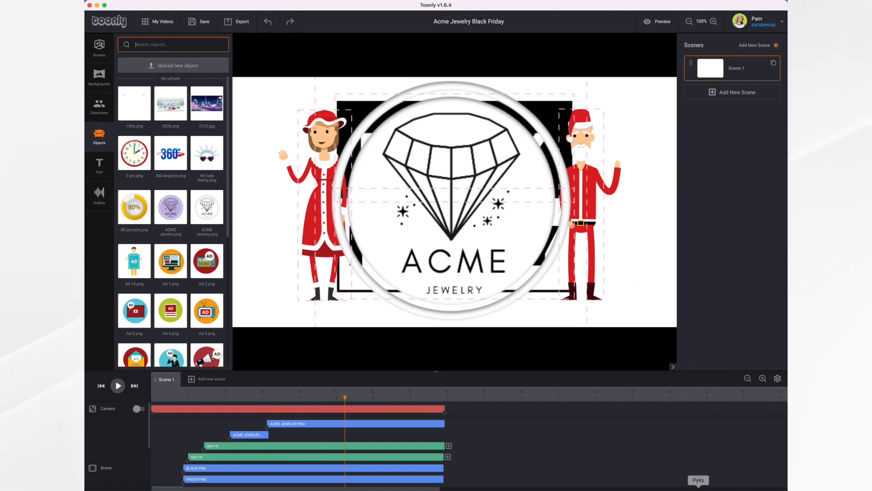
click(698, 489)
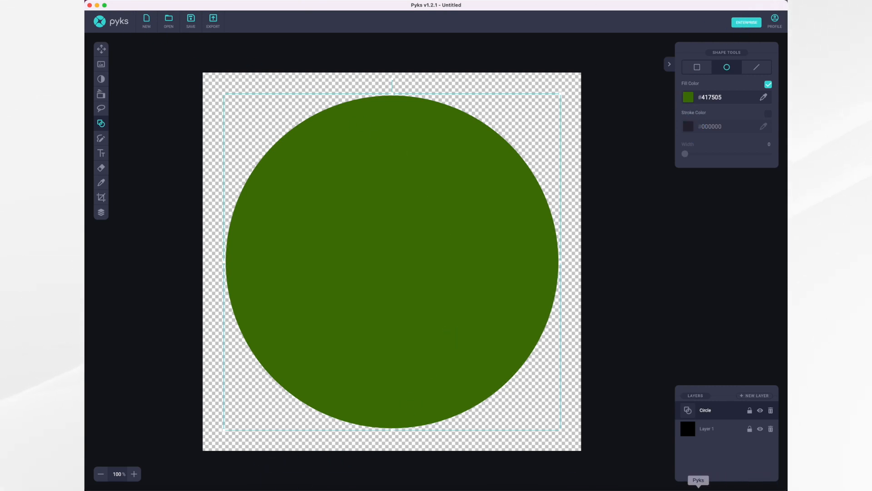
click(671, 490)
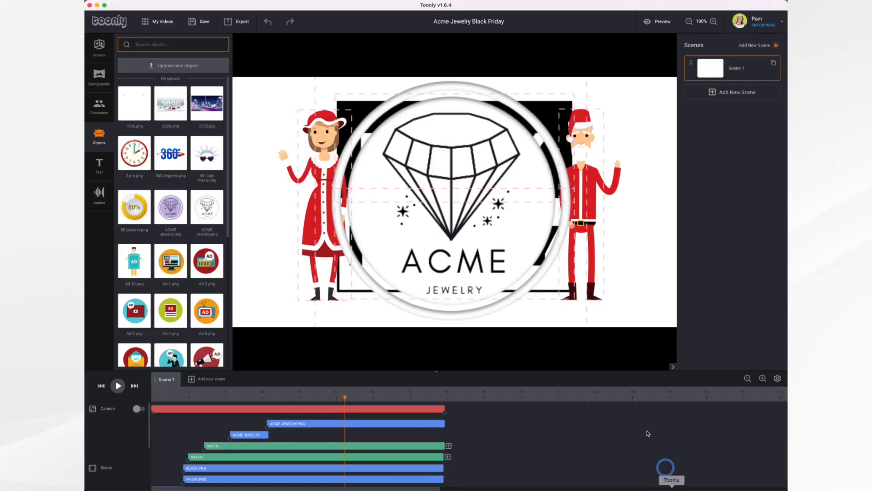
click(502, 276)
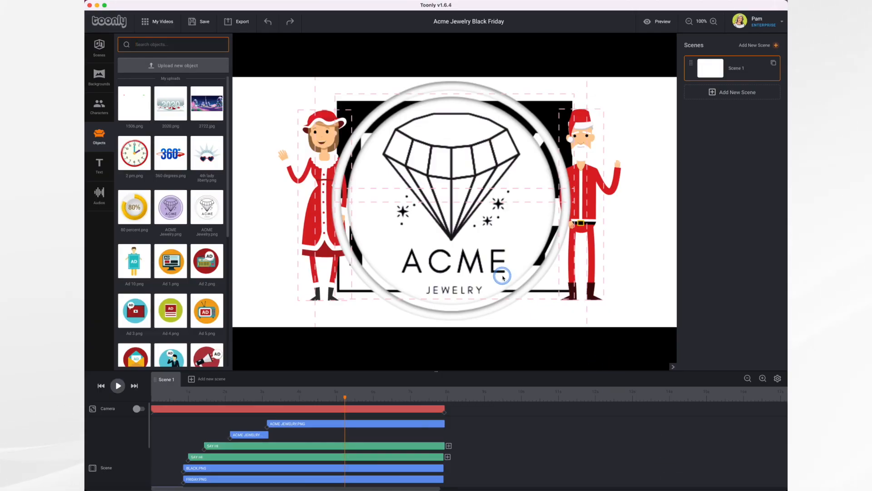
Upload gray circle.png, Green circle.png and Red circle.png from the Week 43 folder as new objects.
click(173, 25)
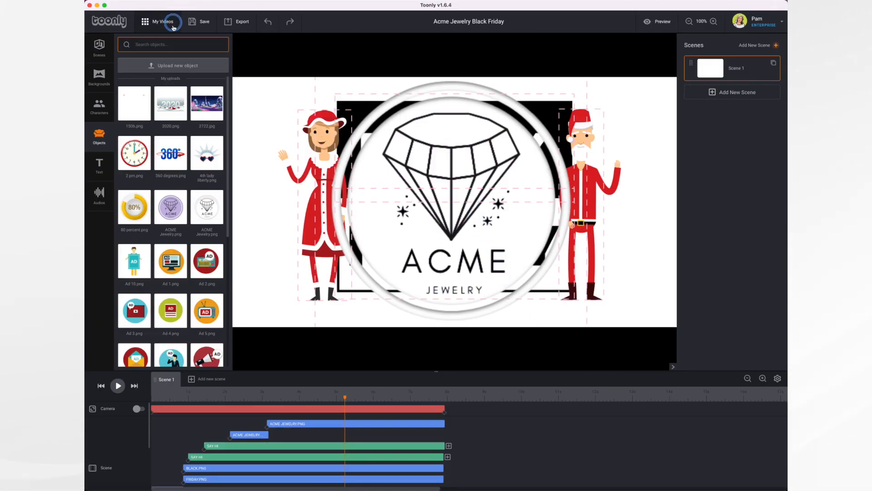
click(182, 65)
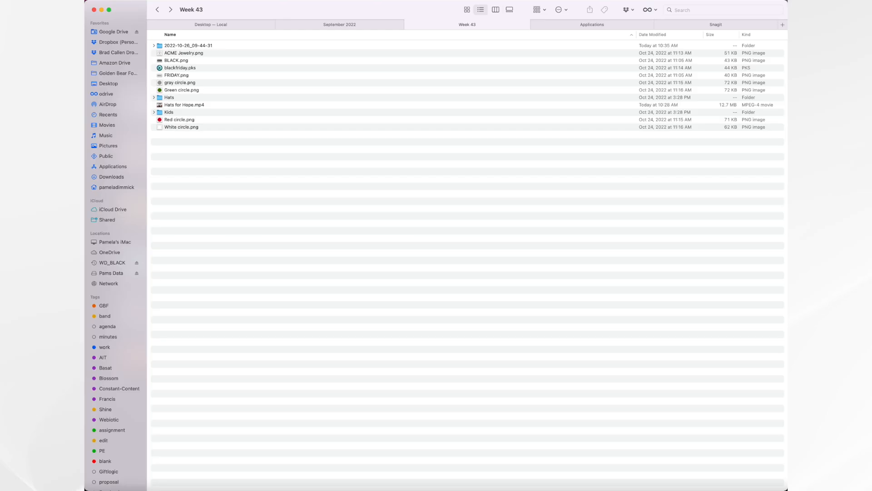
click(175, 120)
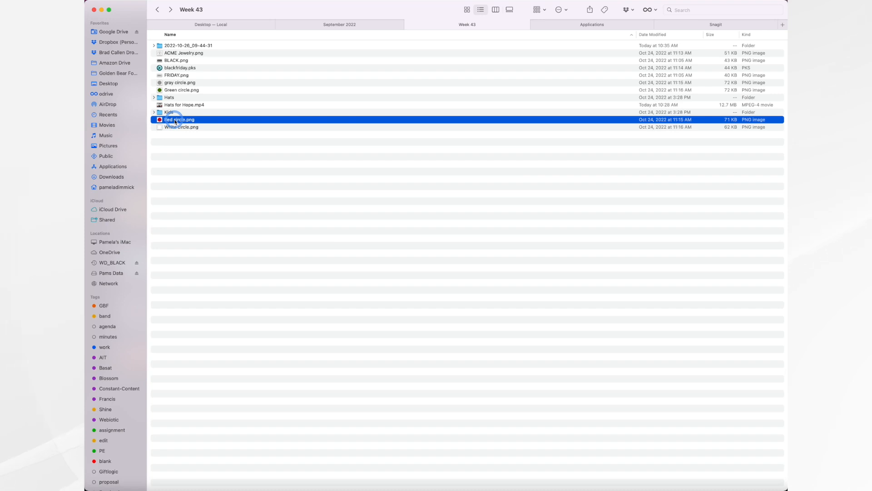
super+click(183, 93)
super+click(181, 84)
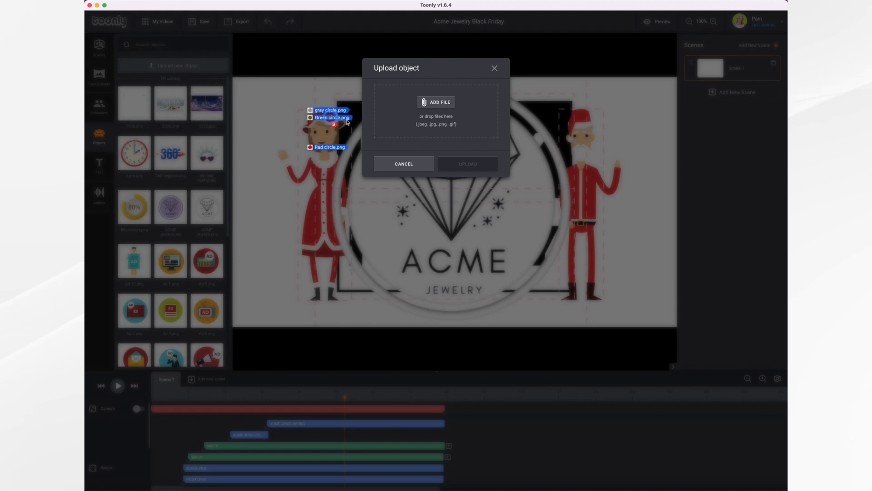
drag(318, 107, 422, 116)
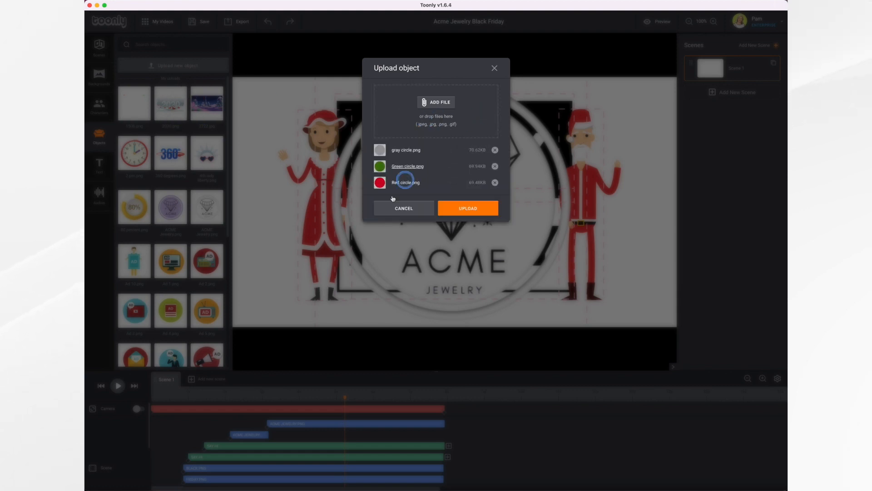
click(471, 213)
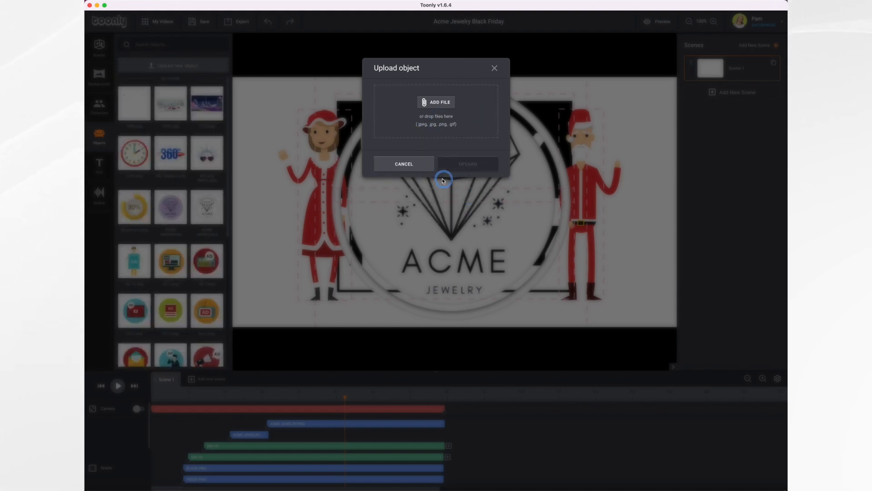
click(494, 69)
Search the object library for "circle".
click(191, 45)
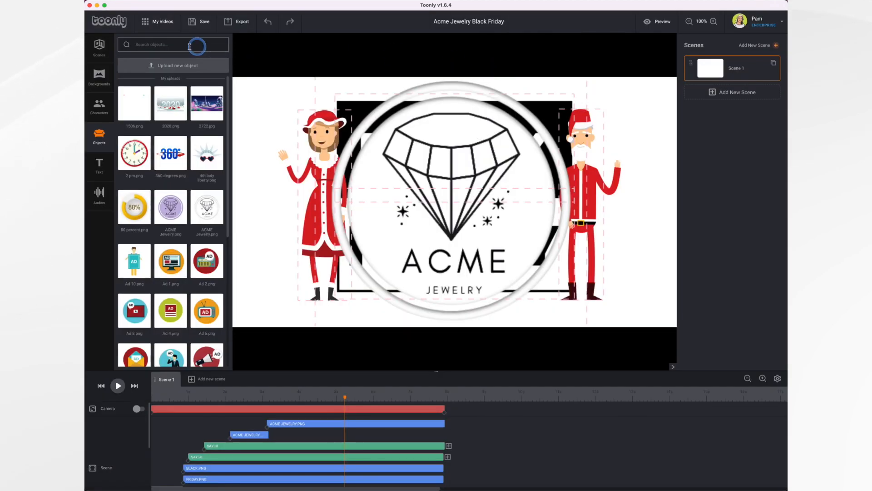
text(cir)
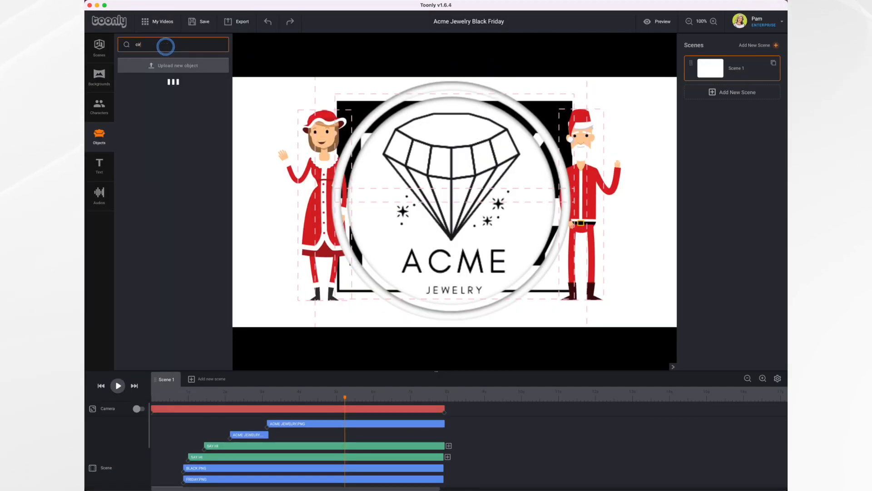
text(cle)
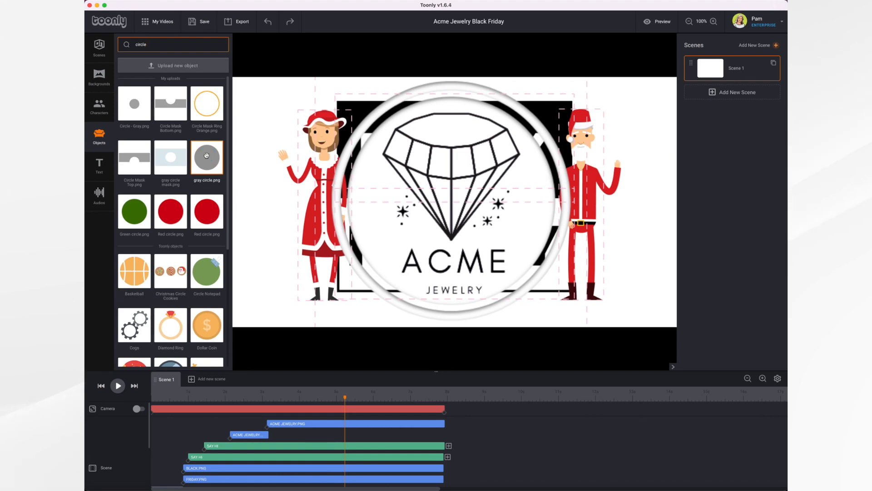
Place the gray circle in the centre of the scene over the logo and shrink it.
drag(206, 155, 454, 196)
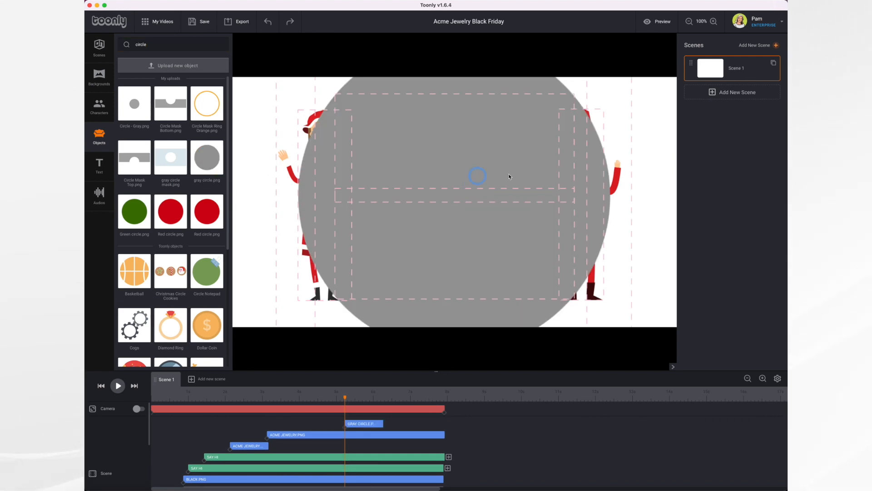
click(484, 158)
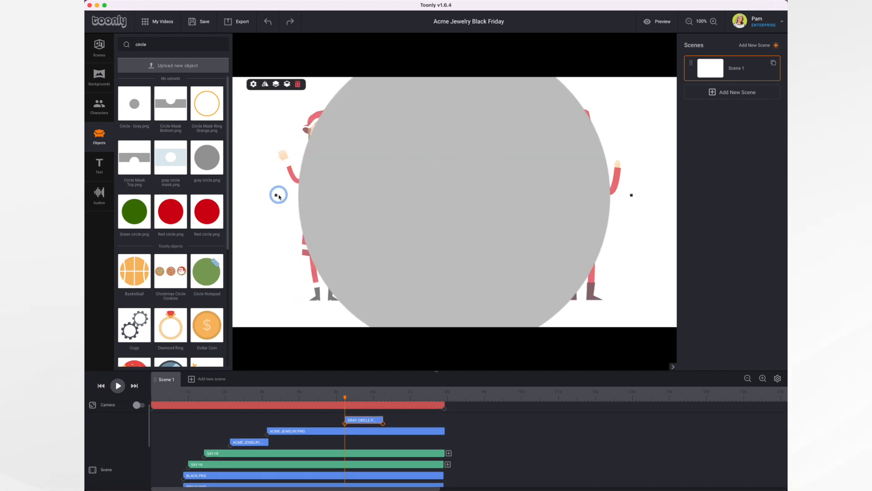
drag(277, 194, 362, 189)
Place the green circle centred over the logo at nearly the full scene height, and delete the gray circle.
drag(134, 211, 472, 201)
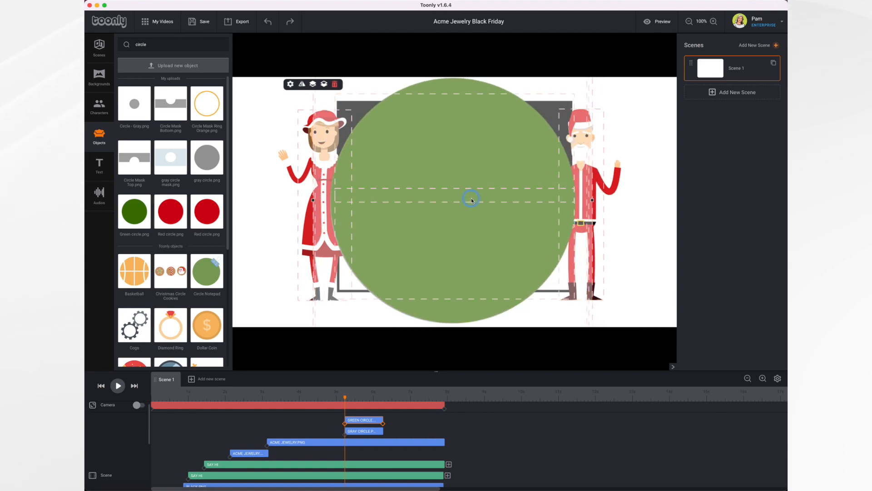
click(364, 431)
click(336, 84)
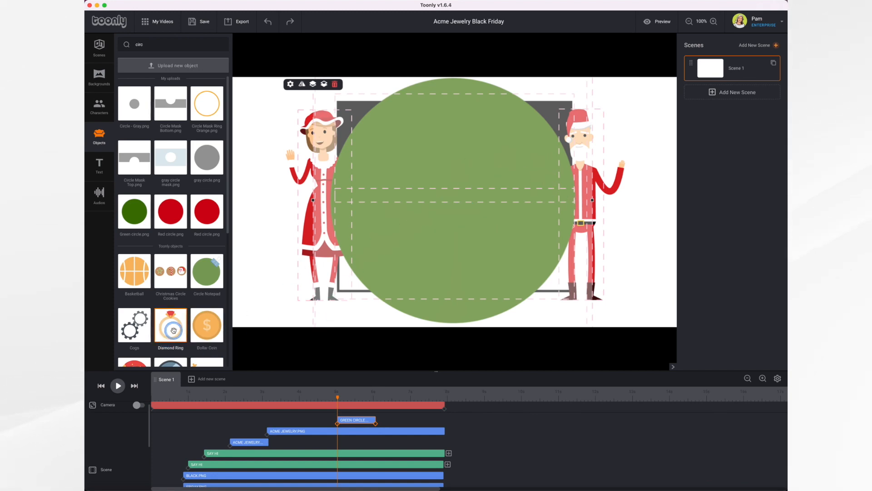
Centre a Diamond Ring object on the green circle, and start the circle clip at about 5.3 seconds and the ring at about 5.9.
drag(173, 330, 439, 191)
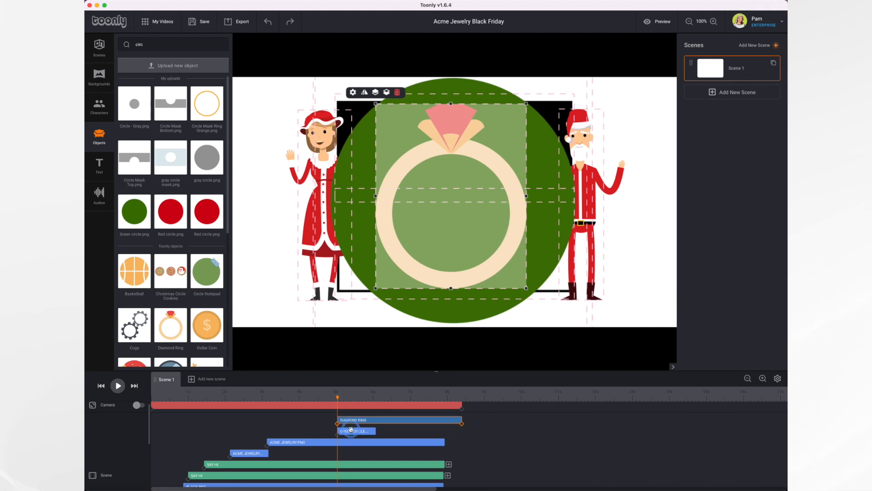
drag(355, 431, 365, 431)
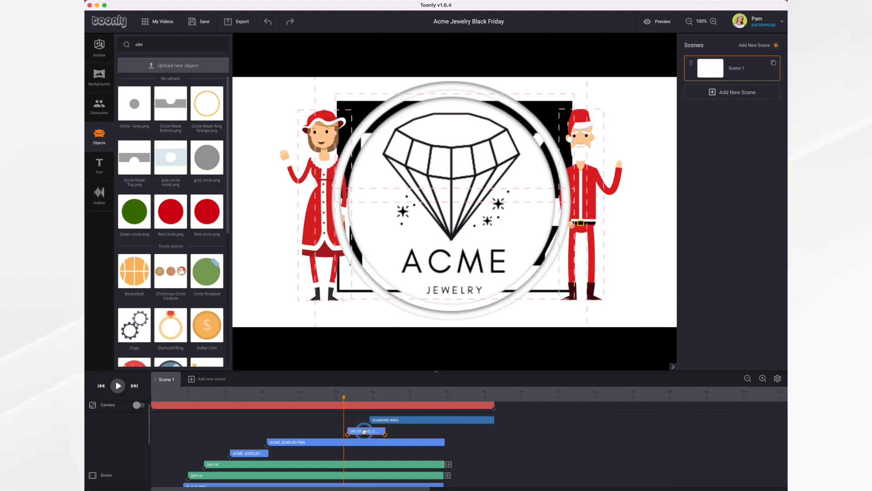
Set the green circle's in effect to Grow and its out effect to Instant.
click(368, 431)
click(359, 392)
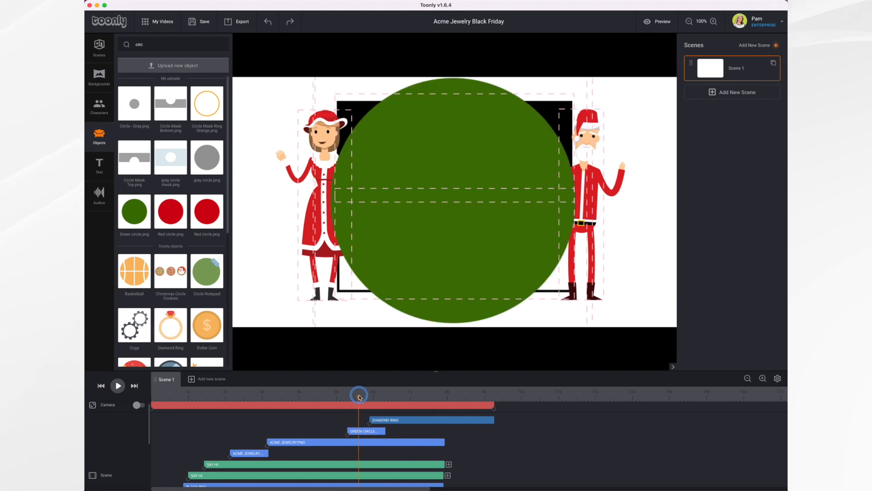
click(361, 431)
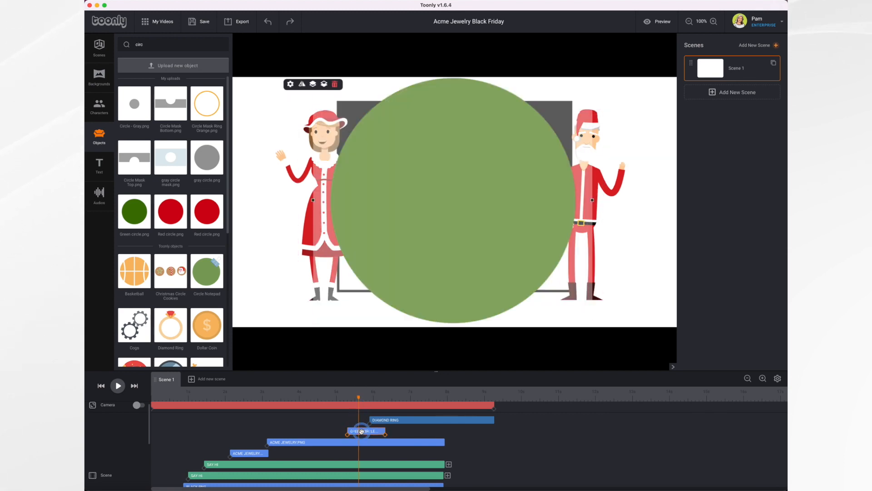
click(289, 85)
click(249, 129)
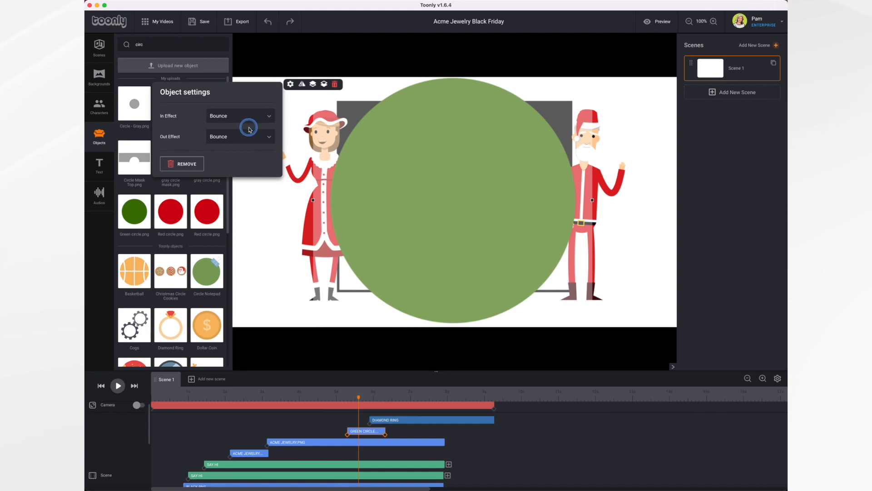
click(250, 118)
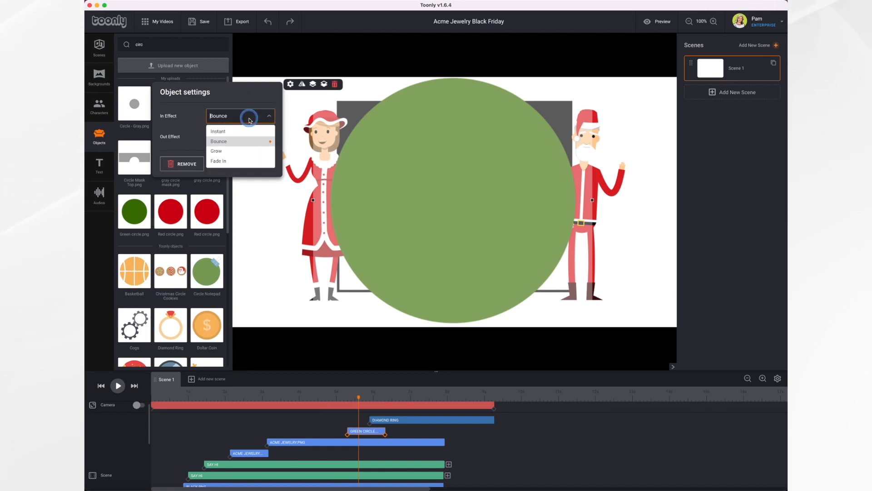
click(229, 151)
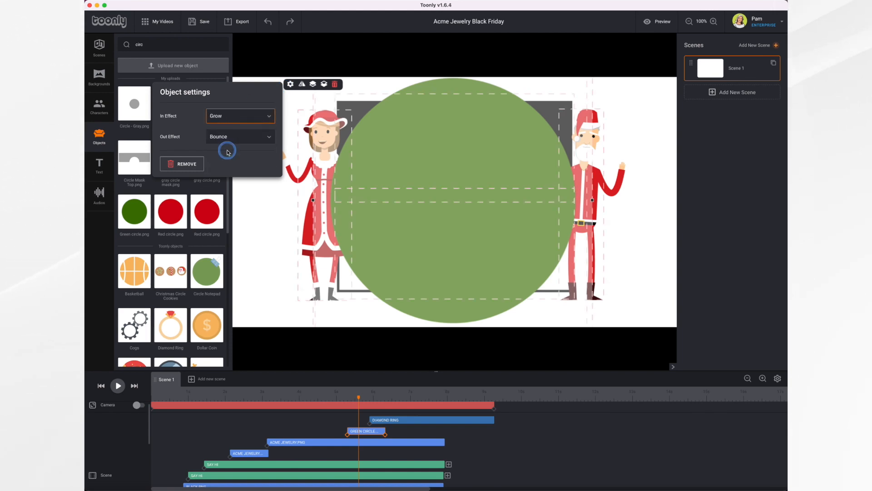
click(266, 136)
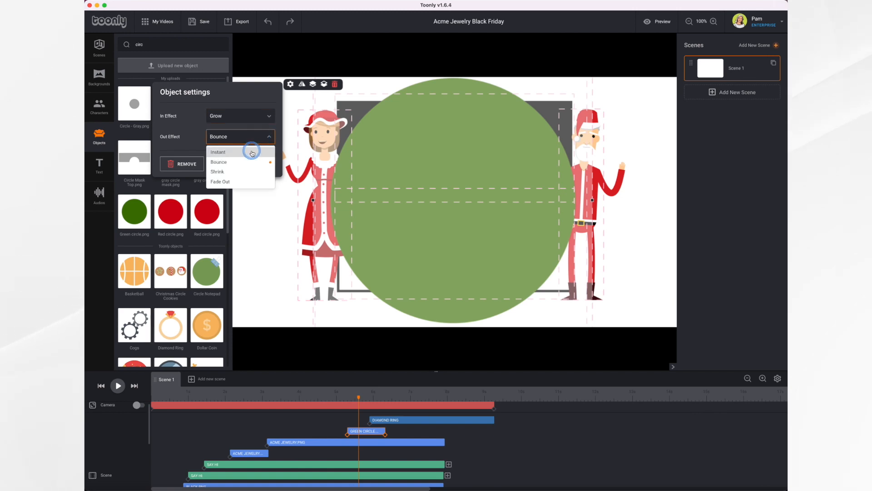
click(252, 151)
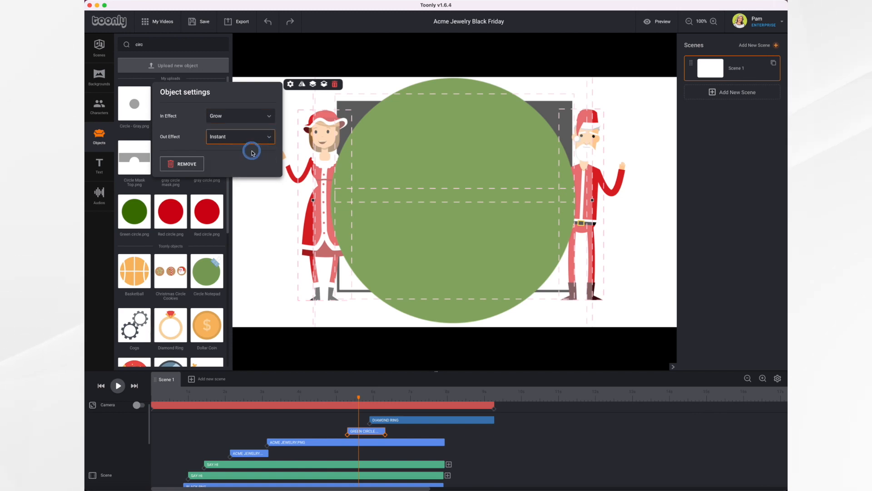
Extend the green circle clip and shorten the diamond ring clip so both end with the logo clip at about 7.9 seconds.
click(324, 397)
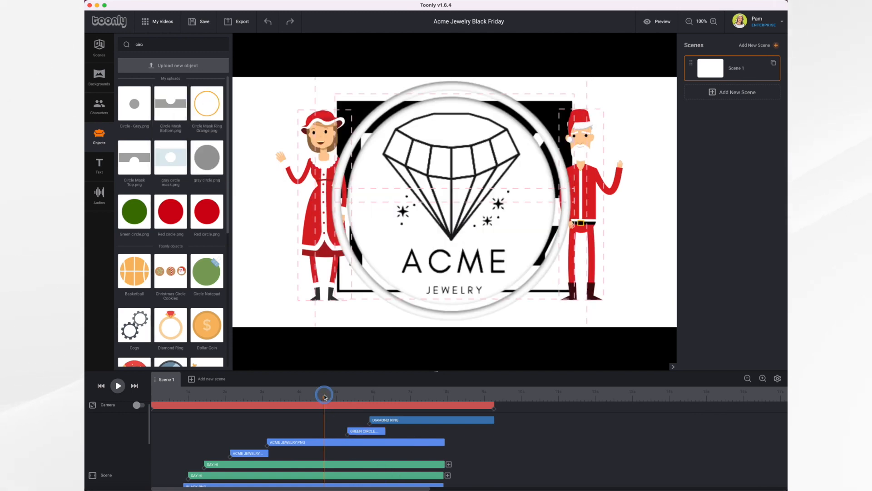
click(117, 386)
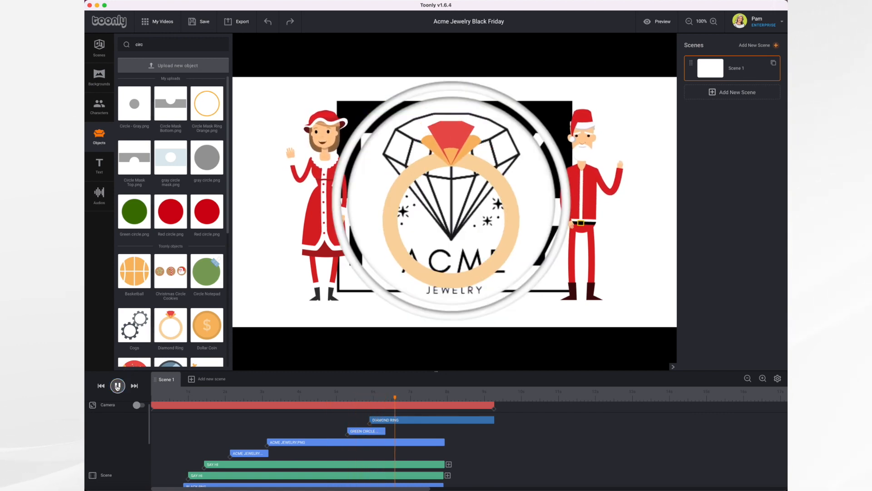
click(249, 373)
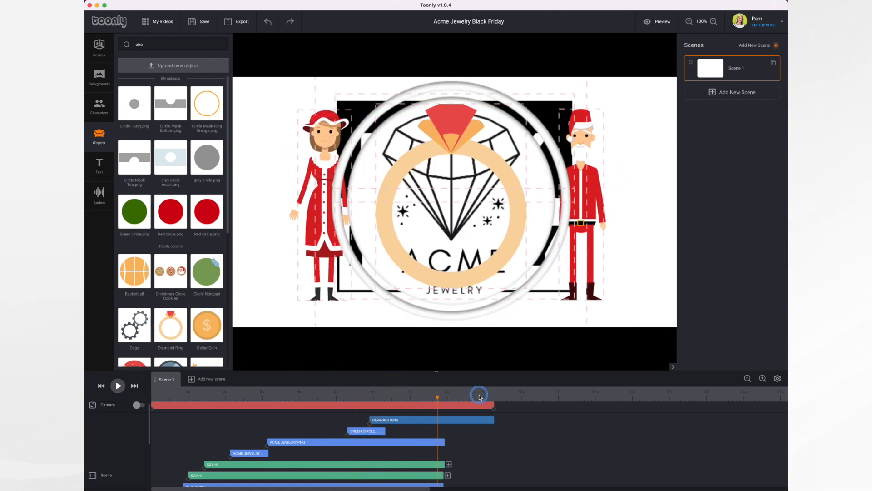
drag(437, 398, 417, 397)
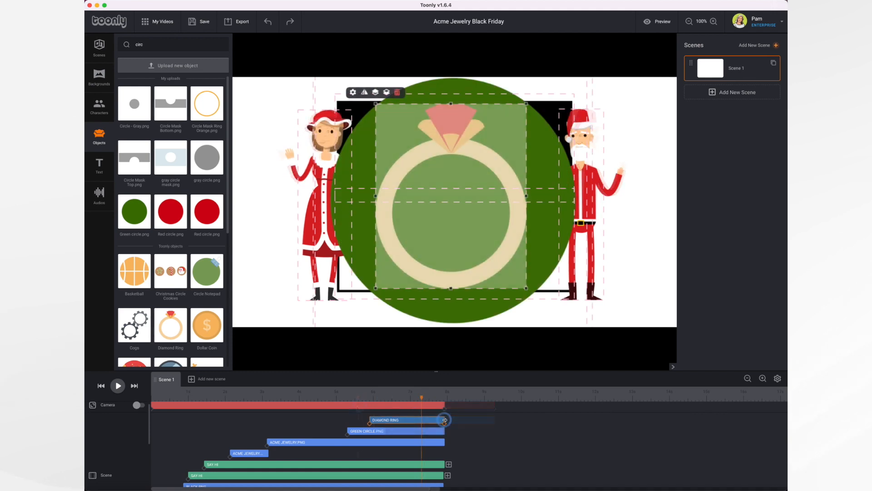
scroll(451, 446, down, 3)
scroll(451, 446, up, 5)
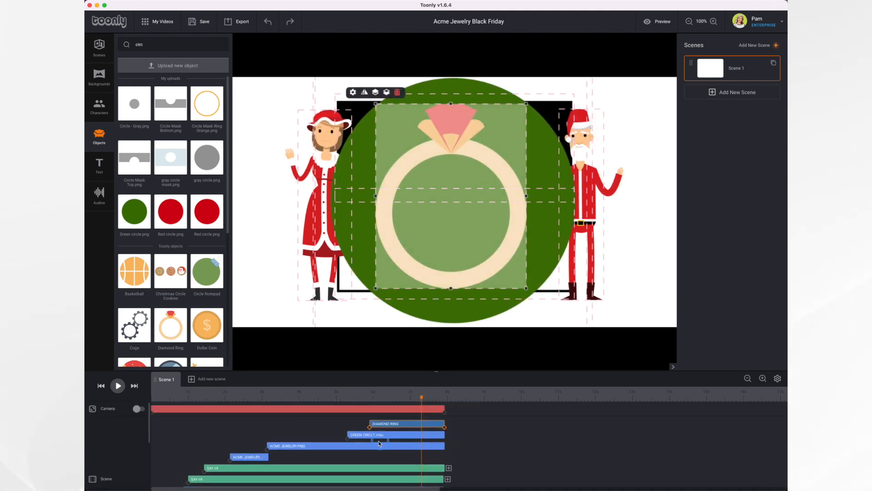
Play the scene from the beginning to check how the green circle and diamond ring appear.
click(101, 386)
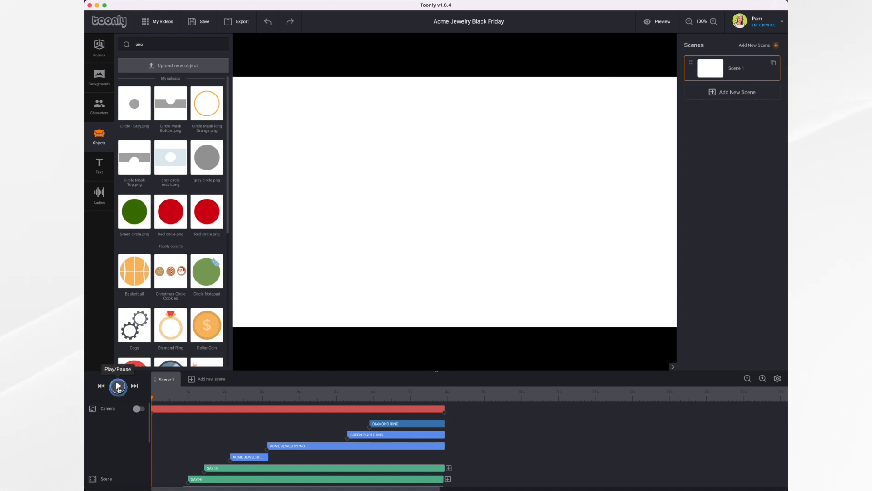
click(118, 386)
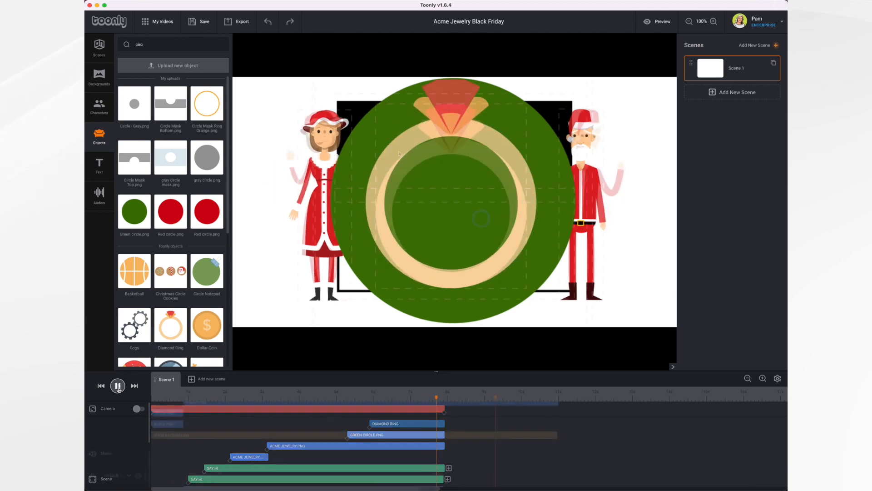
click(117, 386)
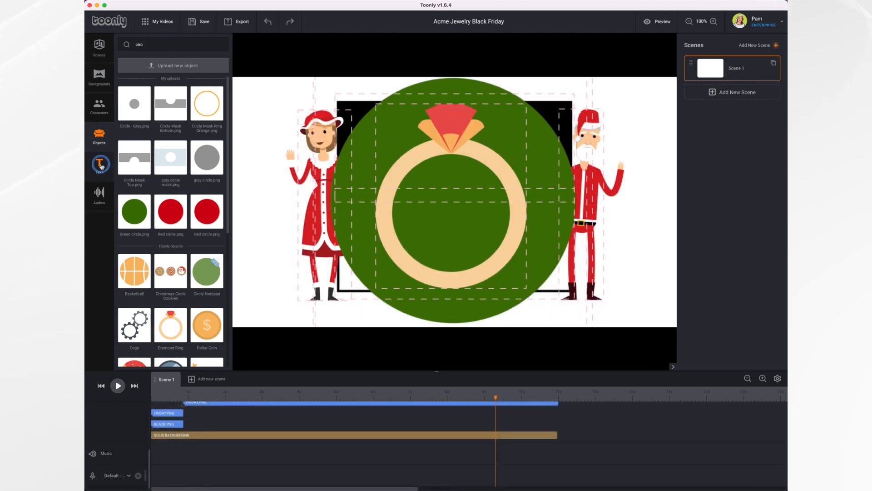
Add a Spread text object over the diamond ring and set its content to "50% off".
click(101, 165)
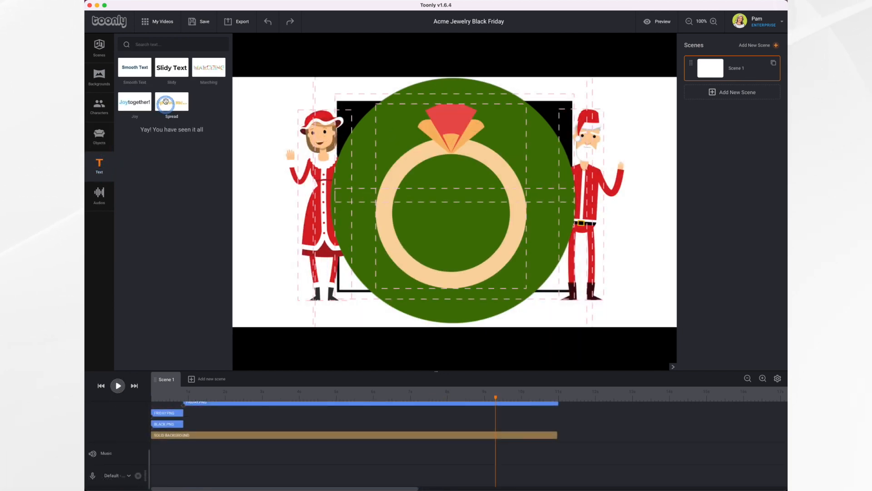
click(133, 103)
drag(171, 104, 465, 203)
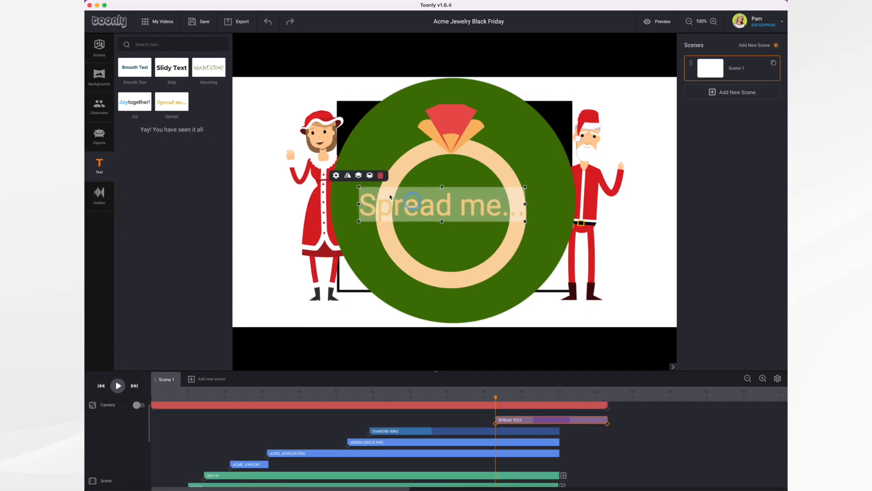
click(335, 176)
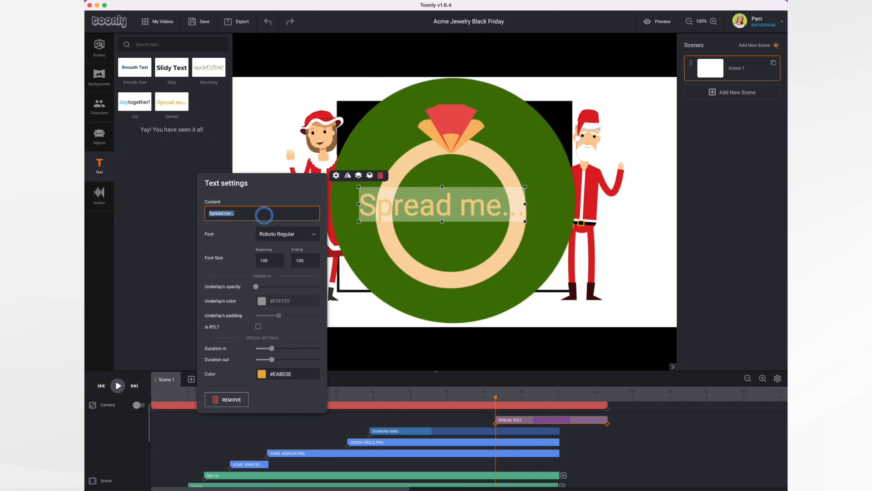
key(BackSpace)
text(50% off)
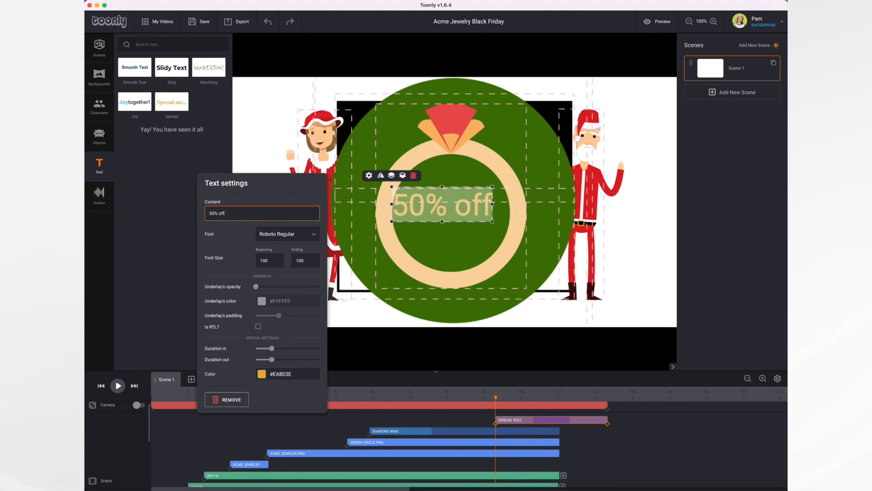
Color the "50% off" text dark red #B71C1C and set its font to Neucha-Regular.ttf.
click(263, 374)
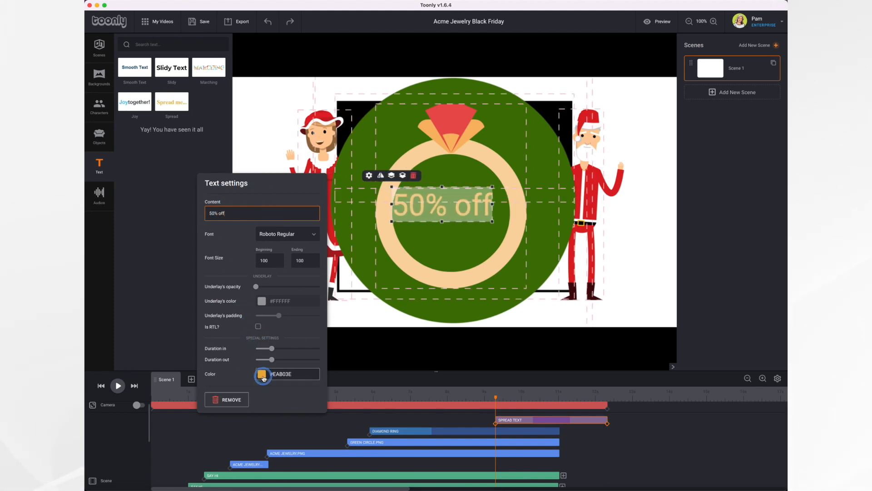
click(263, 376)
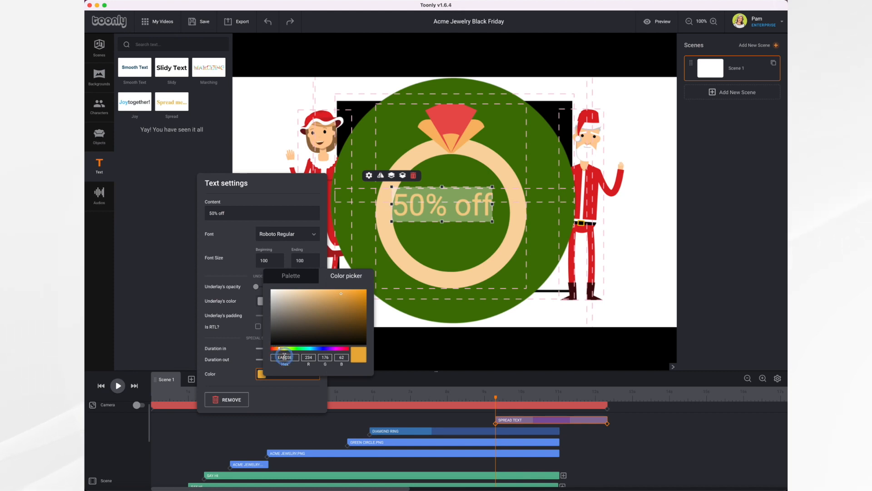
click(291, 276)
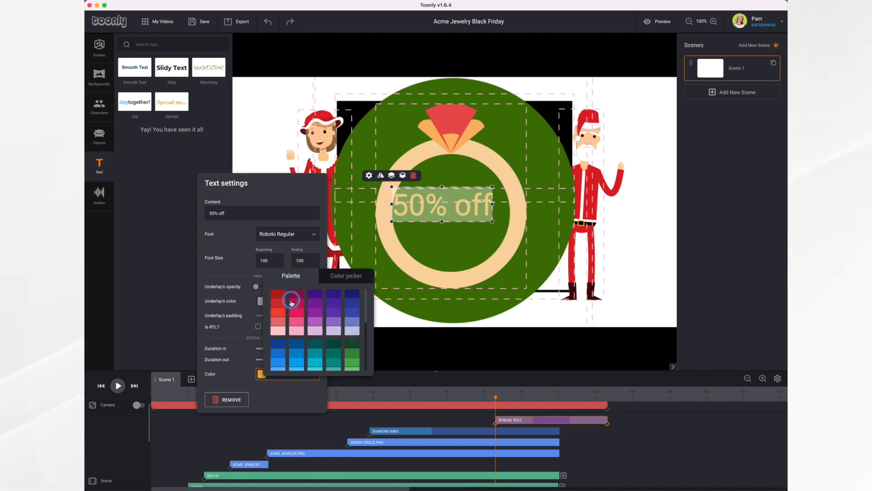
click(280, 295)
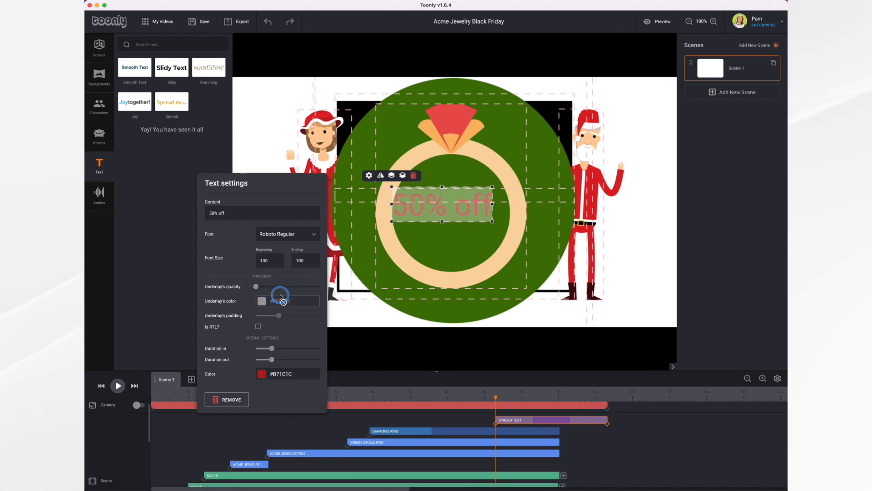
click(285, 236)
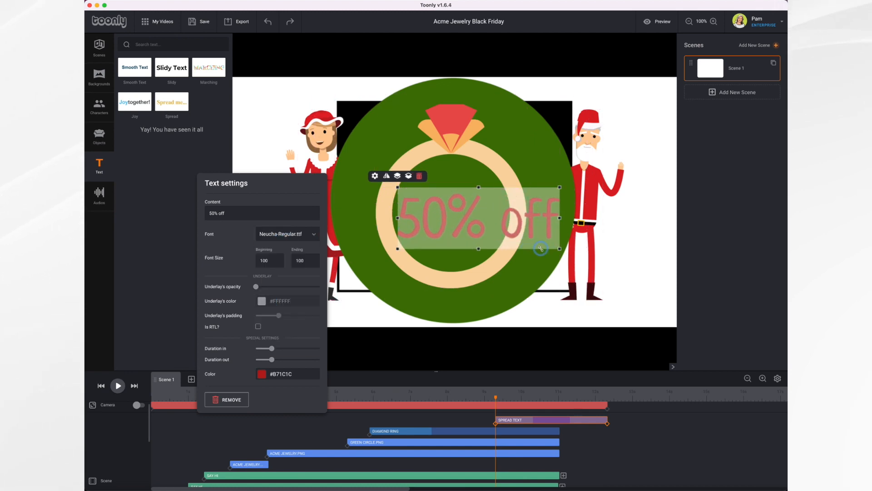
Shrink the "50% off" text and centre it over the opening of the diamond ring.
drag(452, 216, 434, 206)
drag(525, 232, 483, 215)
drag(438, 199, 458, 206)
Start the "50% off" text clip at about 6.3 seconds and play back the scene from the green circle's start.
click(546, 418)
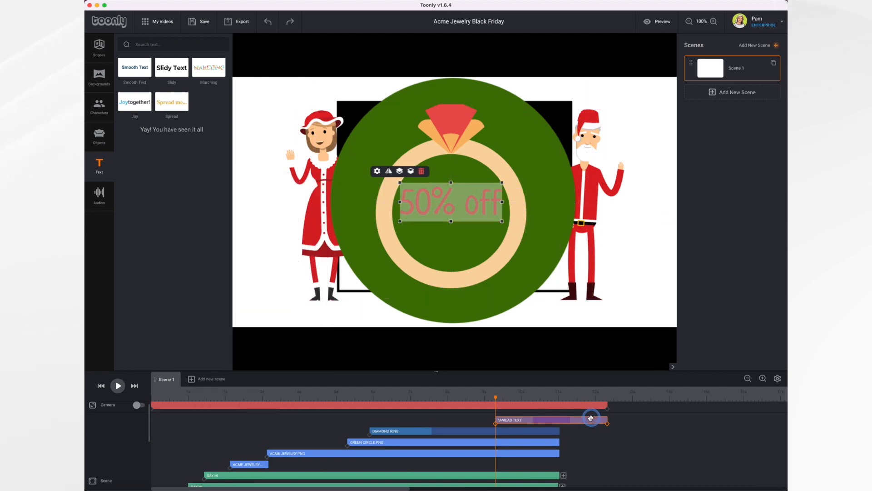
drag(565, 421, 455, 421)
click(349, 394)
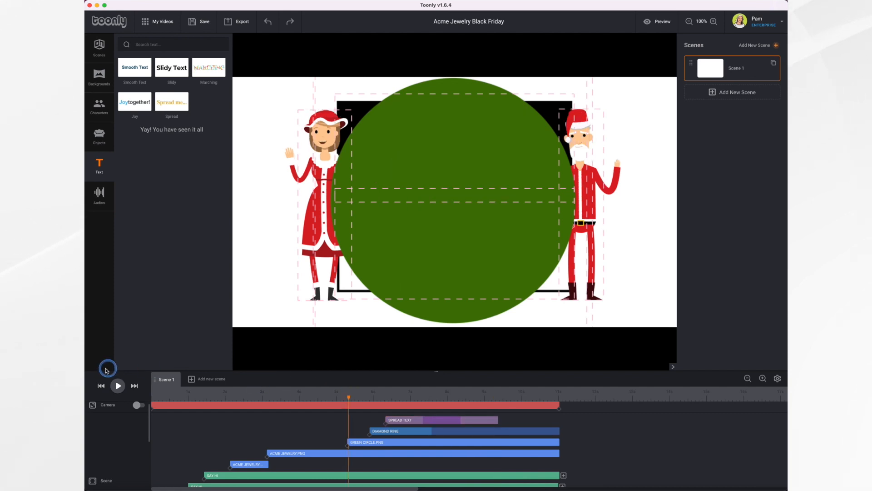
click(118, 386)
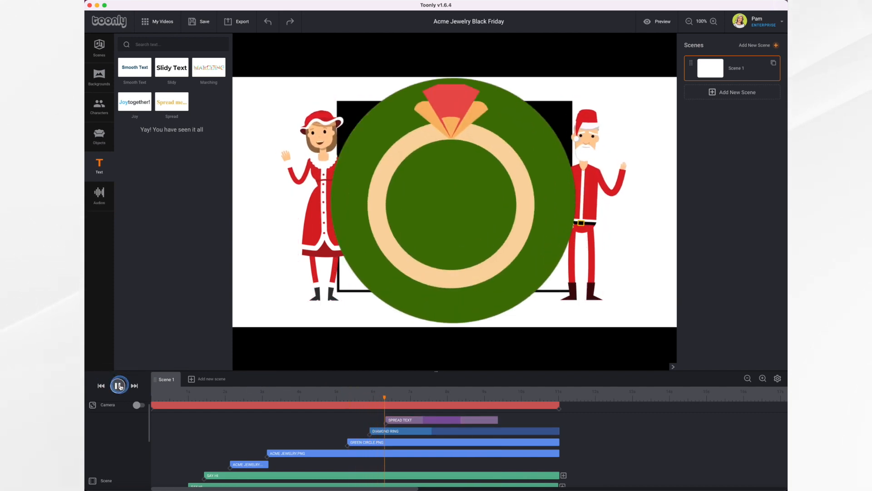
click(118, 386)
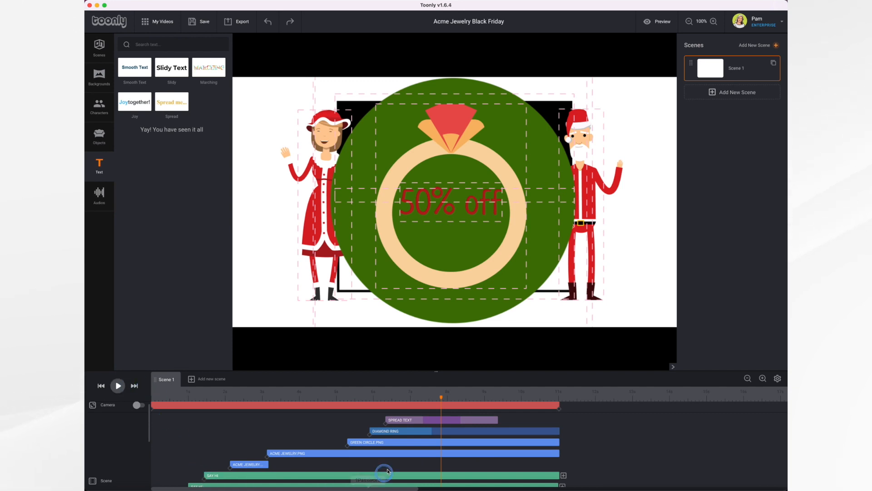
Start the diamond ring and text clips together with the green circle at about 5.3 seconds, and play back the result.
drag(383, 431, 363, 432)
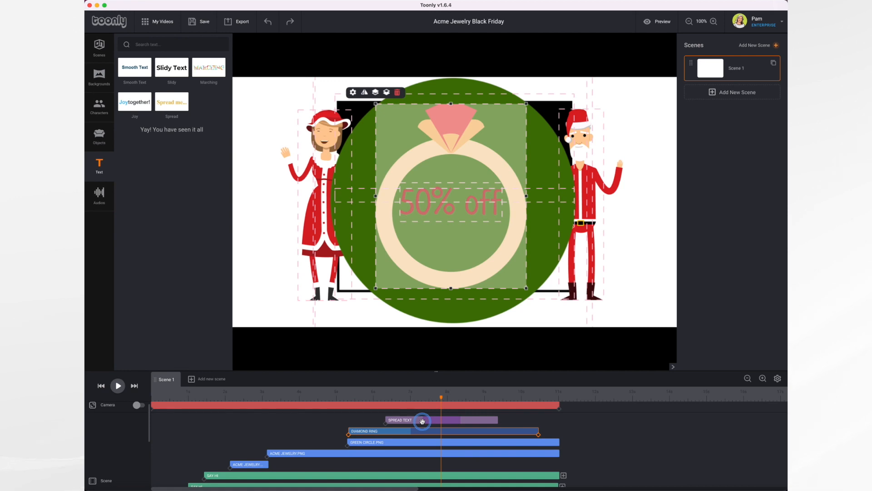
drag(422, 421, 383, 421)
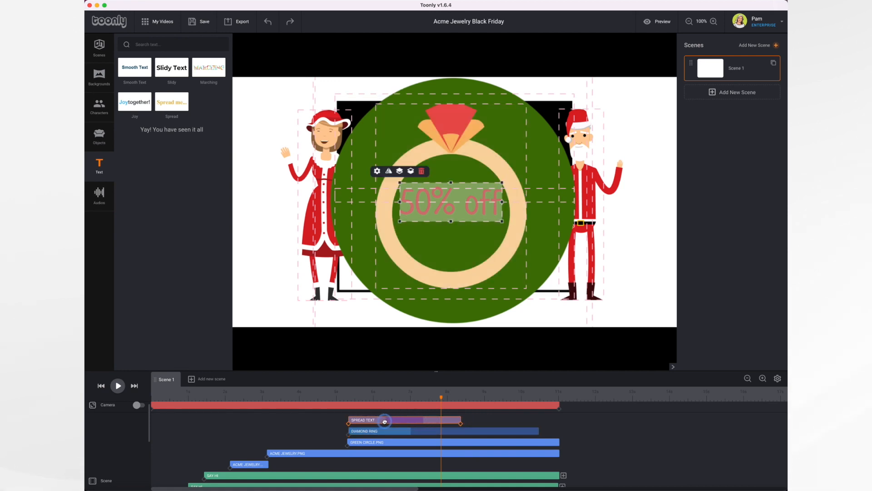
click(336, 395)
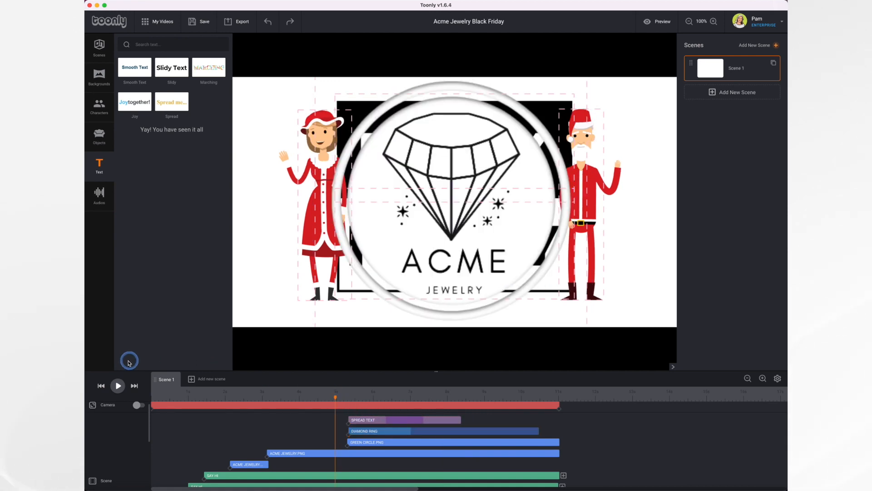
click(117, 386)
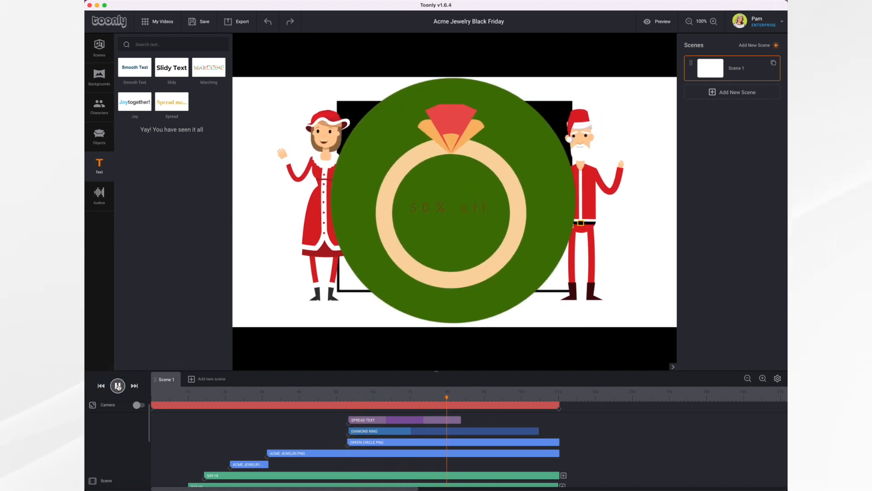
click(118, 386)
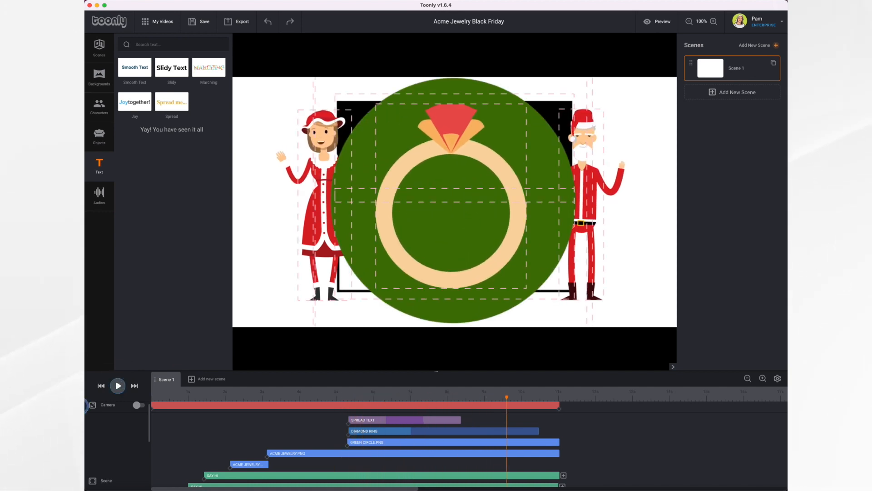
Shorten the "50% off" text's Duration in and extend its clip to end at about 9.4 seconds.
click(432, 421)
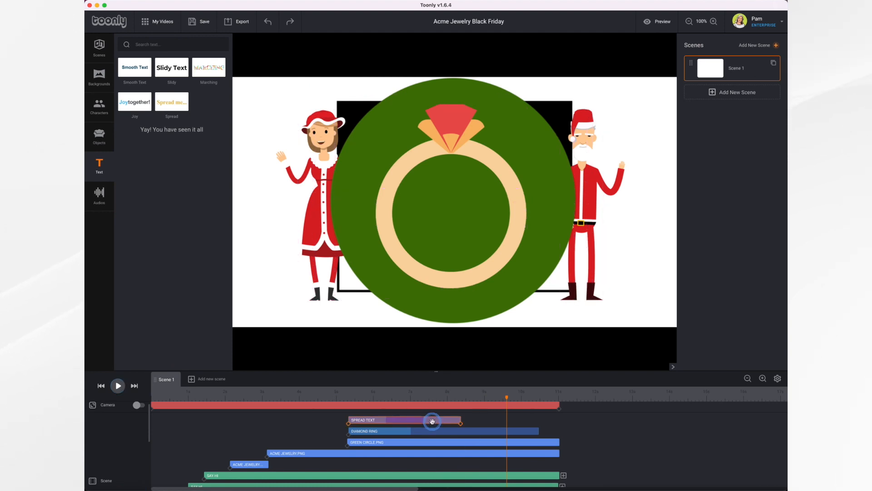
click(406, 392)
click(408, 414)
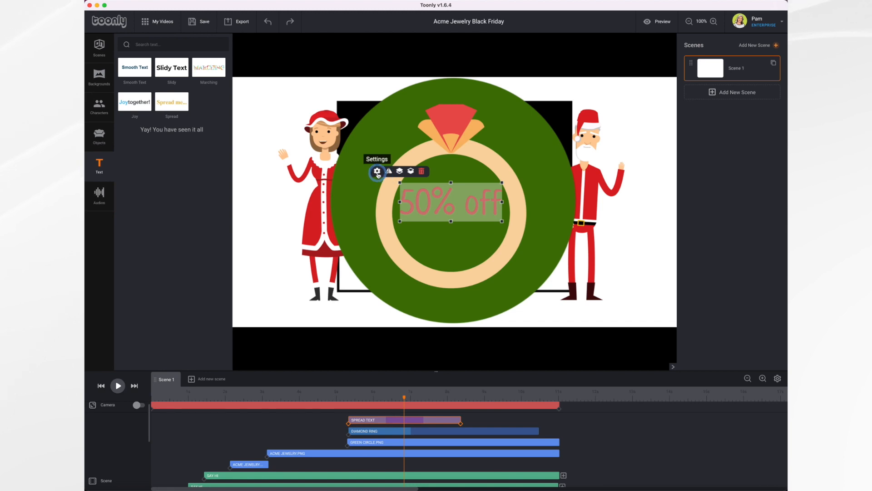
click(377, 172)
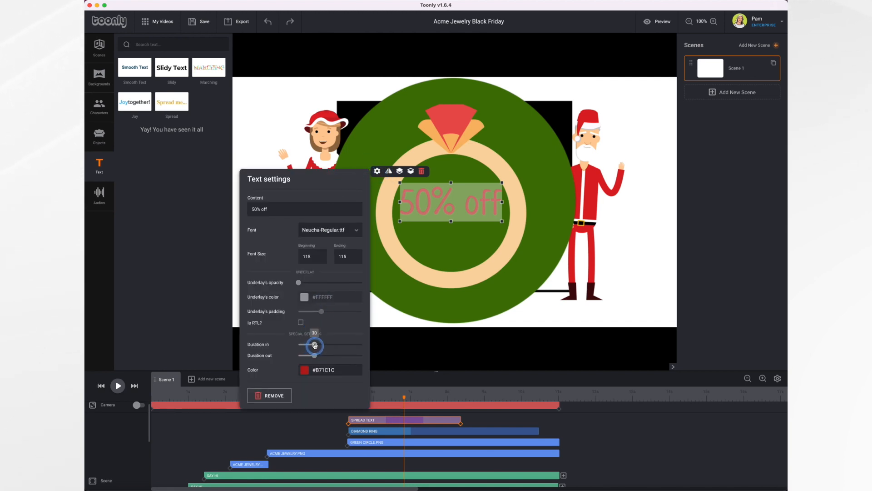
click(314, 344)
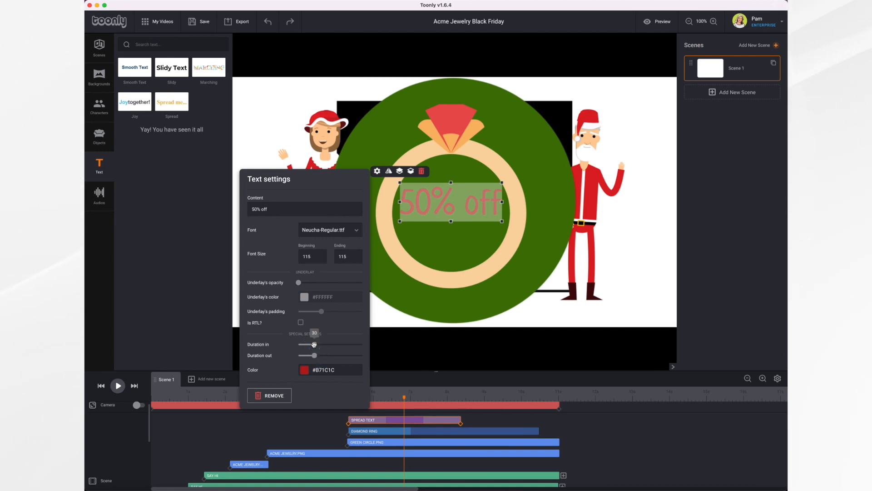
mouse_move(314, 344)
mouse_down()
mouse_move(301, 345)
mouse_move(336, 346)
mouse_move(308, 348)
mouse_up()
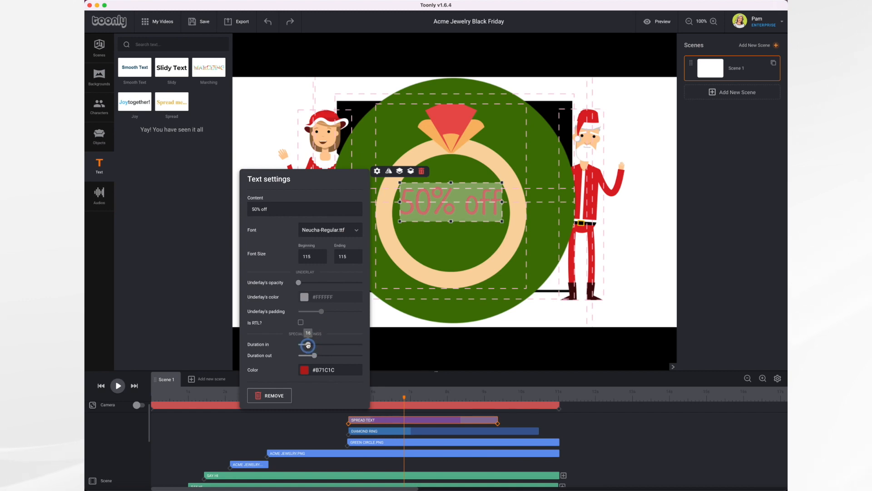
mouse_move(308, 345)
mouse_down()
mouse_move(331, 346)
mouse_move(315, 346)
mouse_up()
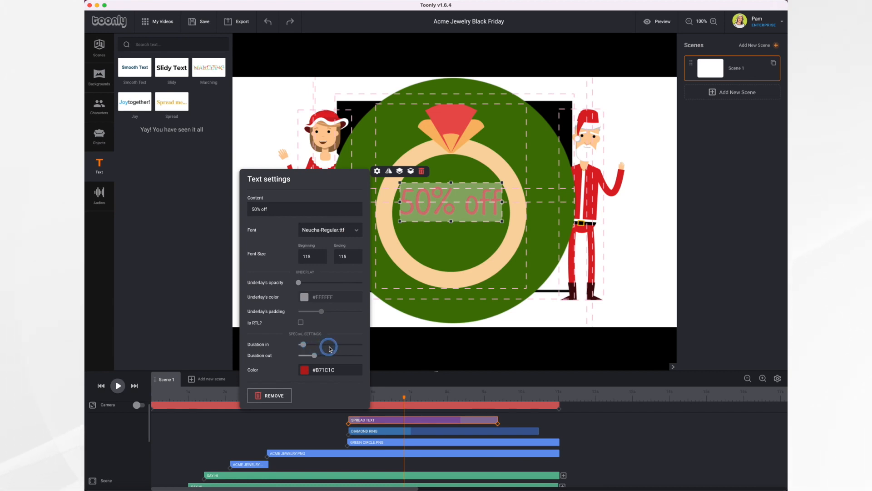
Shorten the "50% off" text's Duration out and set its Duration in to 26.
mouse_move(314, 356)
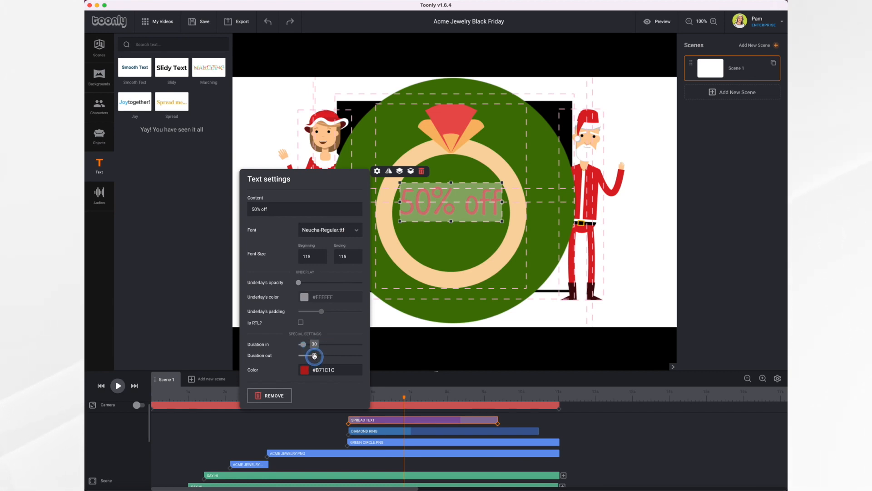
drag(315, 356, 306, 357)
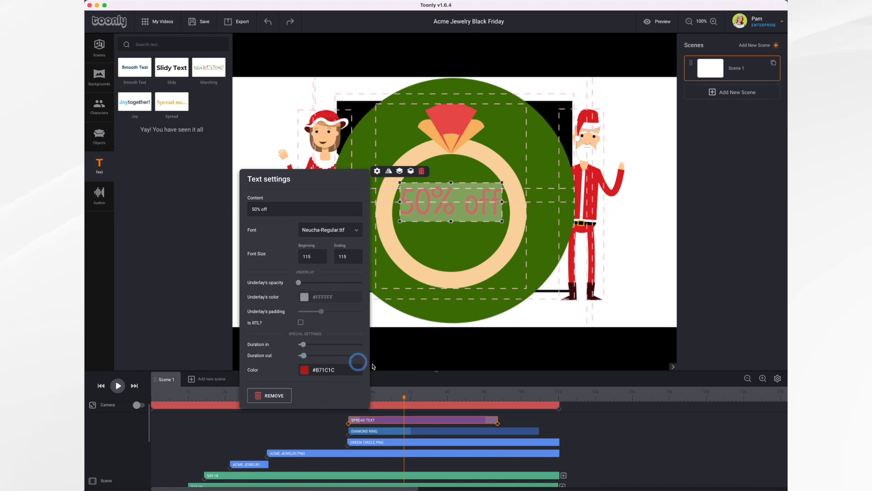
drag(299, 344, 313, 349)
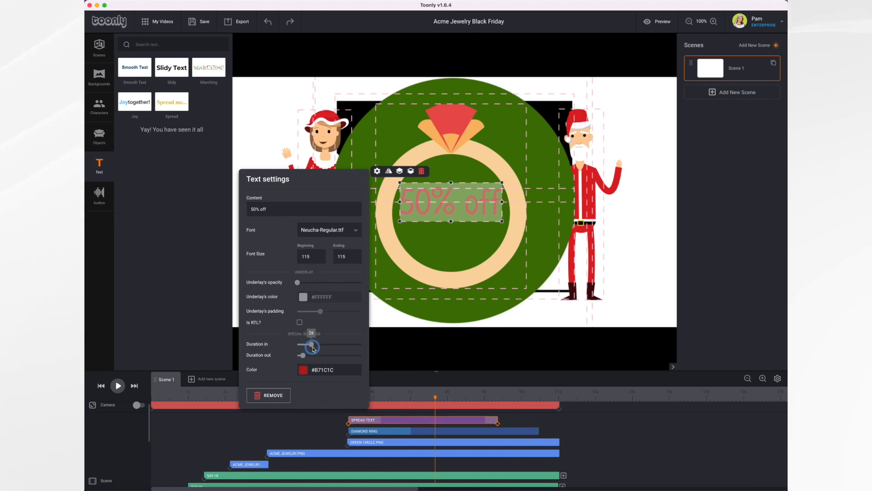
click(311, 427)
Play back the scene from shortly before the green circle and from the beginning to check the timing.
click(326, 401)
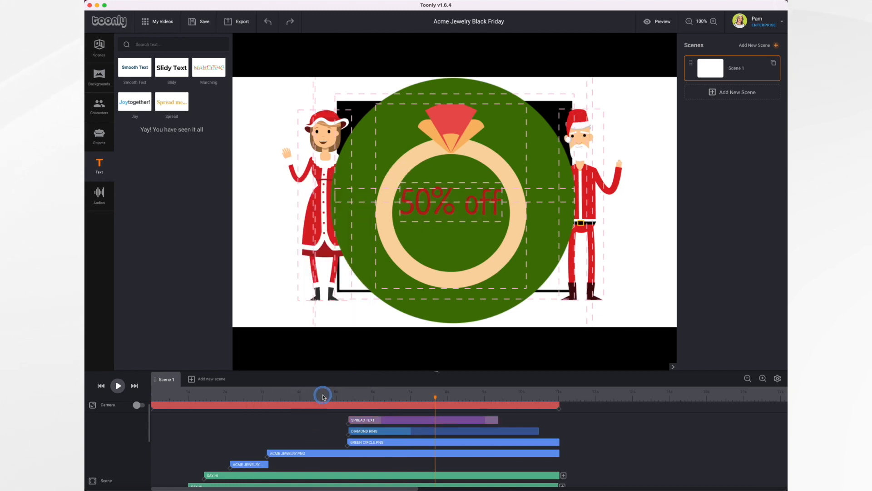
click(118, 386)
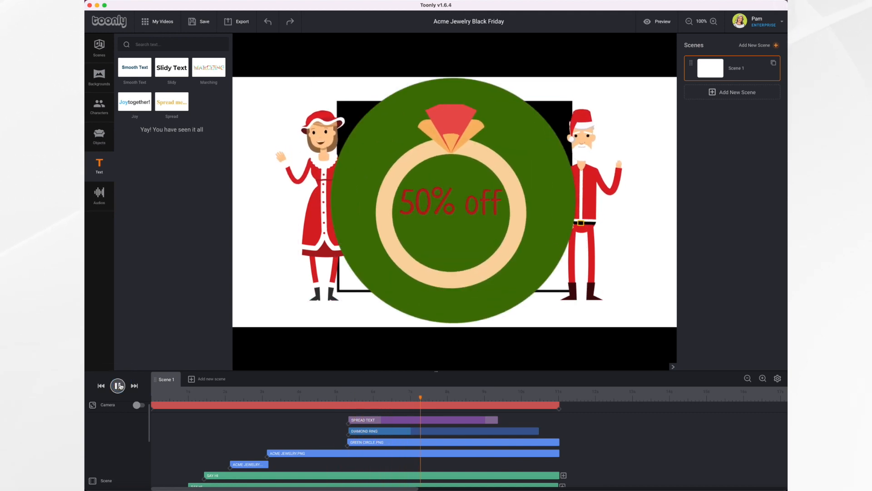
click(119, 385)
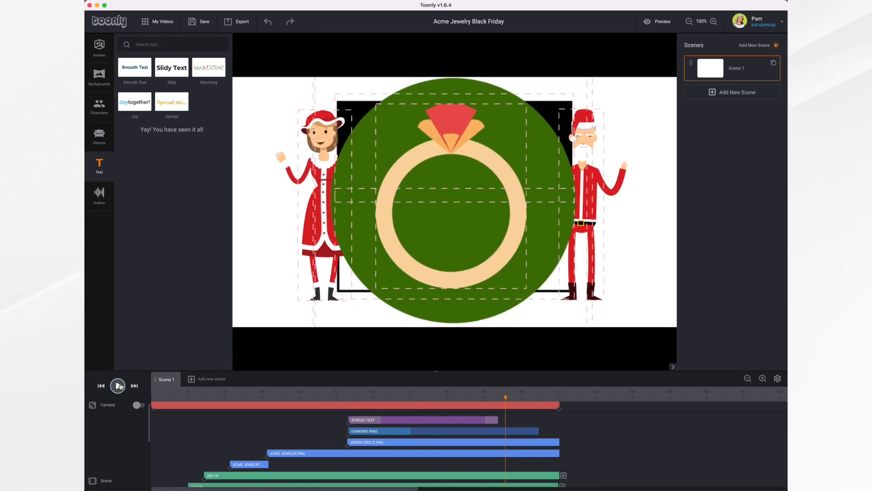
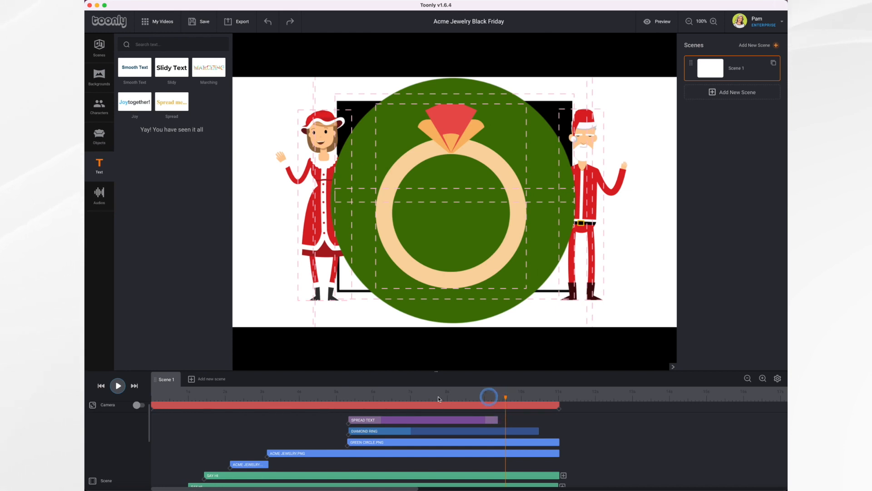
click(100, 386)
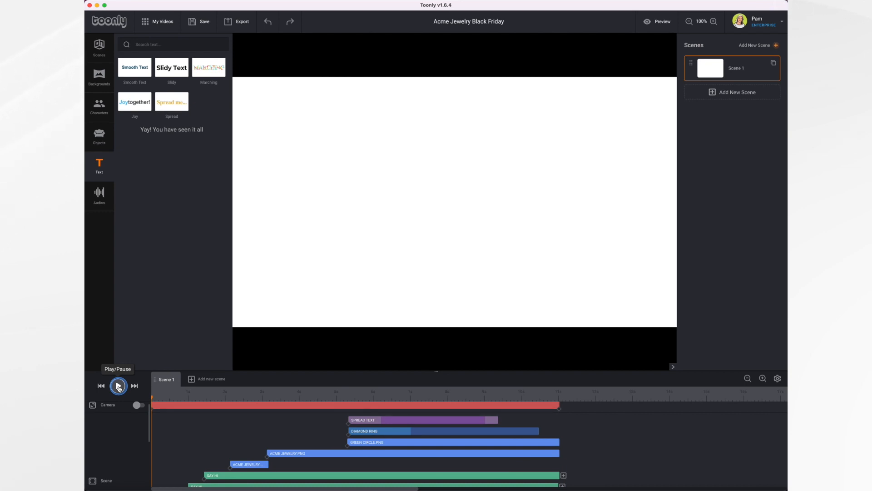
click(118, 386)
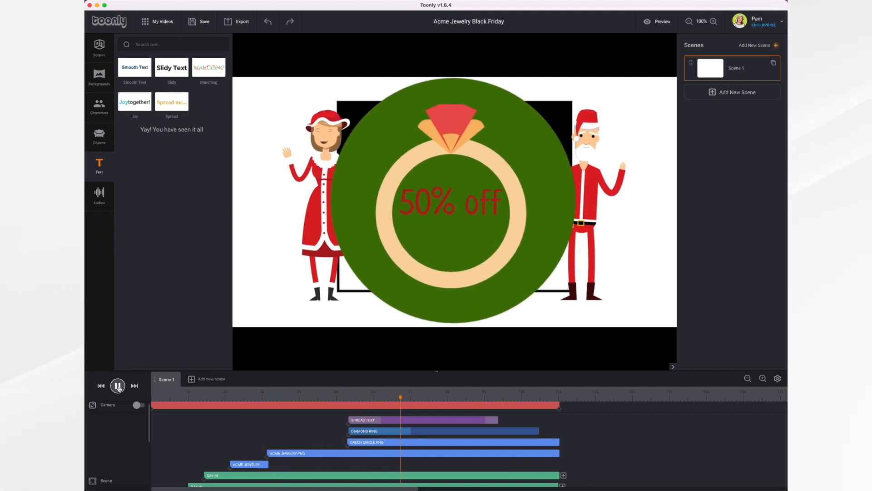
click(118, 386)
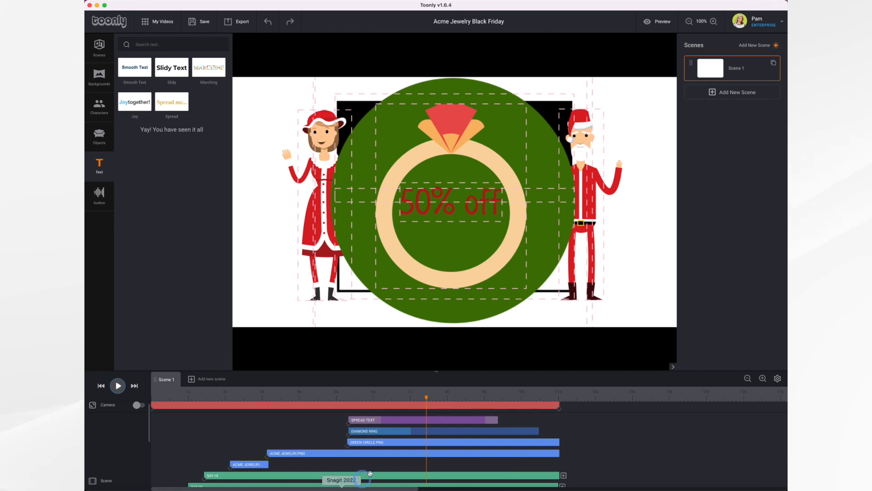
click(101, 386)
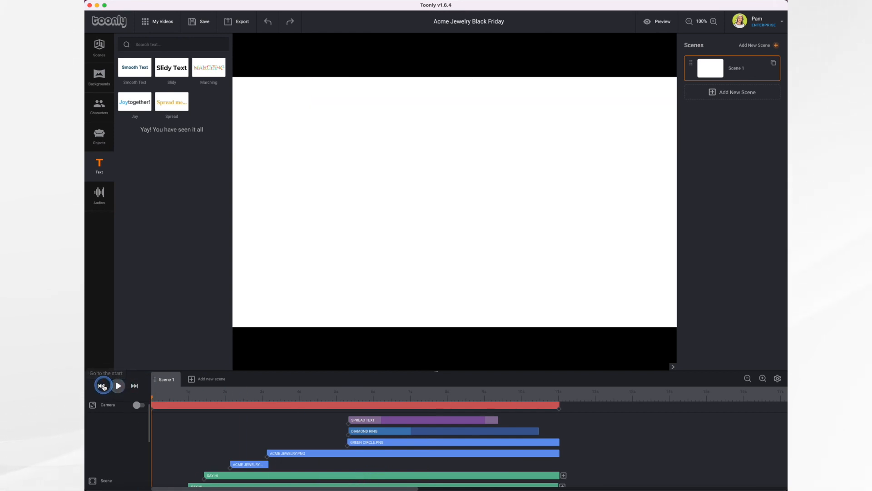
click(118, 386)
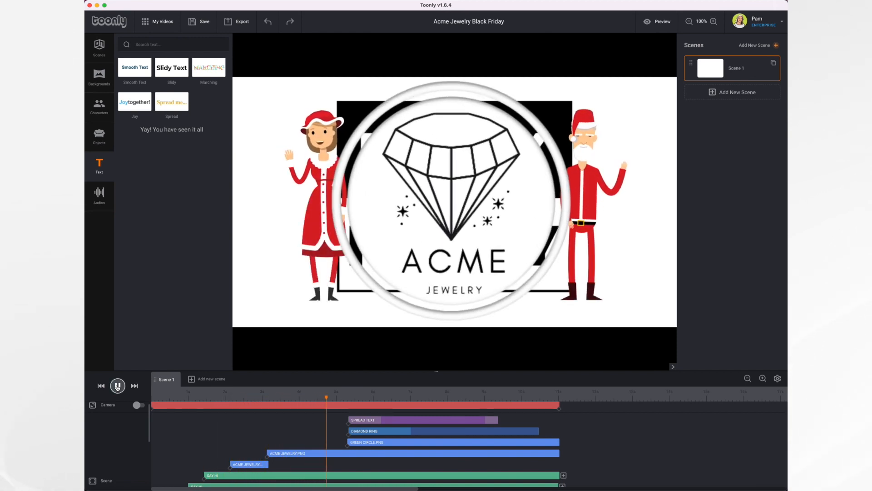
click(118, 386)
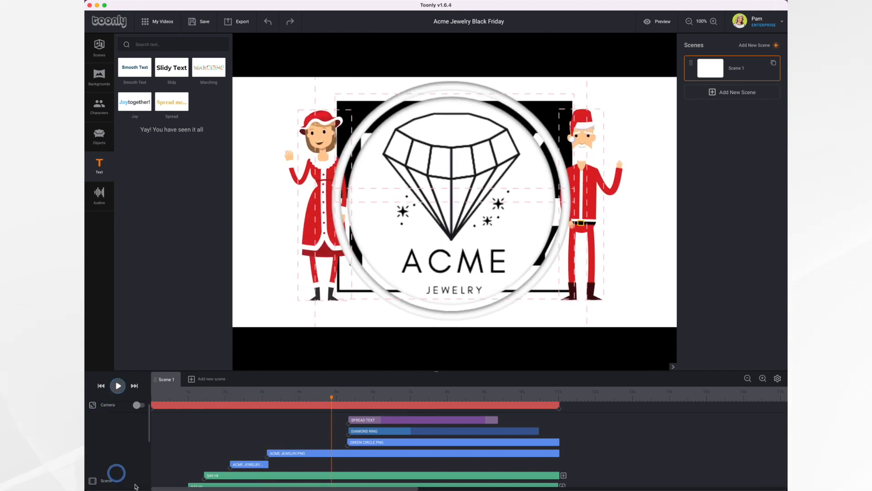
Move the green circle, diamond ring and "50% off" text clips together to start at about 4.9 seconds, and play back the scene.
click(365, 442)
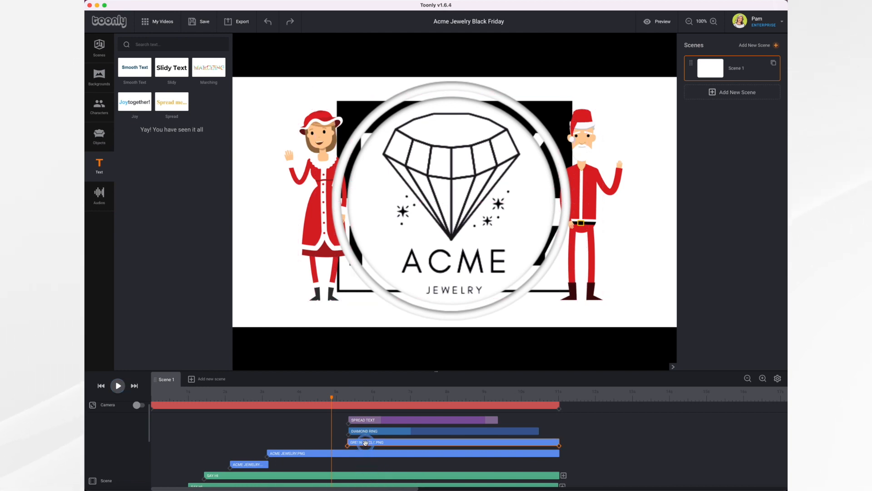
click(366, 439)
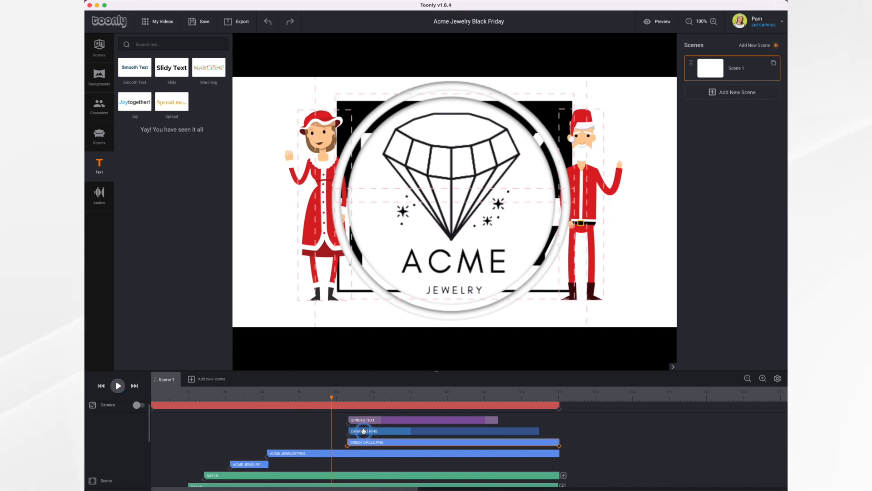
shift+click(364, 430)
shift+click(366, 419)
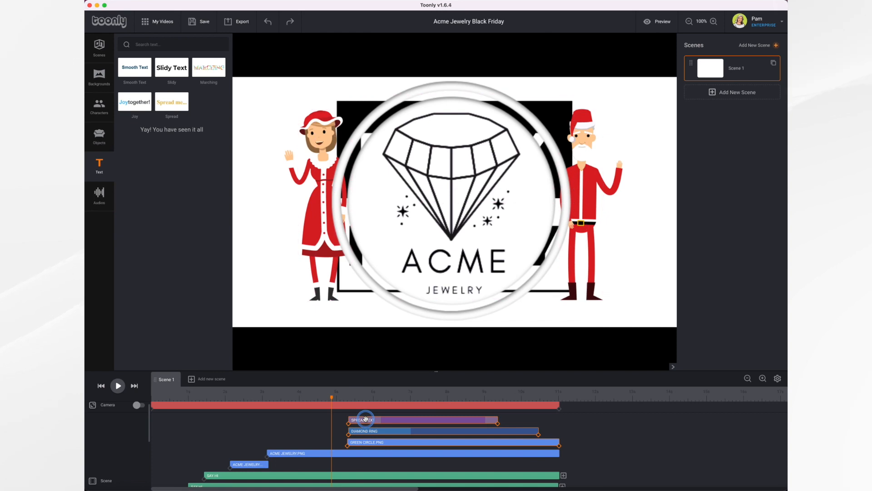
drag(366, 419, 348, 419)
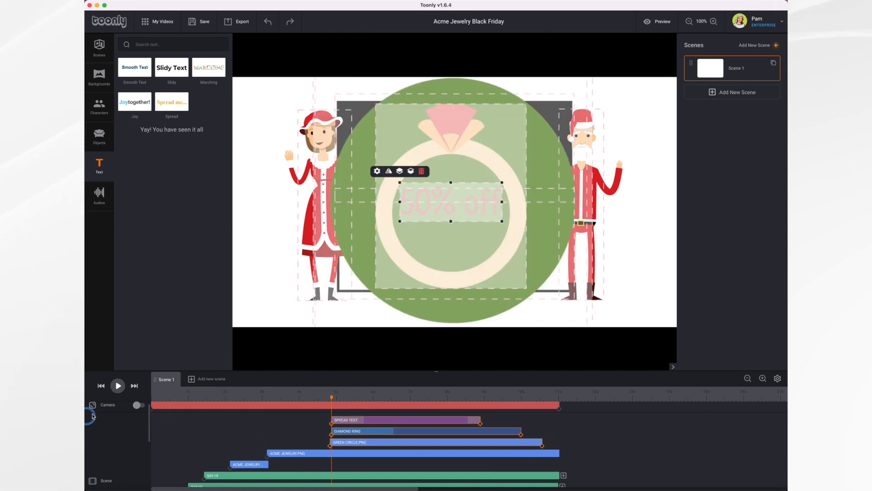
click(101, 386)
click(118, 387)
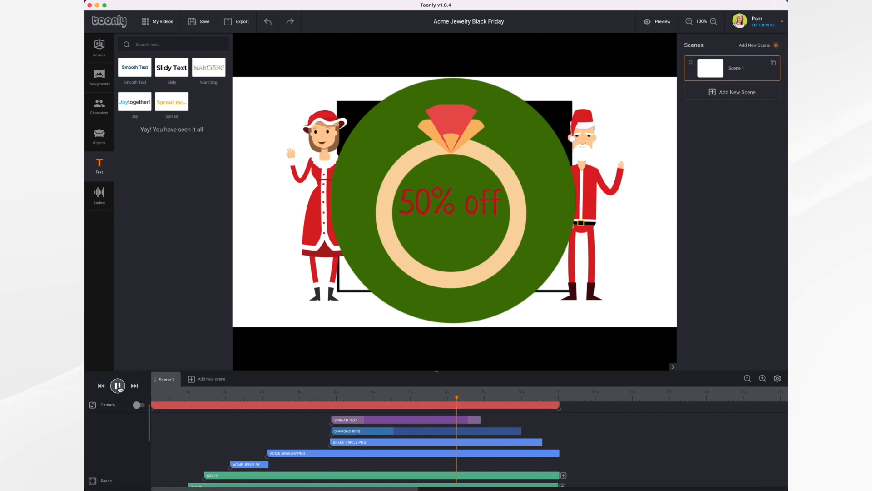
click(118, 386)
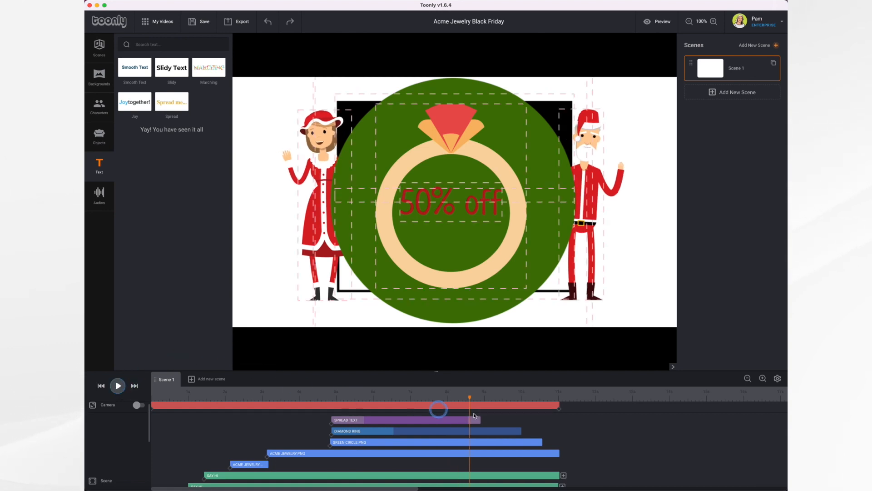
Trim the "50% off" text, diamond ring and green circle clips to end together at about 8.6 seconds, and play back the result.
drag(481, 420, 469, 420)
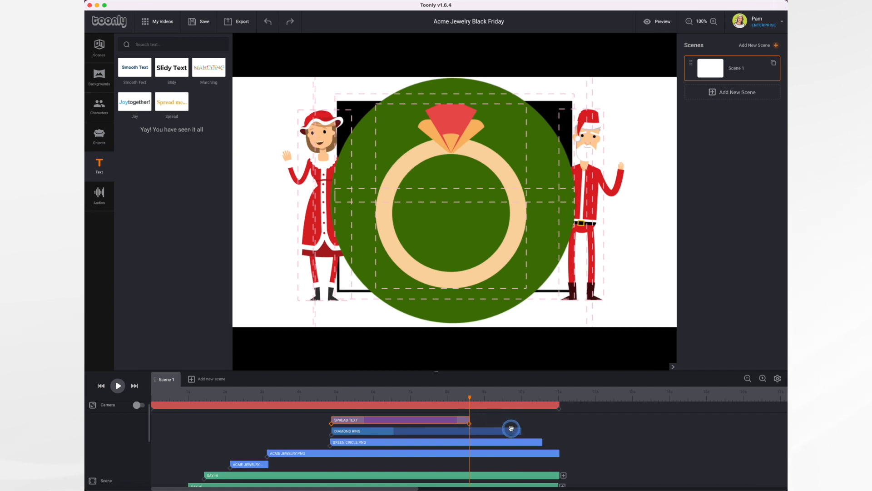
drag(519, 431, 470, 431)
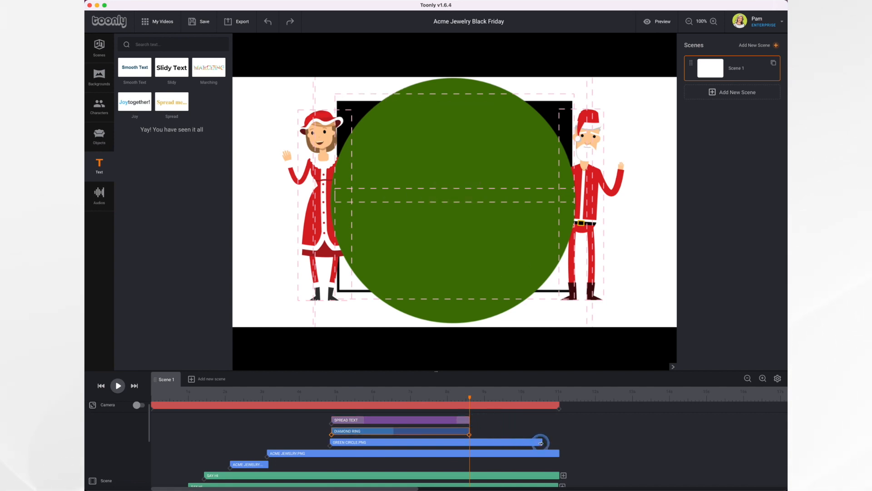
drag(541, 443, 470, 446)
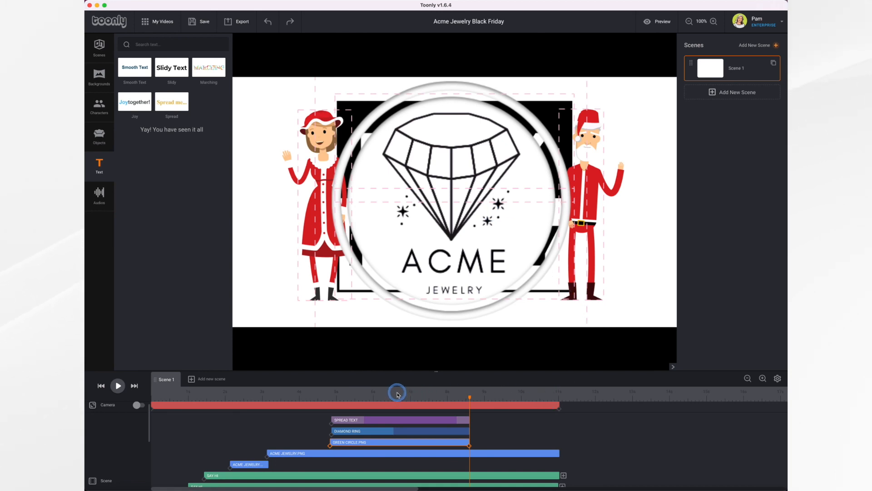
click(335, 397)
click(118, 386)
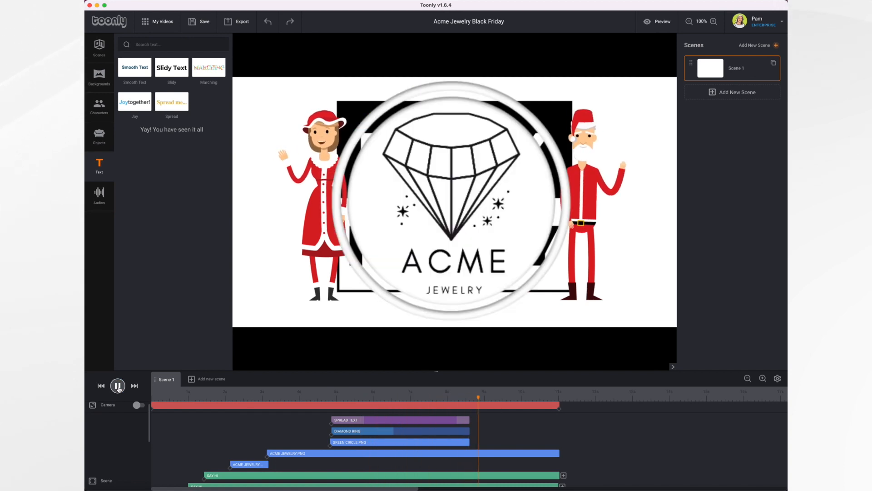
click(481, 397)
Set the green circle's Out Effect to Shrink.
drag(481, 397, 446, 395)
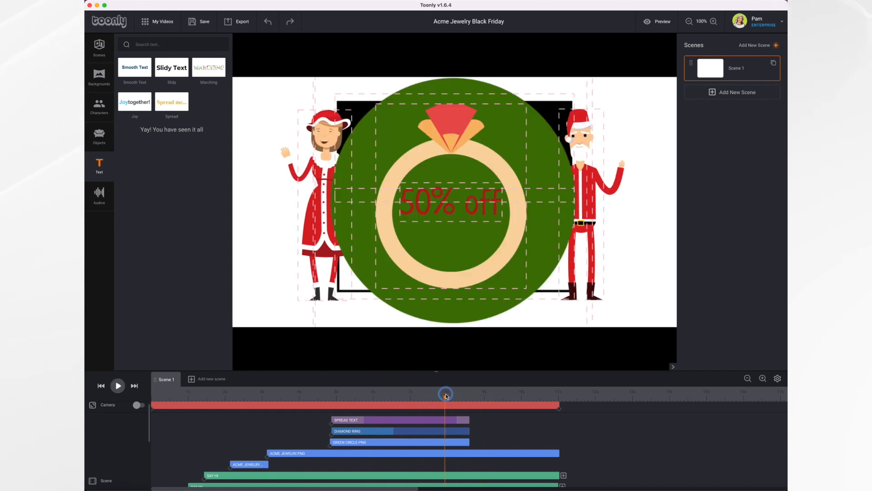
click(459, 442)
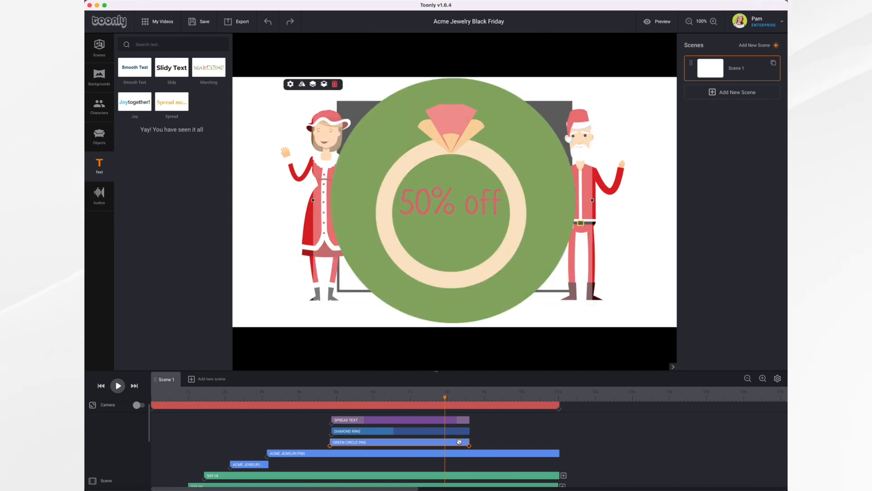
double_click(459, 441)
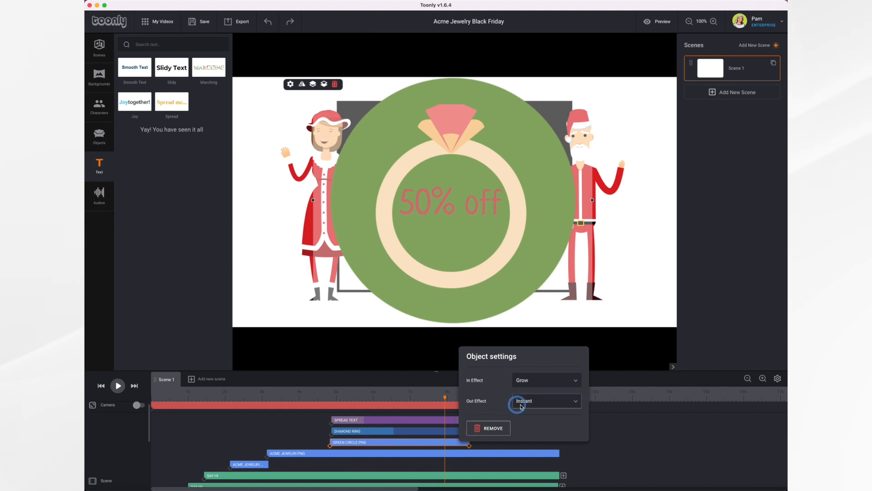
click(541, 403)
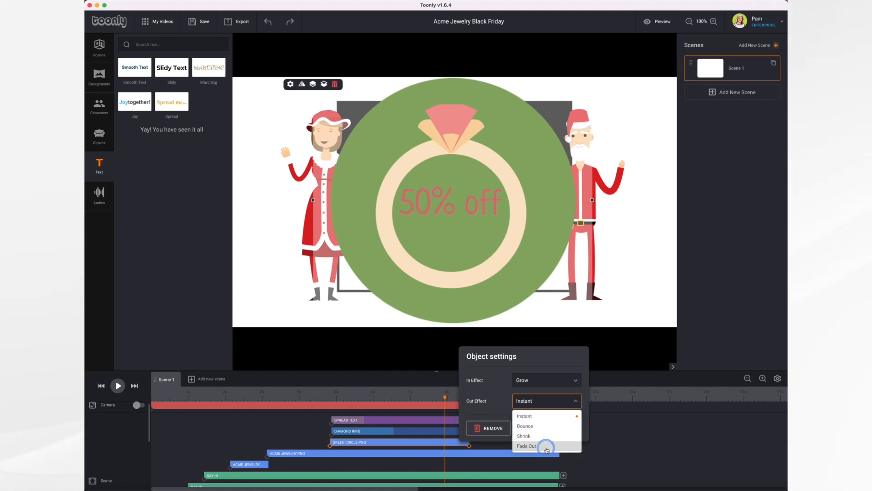
click(534, 436)
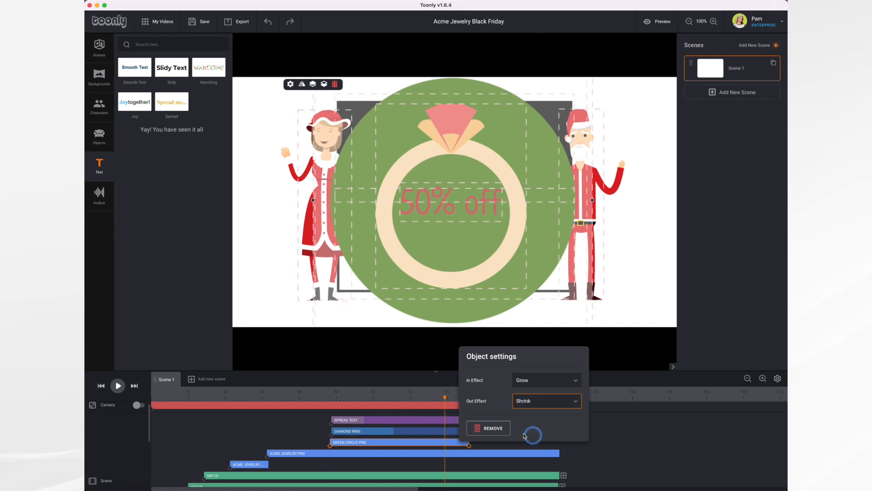
click(626, 441)
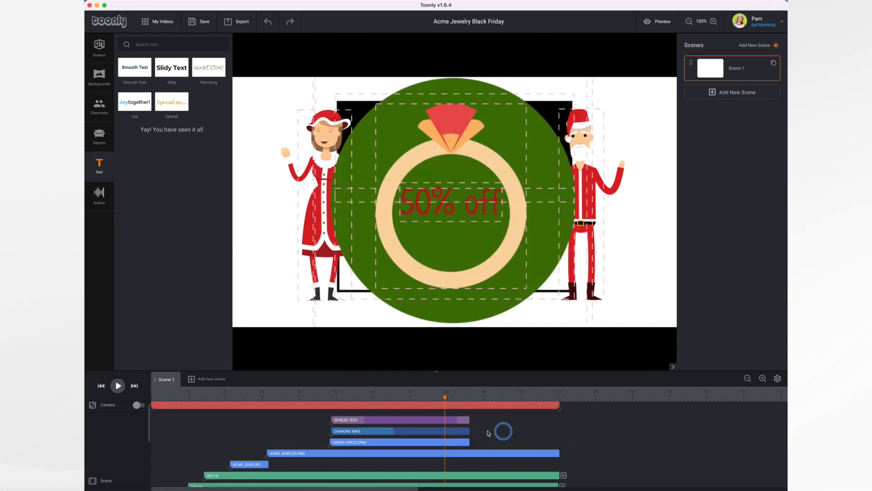
Set the diamond ring's Out Effect to Bounce.
click(457, 431)
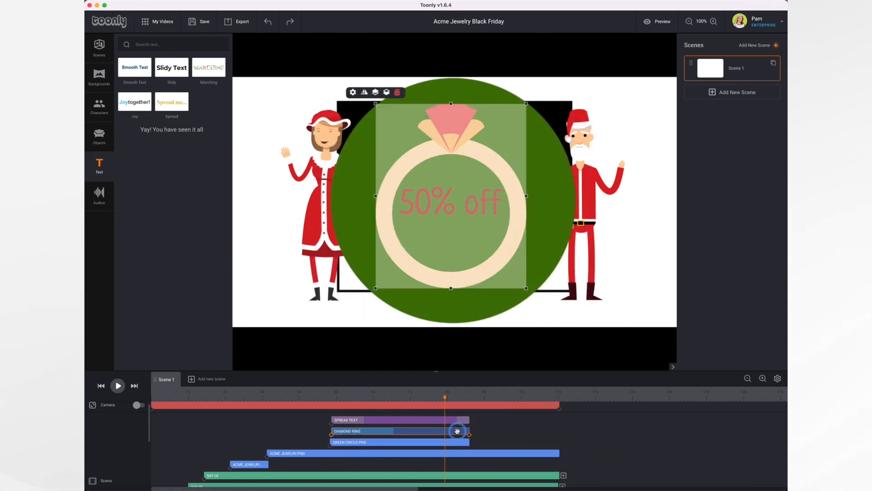
click(457, 431)
click(548, 391)
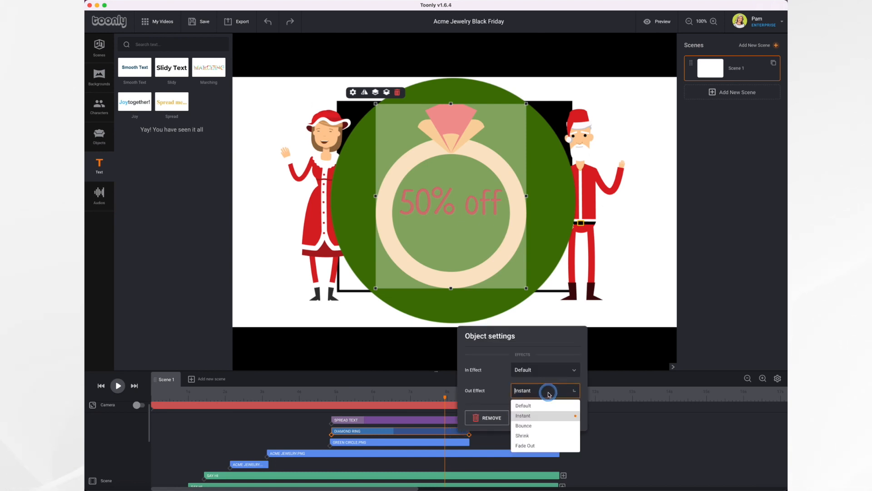
click(547, 426)
click(592, 439)
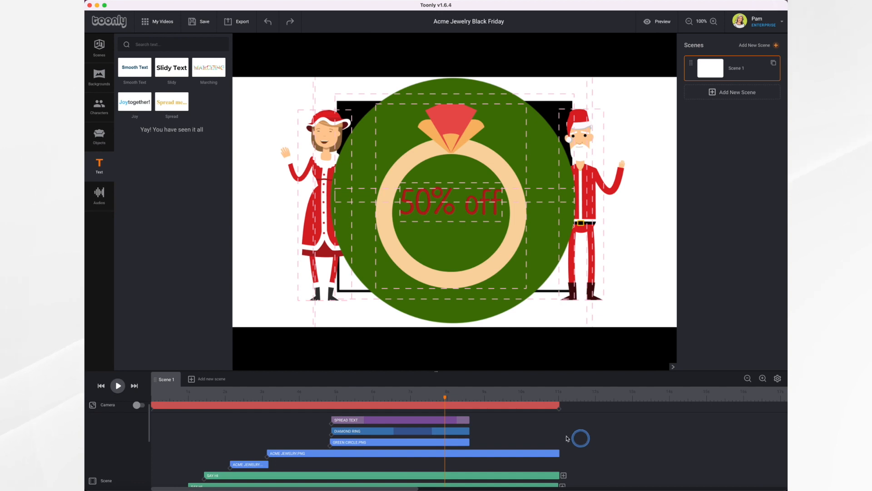
Play back the scene from about 4.5 seconds to check how the green circle, ring and text exit.
click(319, 398)
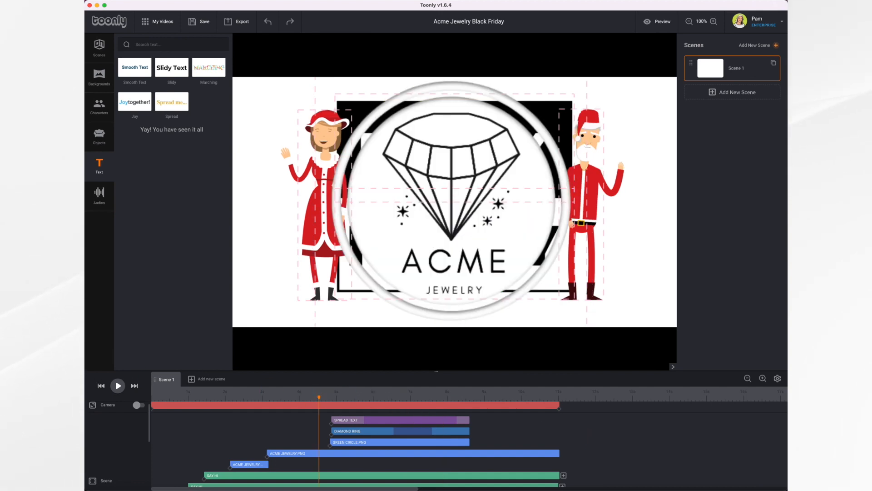
click(117, 386)
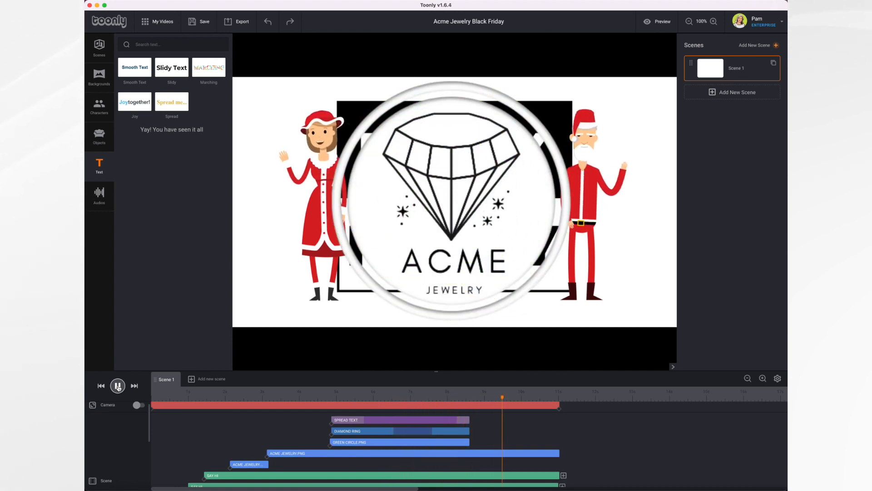
click(117, 385)
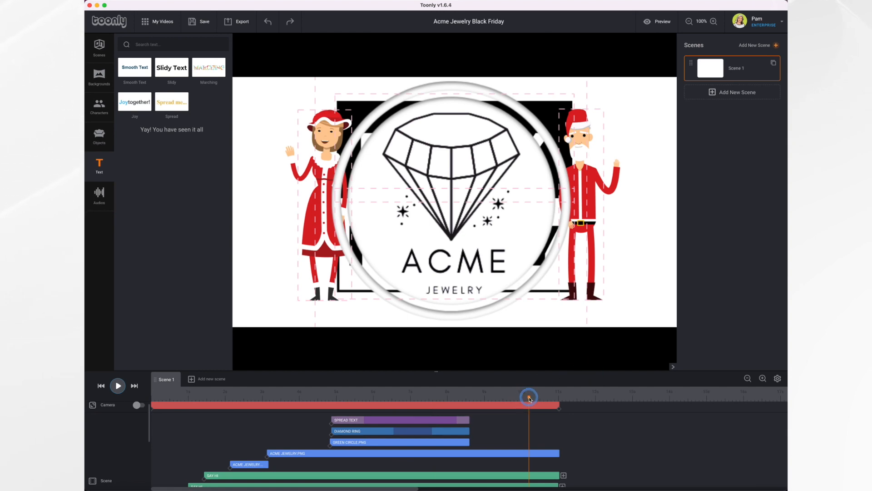
Trim the longer Acme Jewelry logo clip to end at about 10 seconds and set its Out Effect to Shrink.
drag(529, 398, 495, 401)
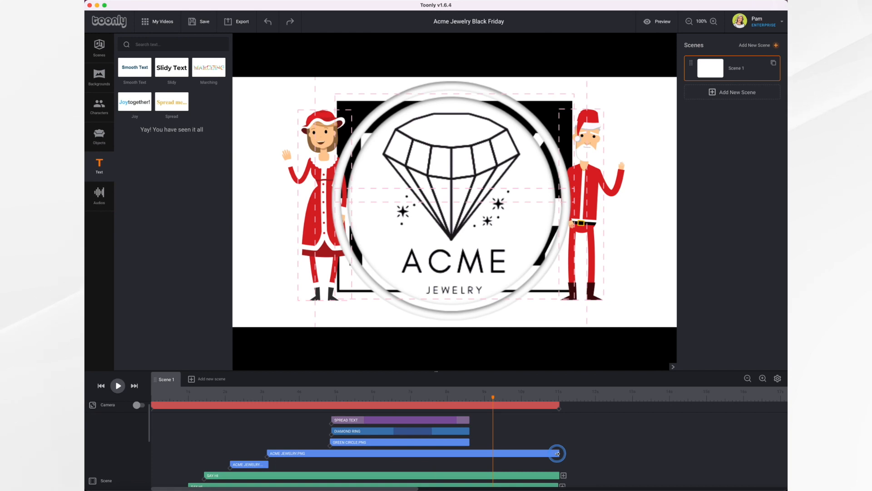
drag(558, 453, 524, 454)
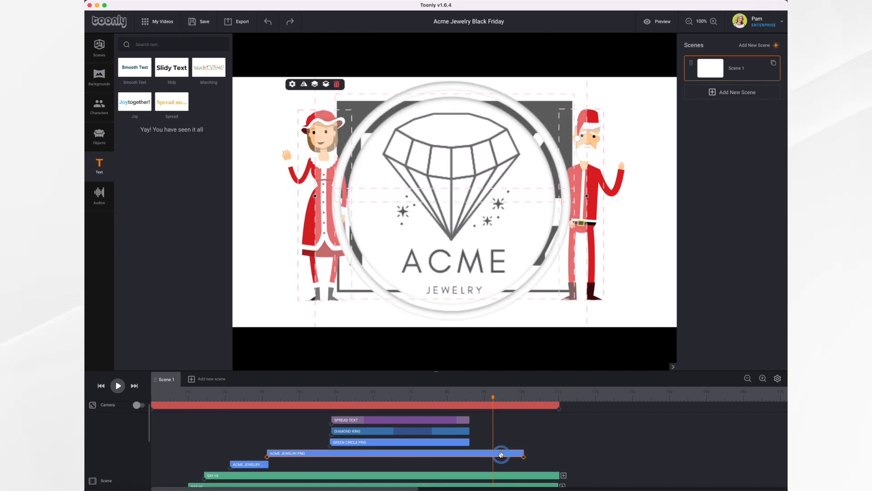
click(292, 85)
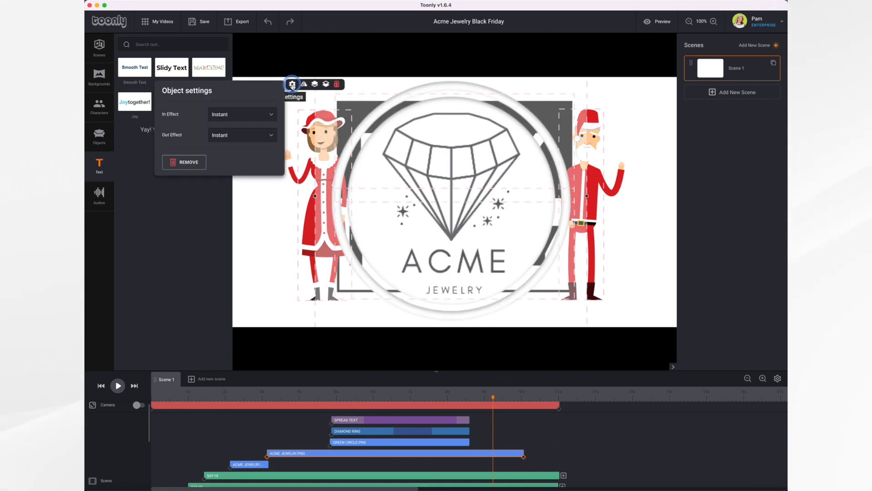
click(267, 137)
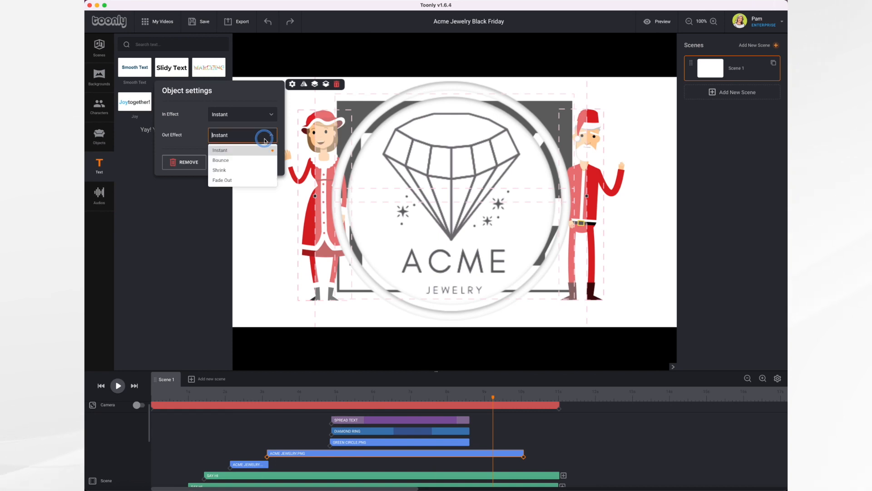
click(220, 170)
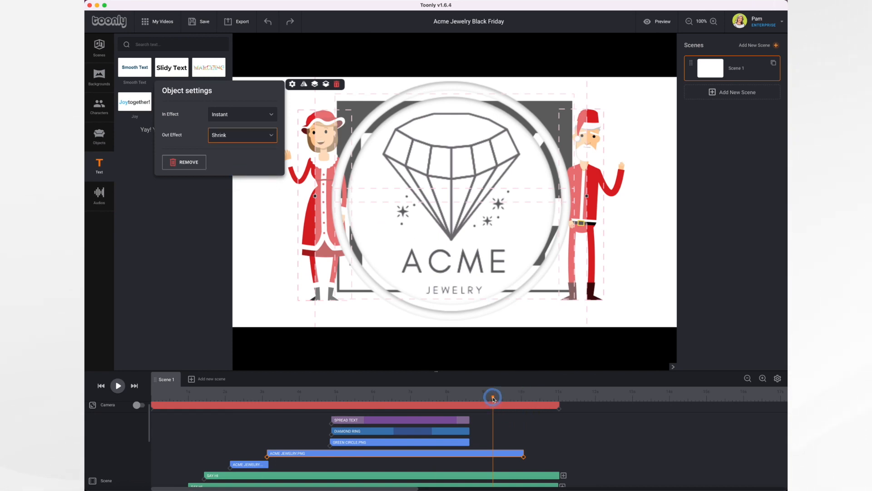
Play back the scene from about 8 seconds to its end and check the closing frames.
drag(494, 398, 445, 400)
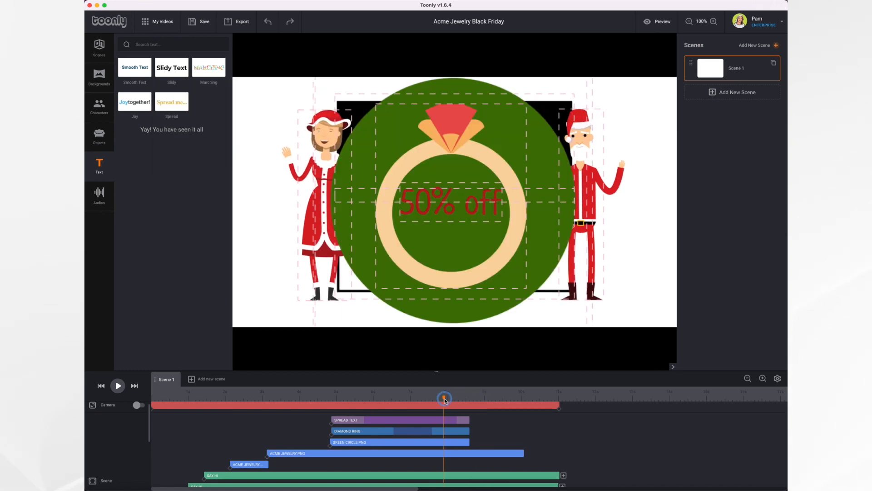
click(118, 387)
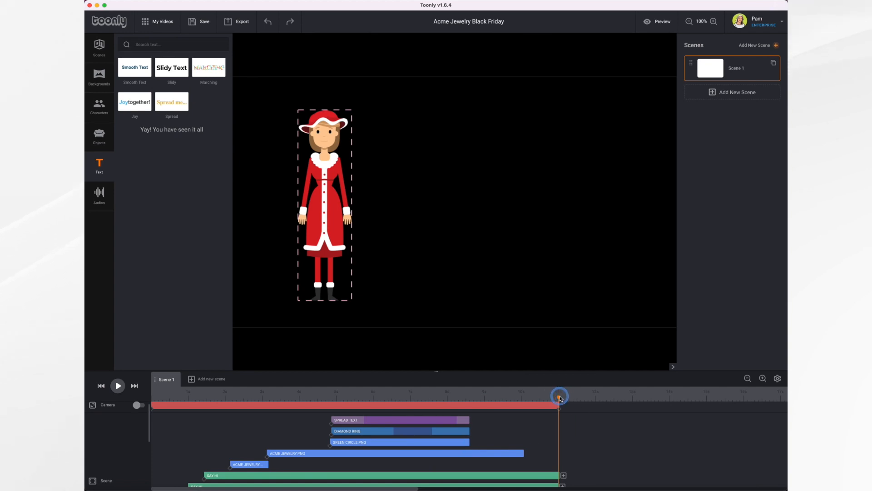
mouse_move(558, 398)
mouse_down()
mouse_move(506, 401)
mouse_move(561, 409)
mouse_move(547, 409)
mouse_up()
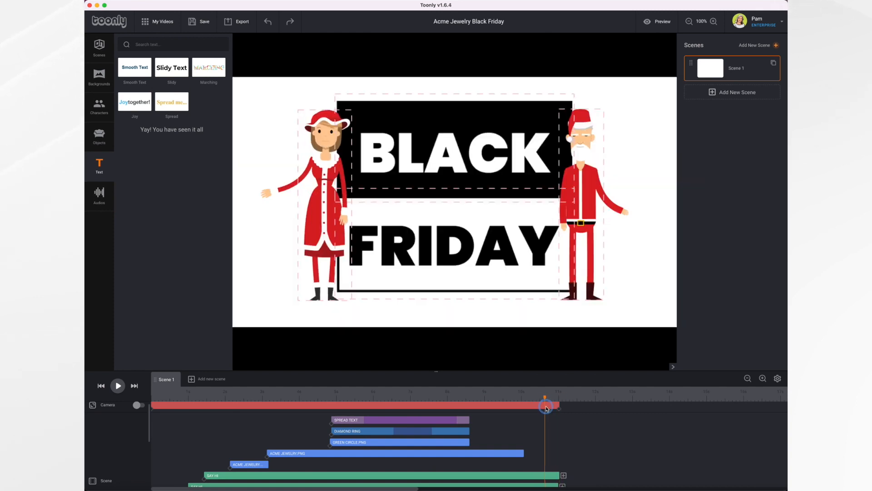
Extend the two Santa character clips, the long BLACK and FRIDAY sign clips and the solid background to about 15 seconds.
scroll(540, 463, down, 3)
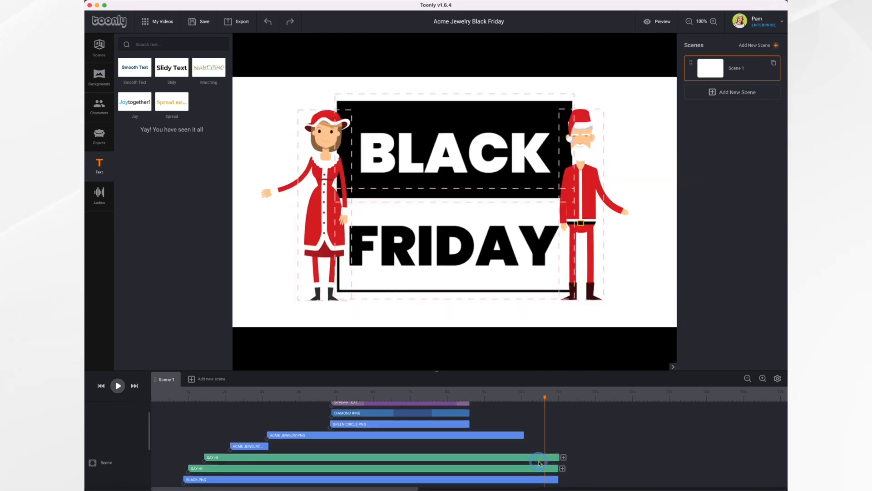
scroll(539, 462, down, 2)
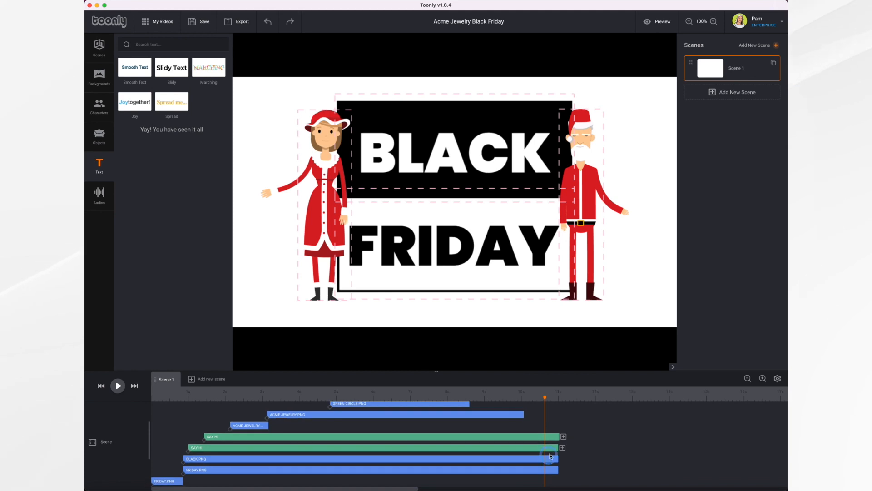
click(540, 437)
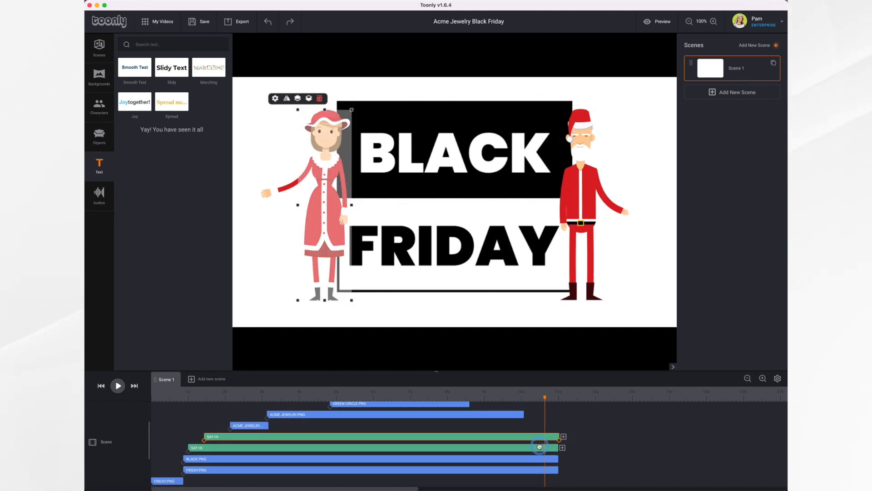
click(540, 448)
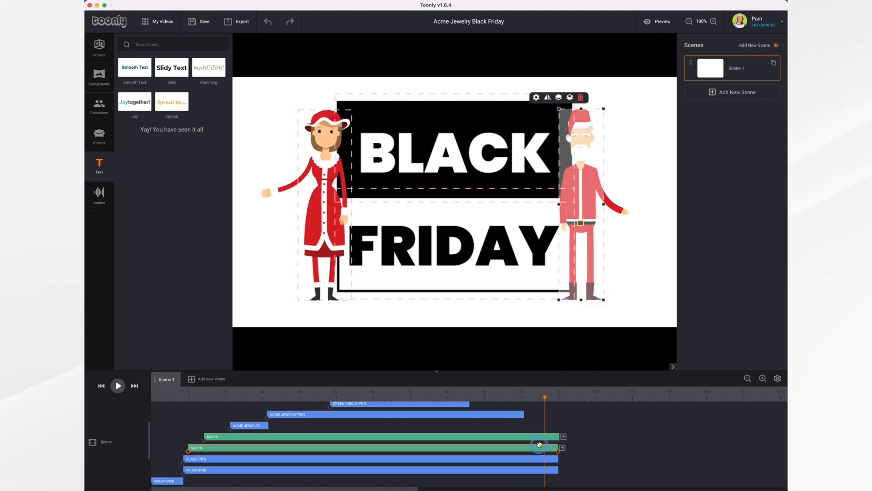
click(538, 436)
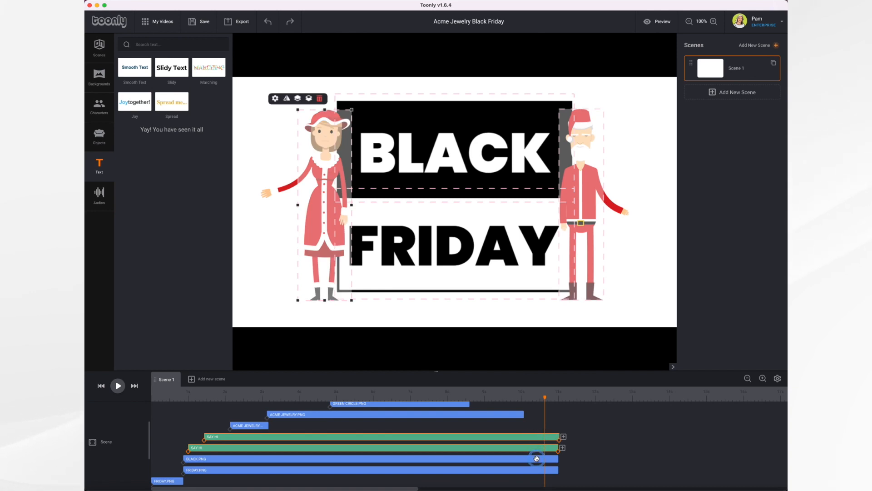
click(536, 459)
click(536, 470)
scroll(537, 470, down, 3)
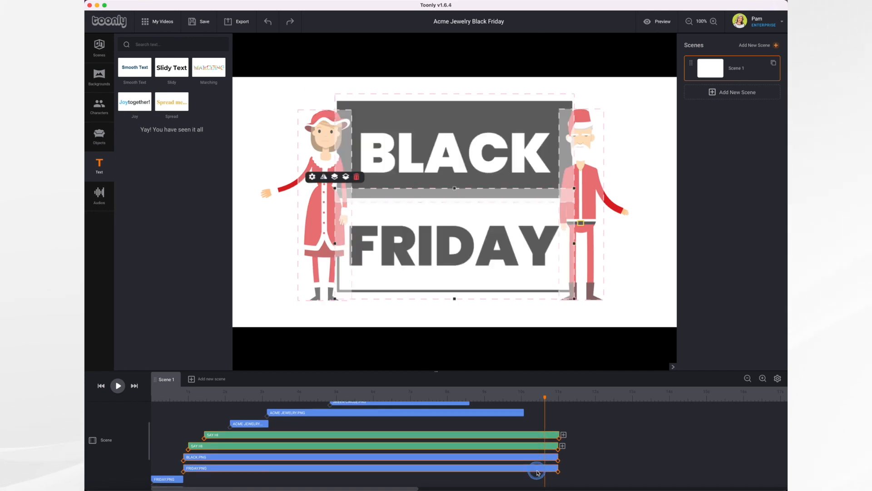
drag(559, 414, 706, 422)
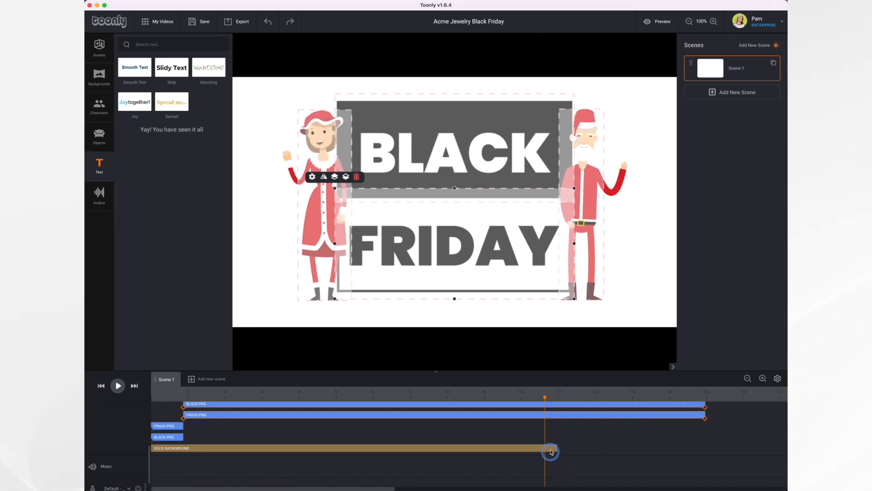
drag(551, 448, 704, 451)
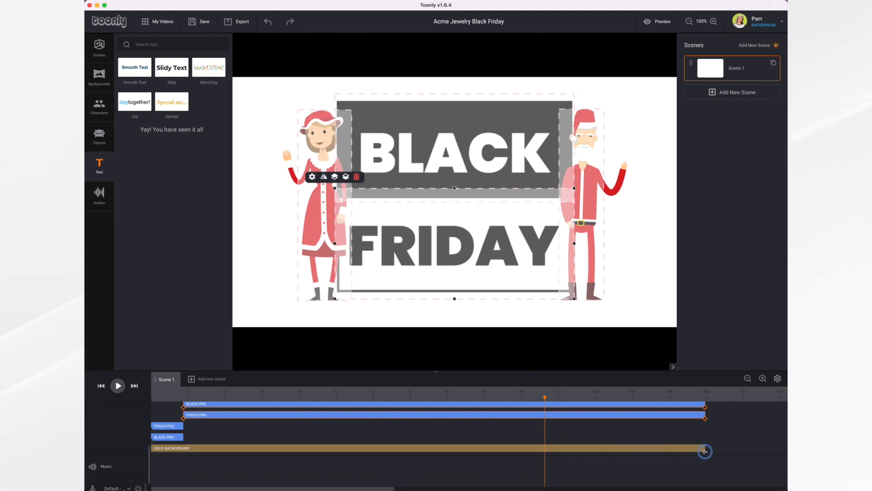
Play back the extended scene from about 7 seconds to its end.
scroll(611, 422, up, 5)
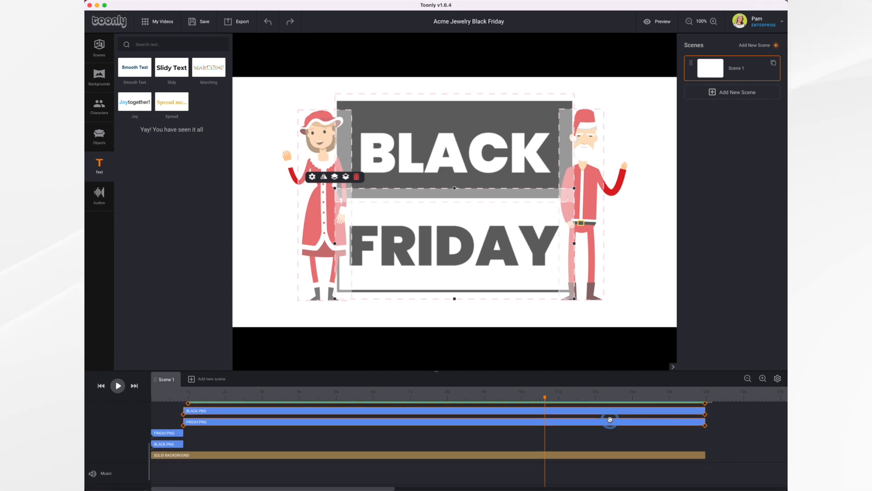
click(417, 395)
click(117, 386)
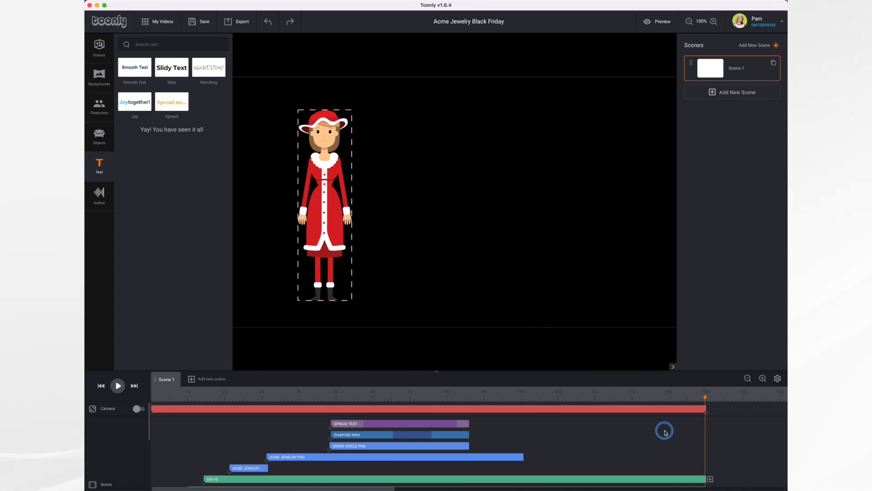
Enlarge the timeline around the scene's end and place the playhead just before 15 seconds, where all elements still show.
scroll(665, 431, right, 5)
scroll(665, 431, right, 4)
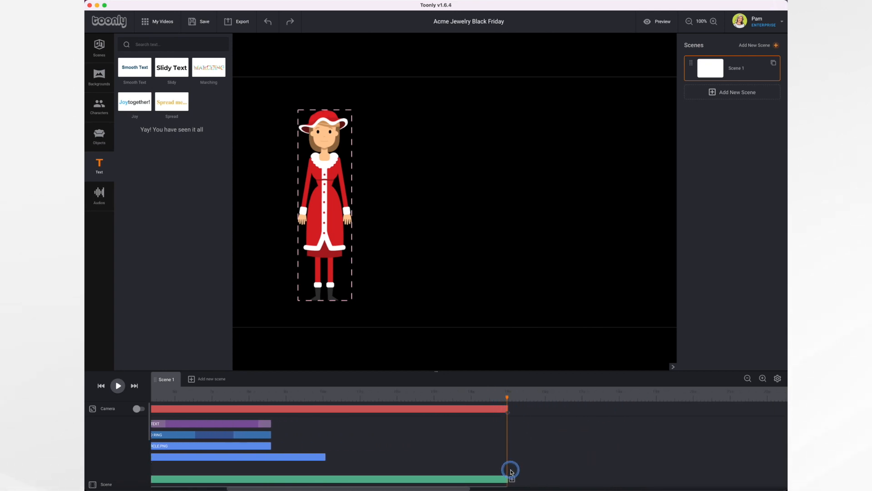
click(763, 378)
click(763, 378)
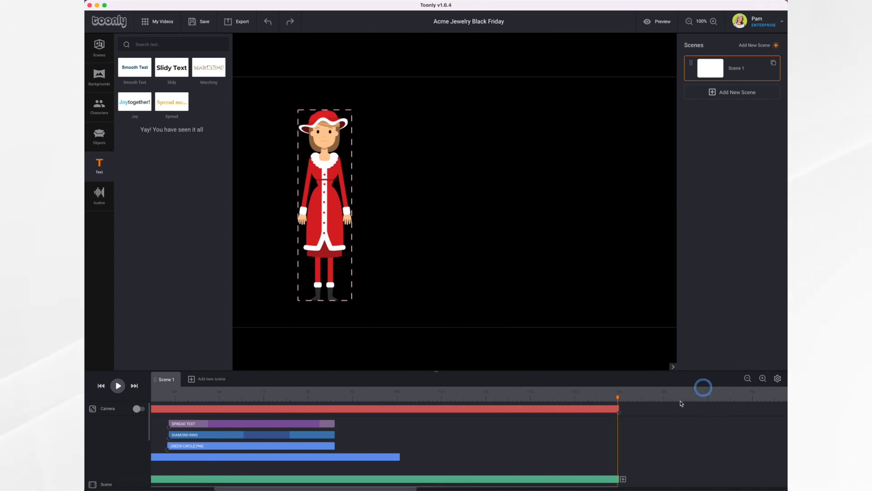
scroll(644, 446, right, 5)
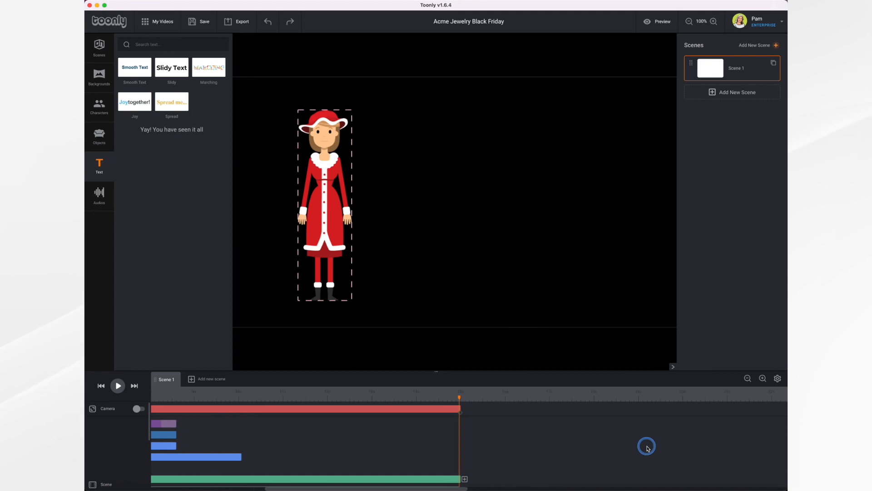
click(763, 379)
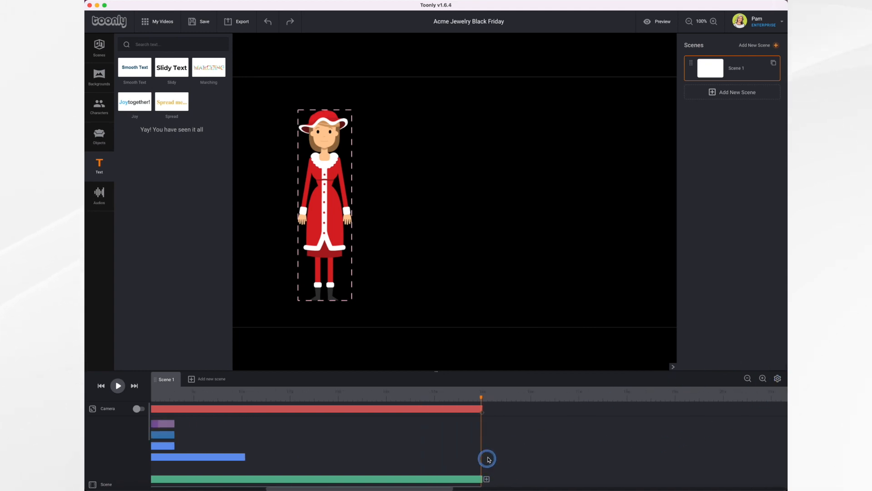
drag(482, 399, 480, 400)
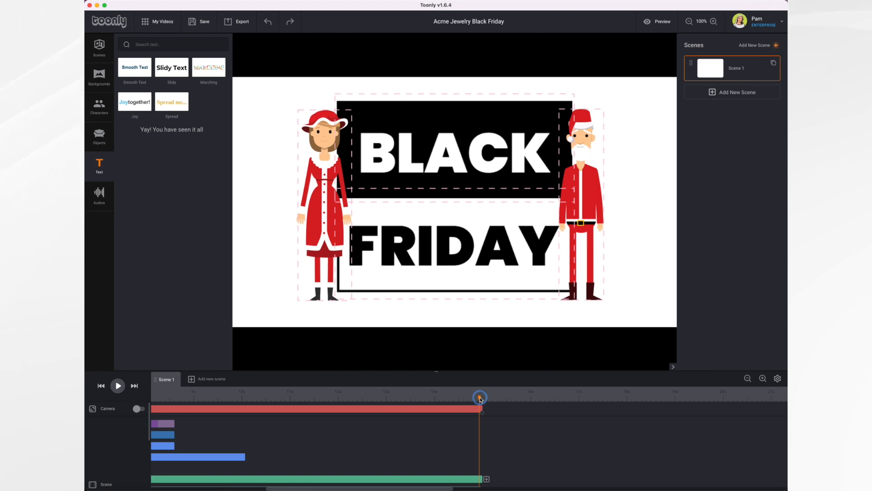
drag(482, 399, 482, 400)
Trim the ends of the two Santa character clips back to the playhead just before 15 seconds.
scroll(500, 457, down, 4)
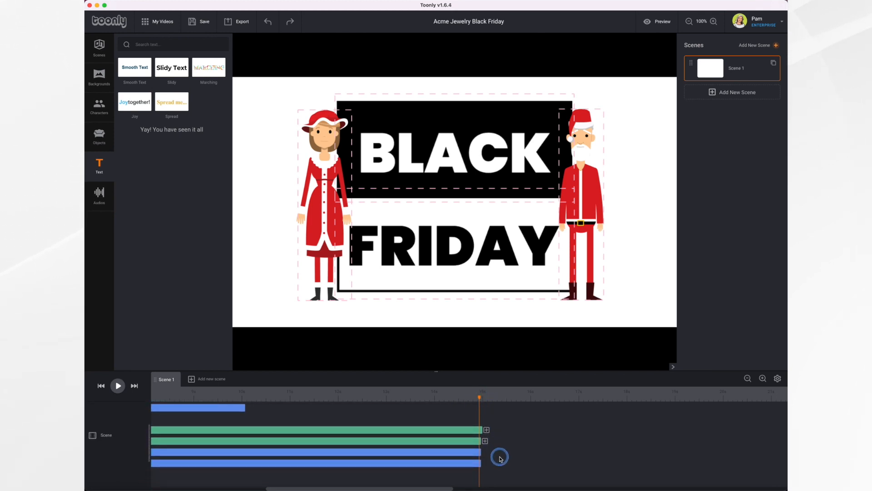
scroll(500, 456, down, 2)
scroll(493, 429, up, 5)
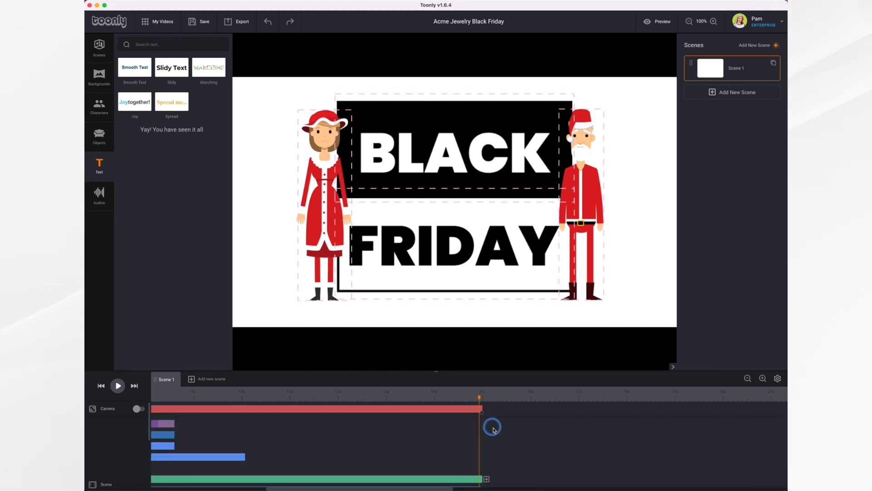
scroll(493, 429, down, 4)
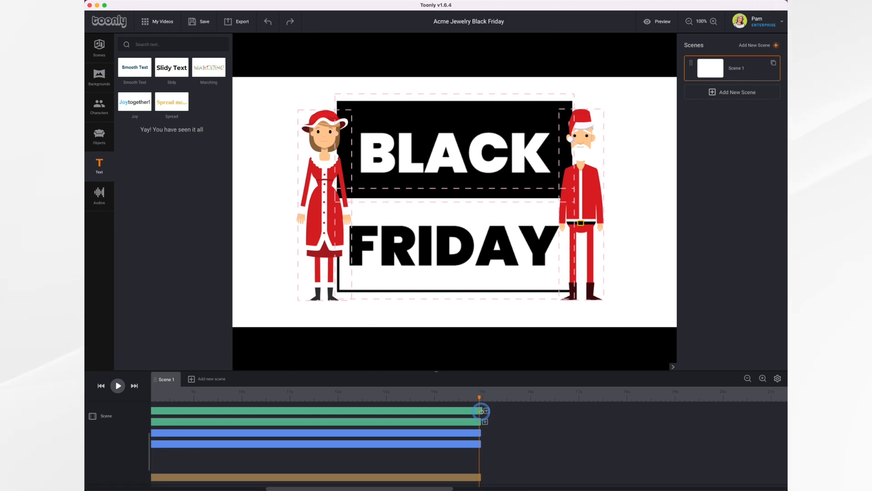
click(481, 411)
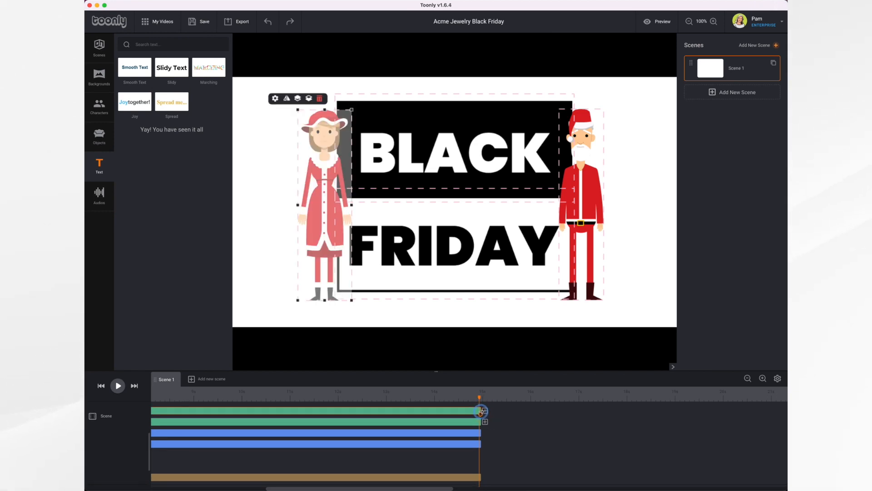
drag(482, 411, 478, 423)
click(480, 422)
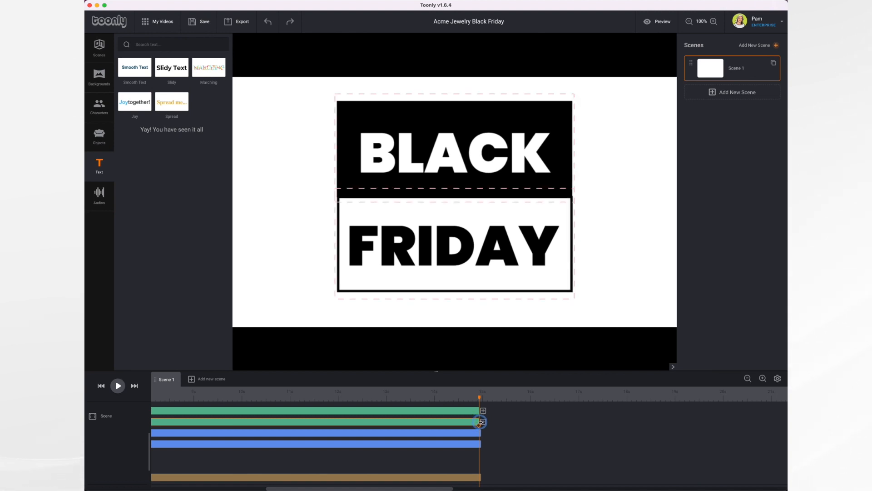
Trim the long BLACK and FRIDAY sign clips and the solid background to the same end point and play back the ending.
click(478, 433)
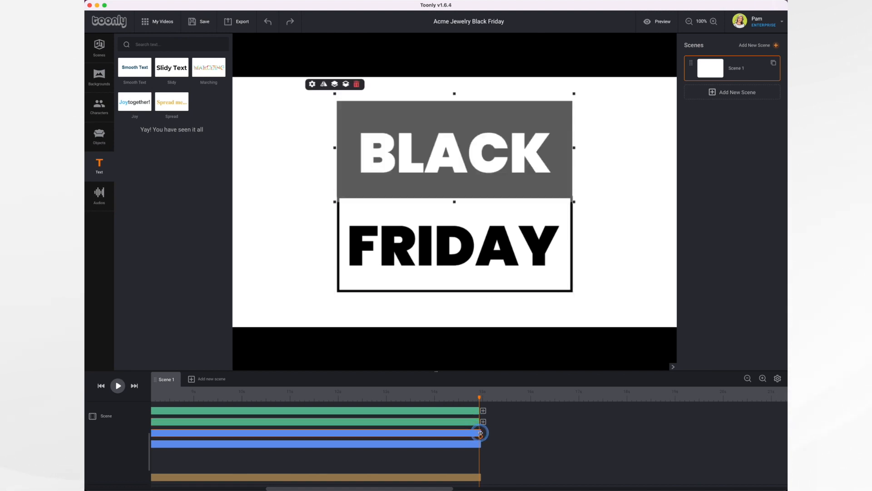
drag(481, 433, 479, 443)
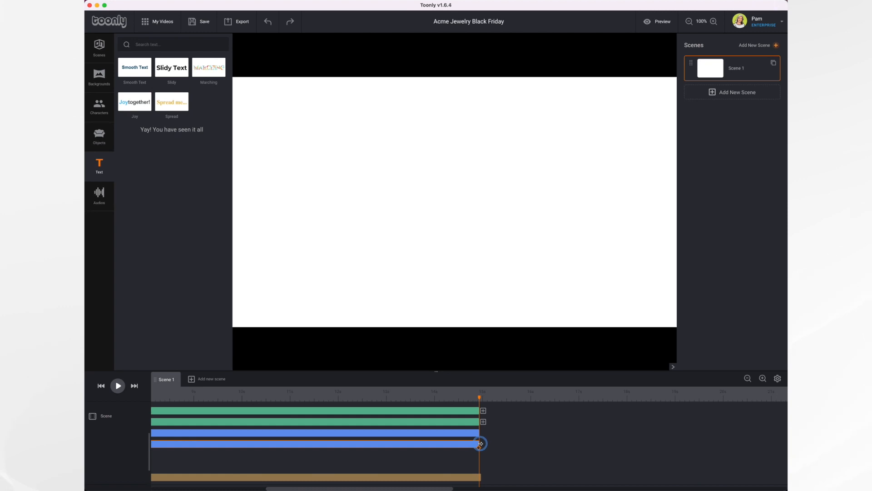
drag(478, 477, 477, 478)
scroll(473, 454, up, 3)
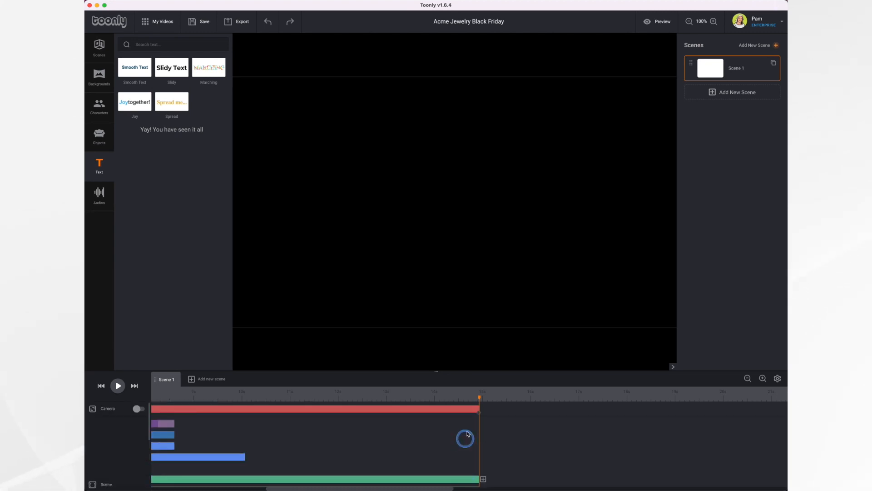
click(440, 394)
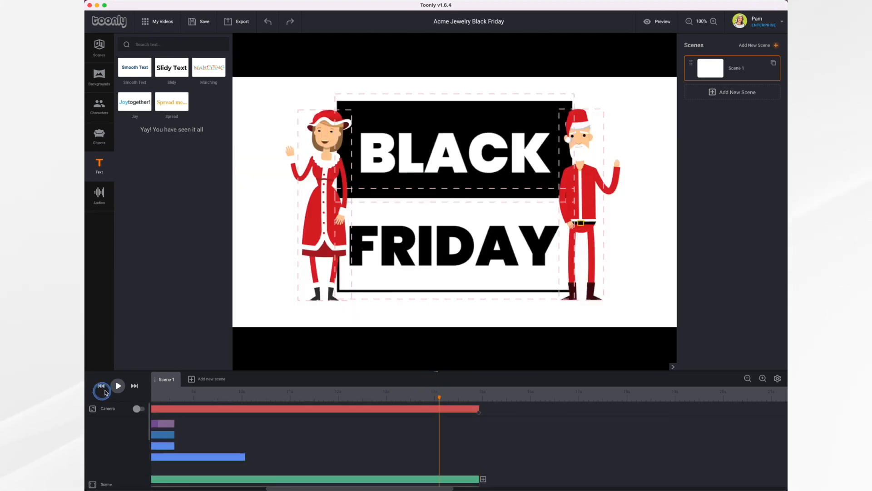
click(117, 386)
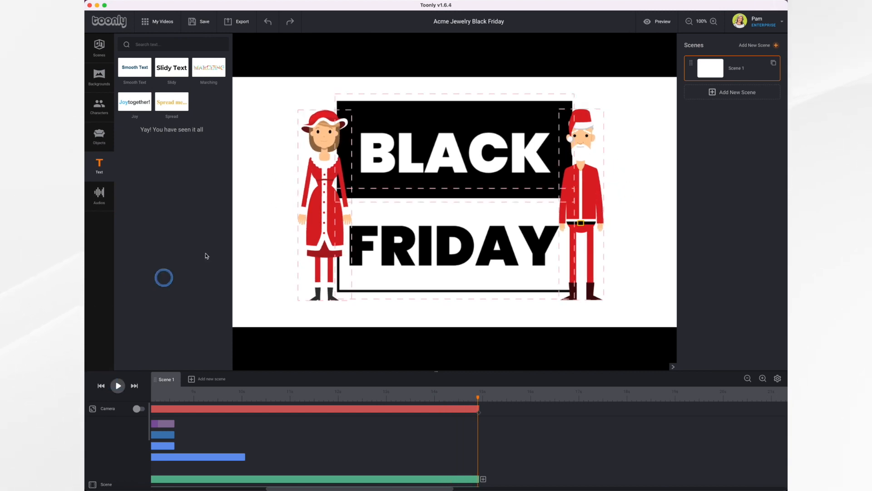
Record a microphone voiceover for the whole scene.
click(98, 194)
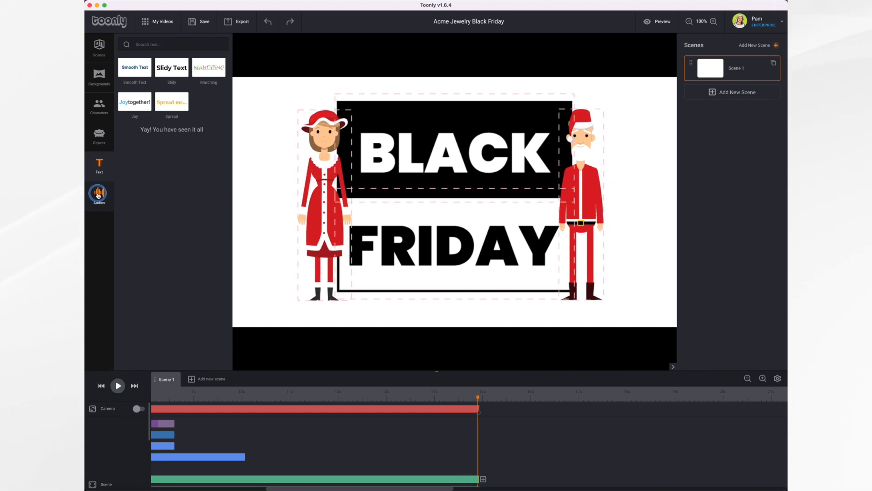
click(99, 195)
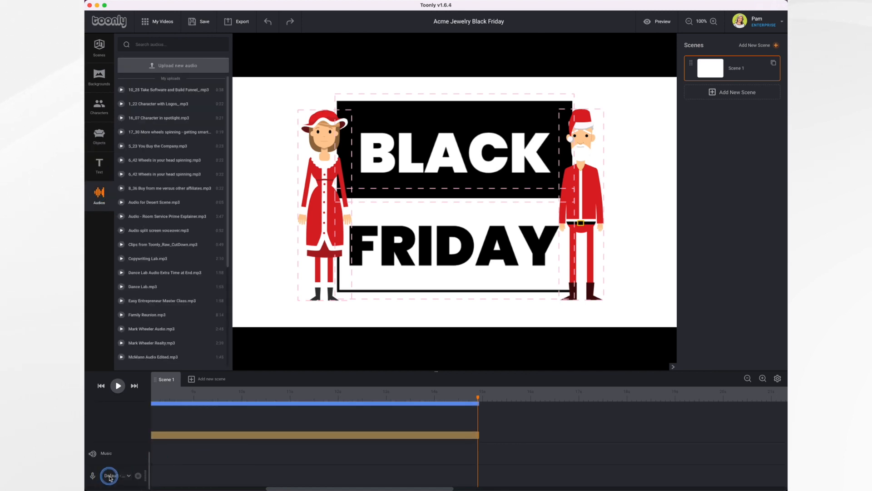
click(139, 477)
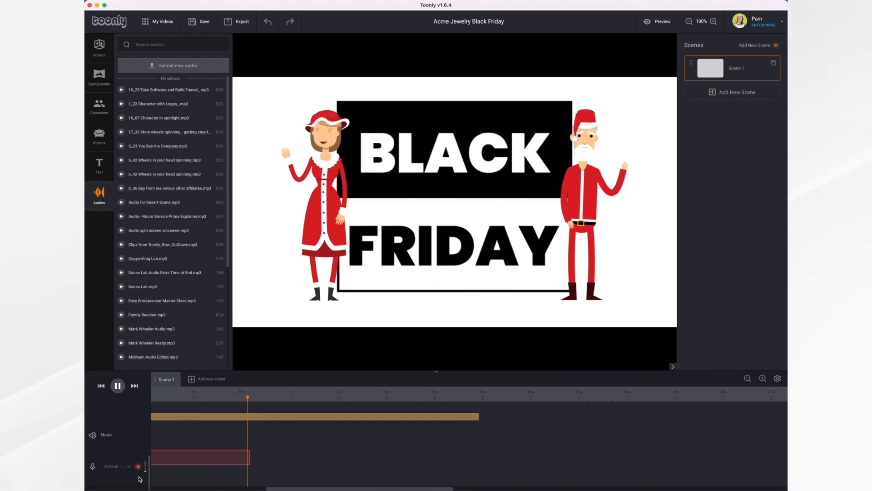
click(137, 467)
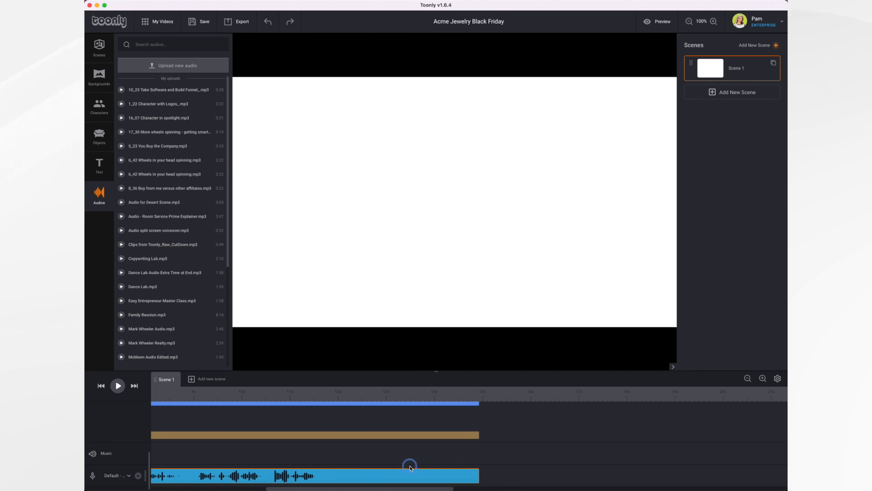
Shrink the timeline view, trim the silence from the start of the voiceover, and play back the scene.
click(749, 378)
click(749, 379)
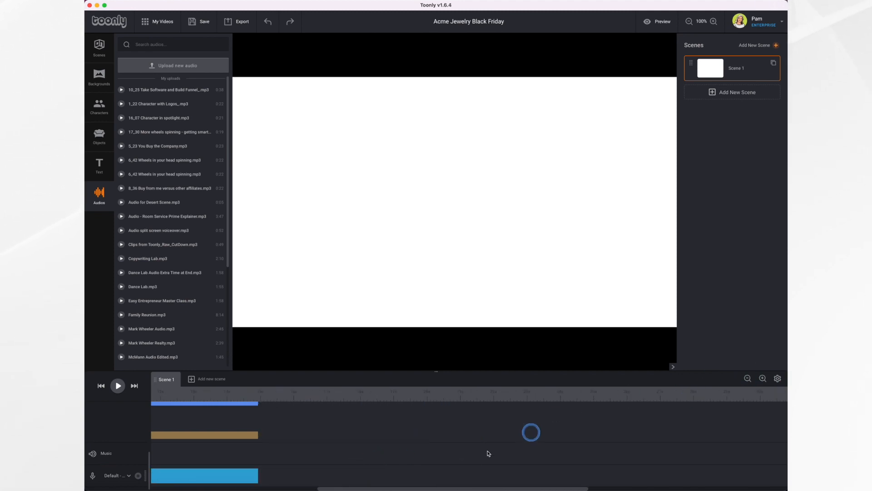
scroll(402, 452, left, 9)
drag(152, 474, 189, 476)
click(117, 385)
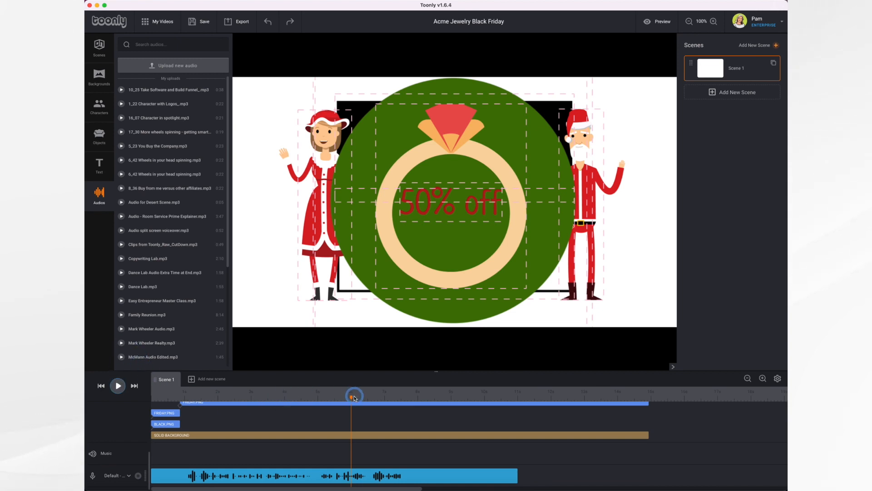
Shift the voiceover's speech to start at about 3 seconds, when the Acme logo shows, and play back the scene from the beginning.
drag(351, 398, 244, 397)
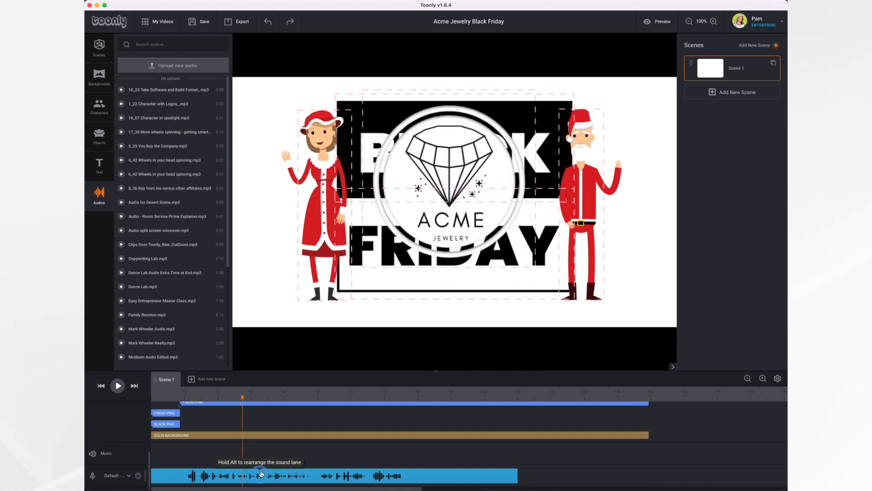
drag(267, 475, 322, 479)
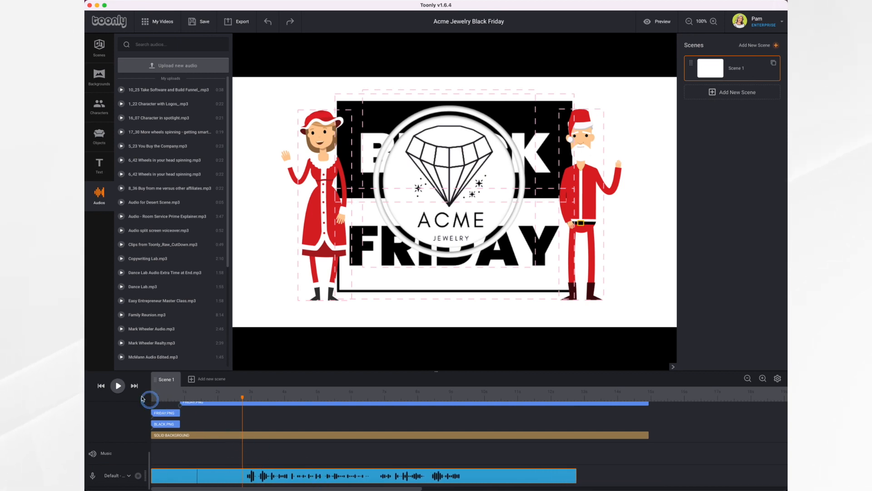
click(100, 387)
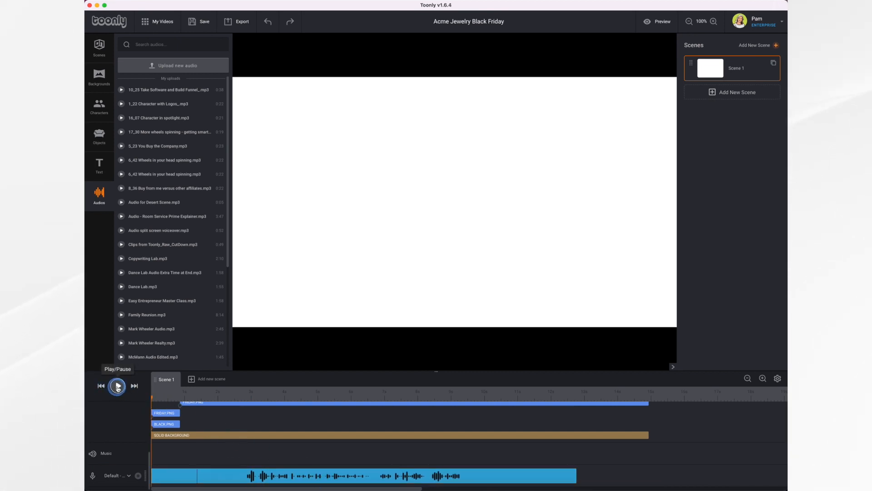
click(117, 386)
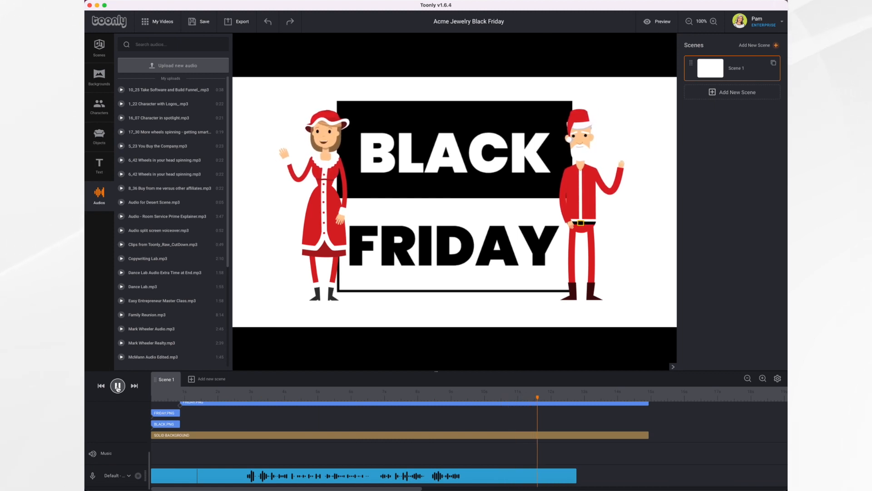
click(117, 386)
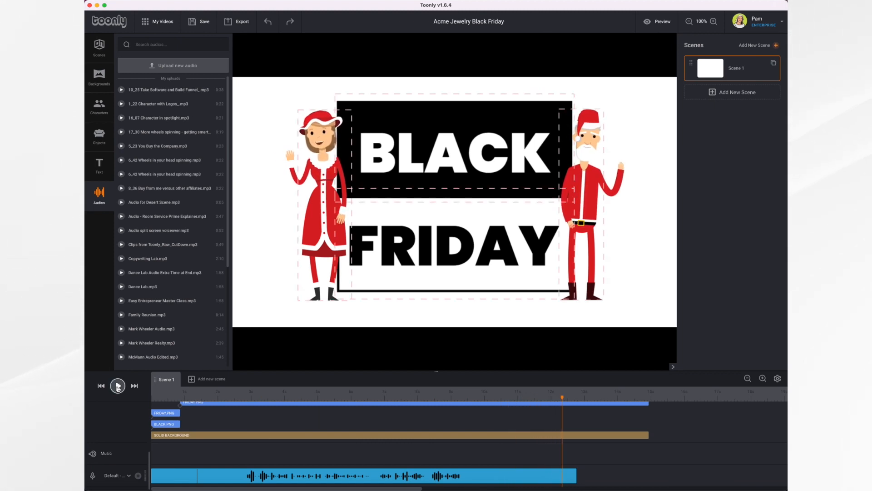
Add the Move Along track as background music, skip its quiet intro, and set its volume to 14% with Fade Out and Playthrough on.
scroll(123, 197, down, 20)
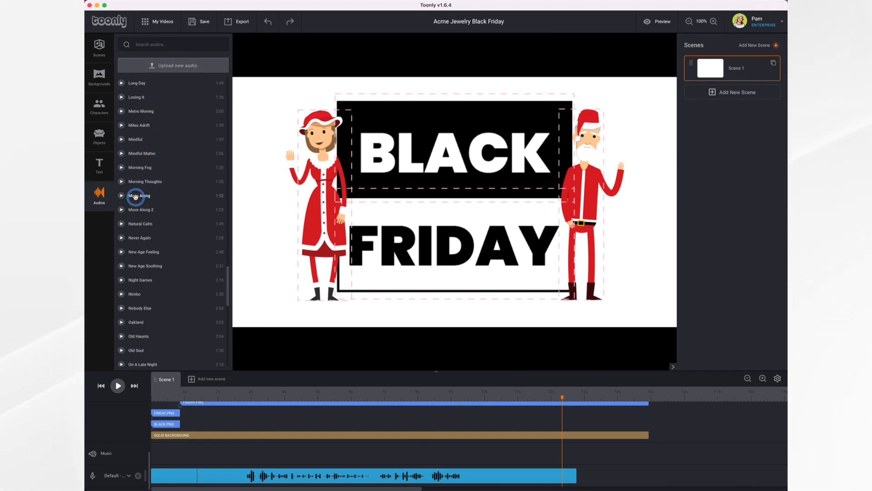
drag(135, 196, 176, 454)
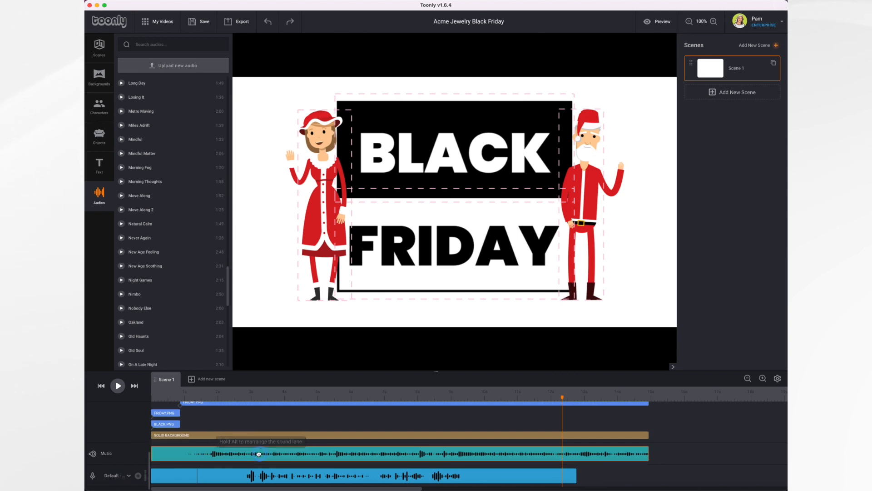
drag(258, 454, 227, 454)
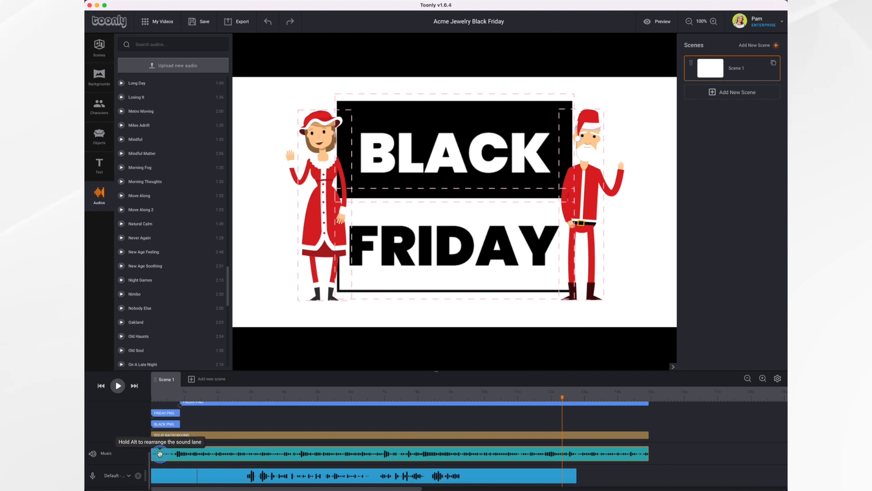
click(637, 455)
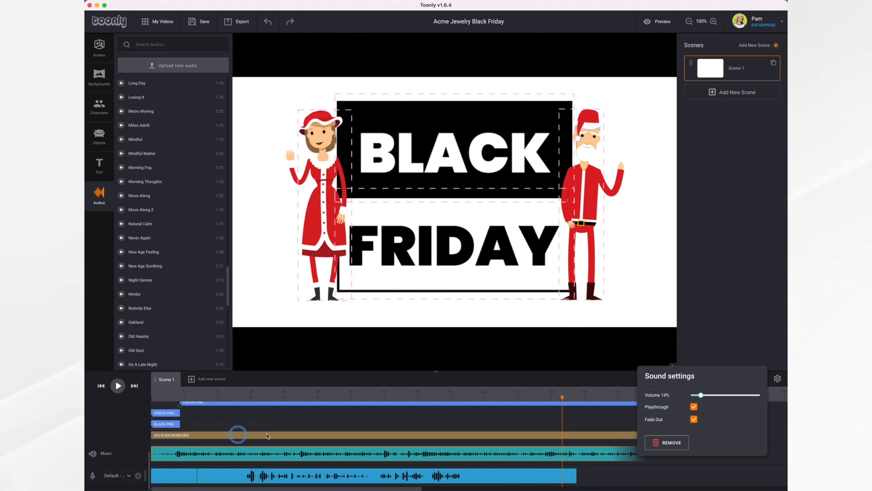
click(100, 388)
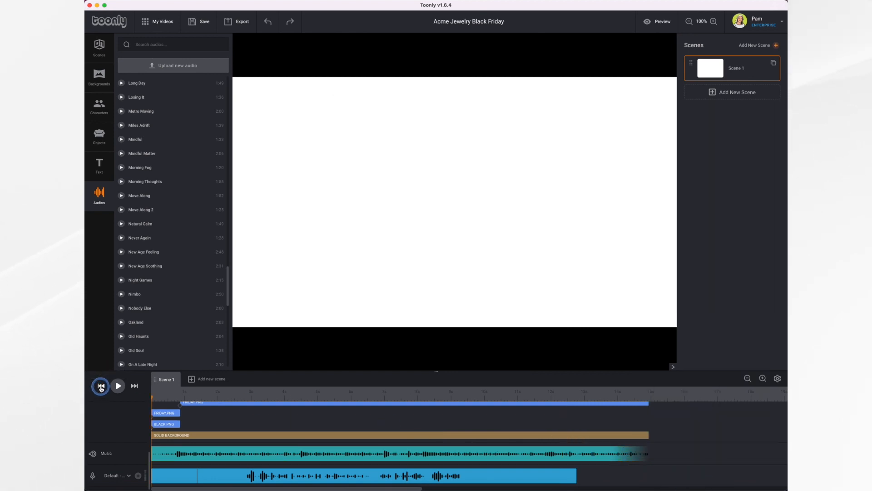